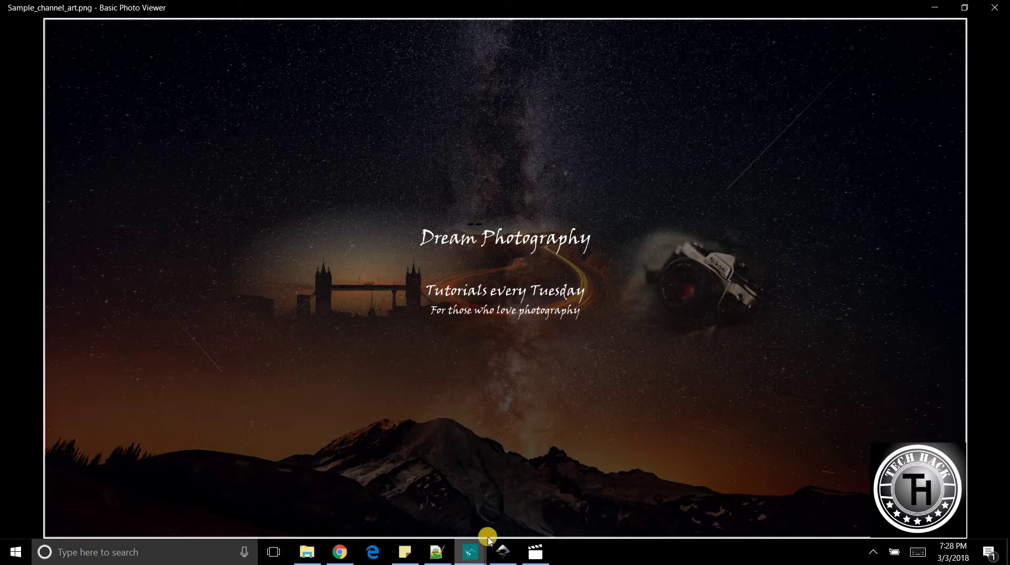
Step: Display Channel_Art_Spec.png with the 2560 × 1440 px canvas and 1546 × 423 px safe area
mouse_move(468, 556)
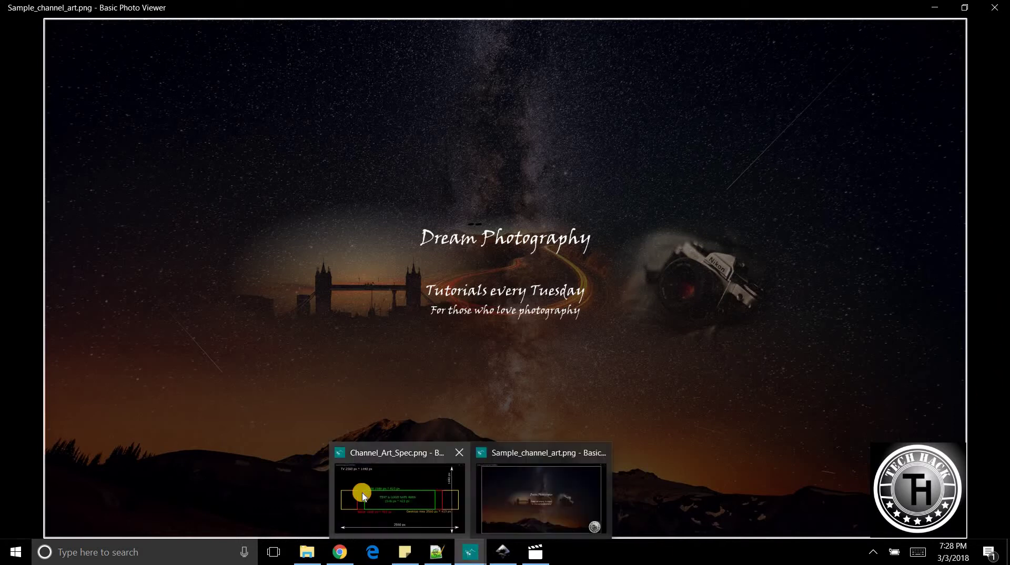
click(354, 485)
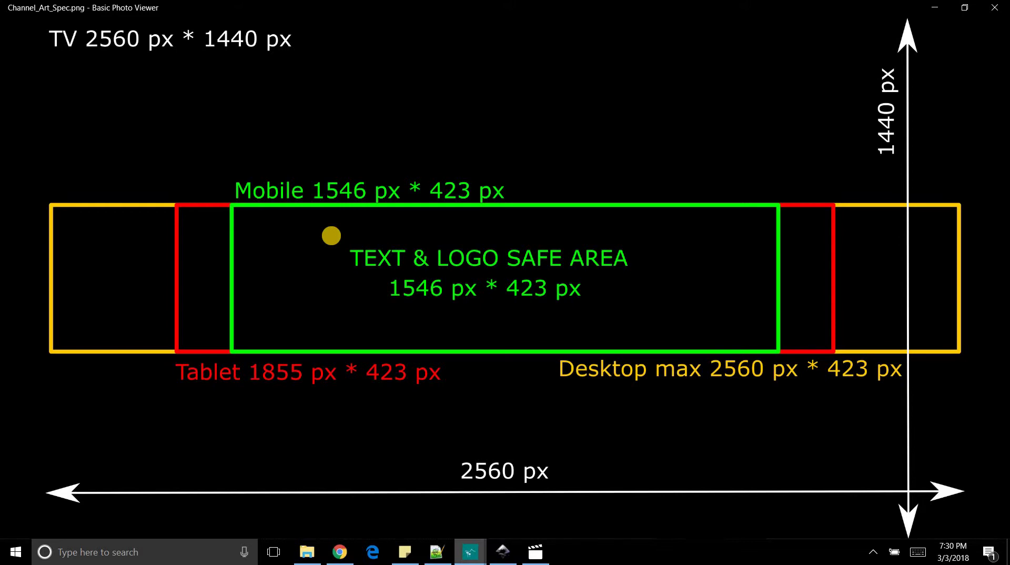
Step: In Document Properties, turn off the border shadow and set the page to 2560 × 1440 px
click(505, 555)
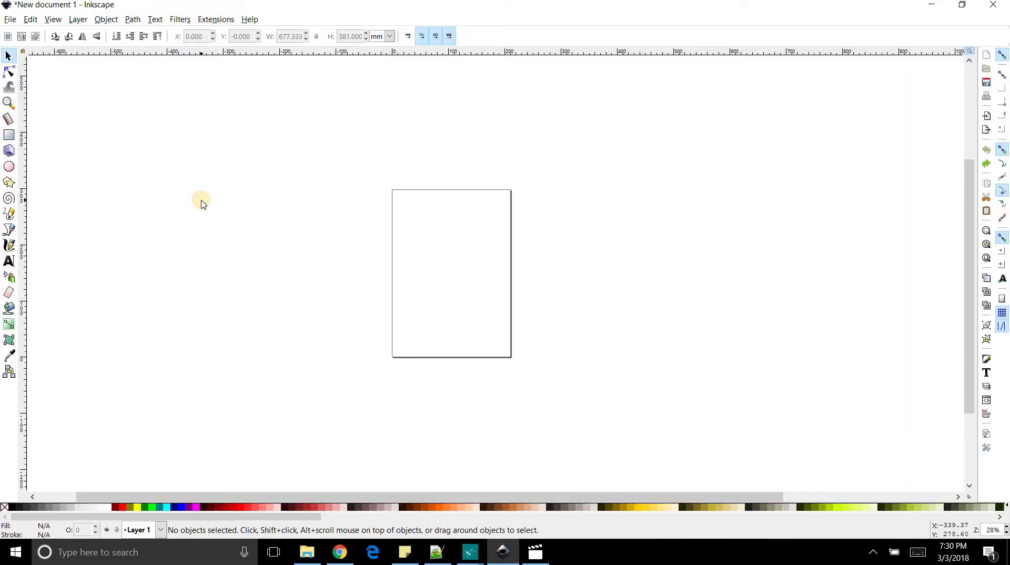
click(11, 21)
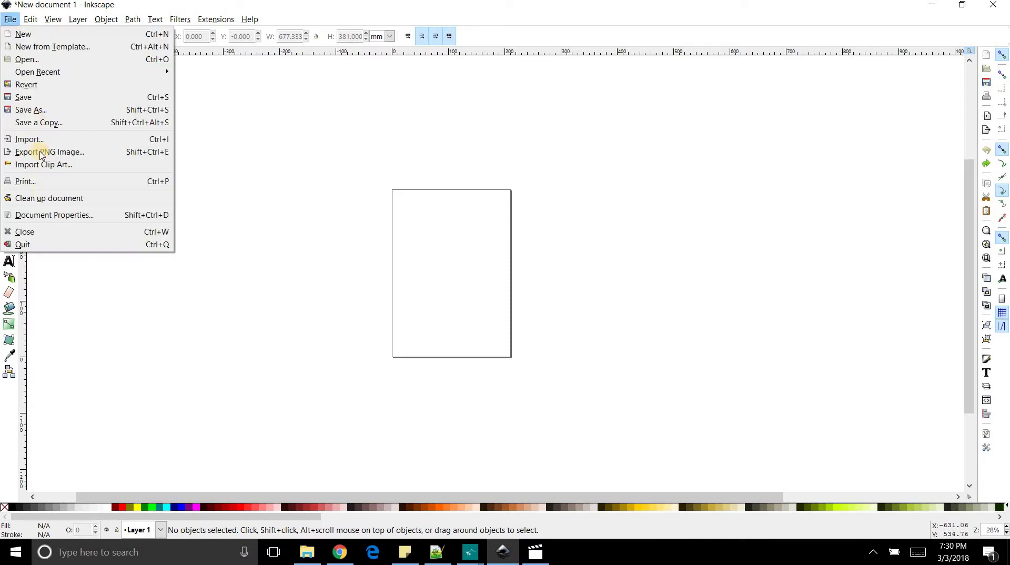
click(37, 216)
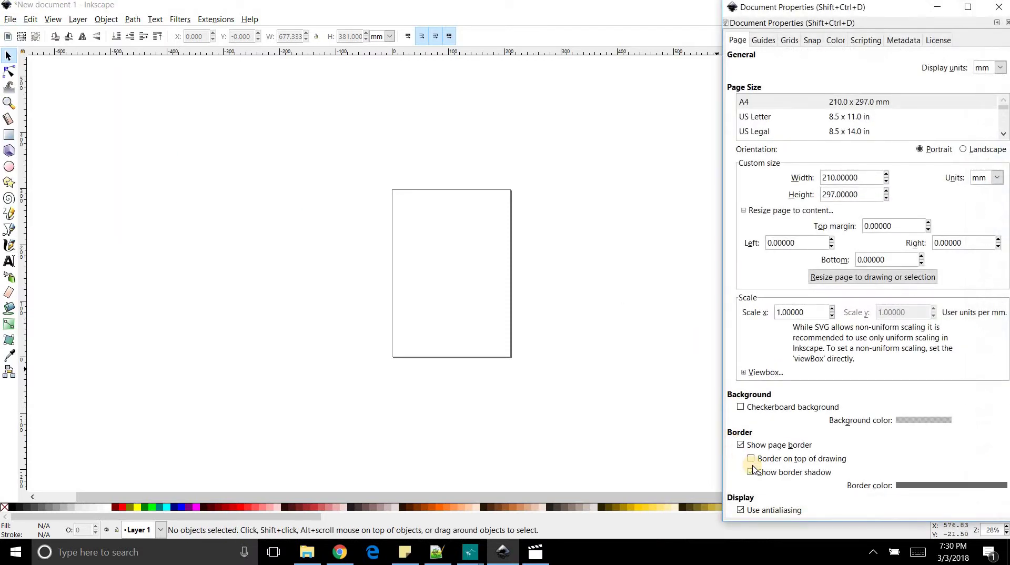
click(751, 471)
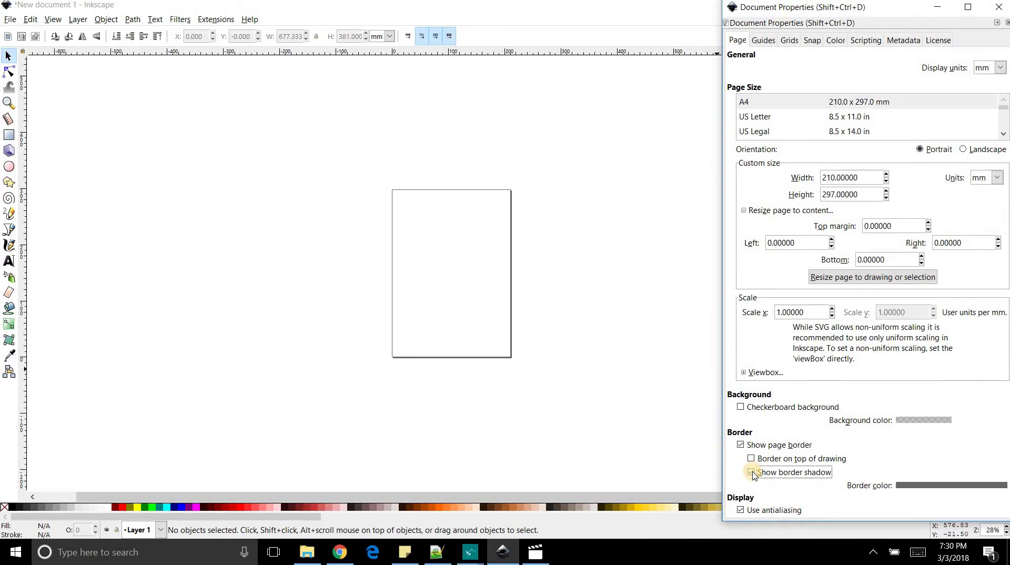
click(996, 178)
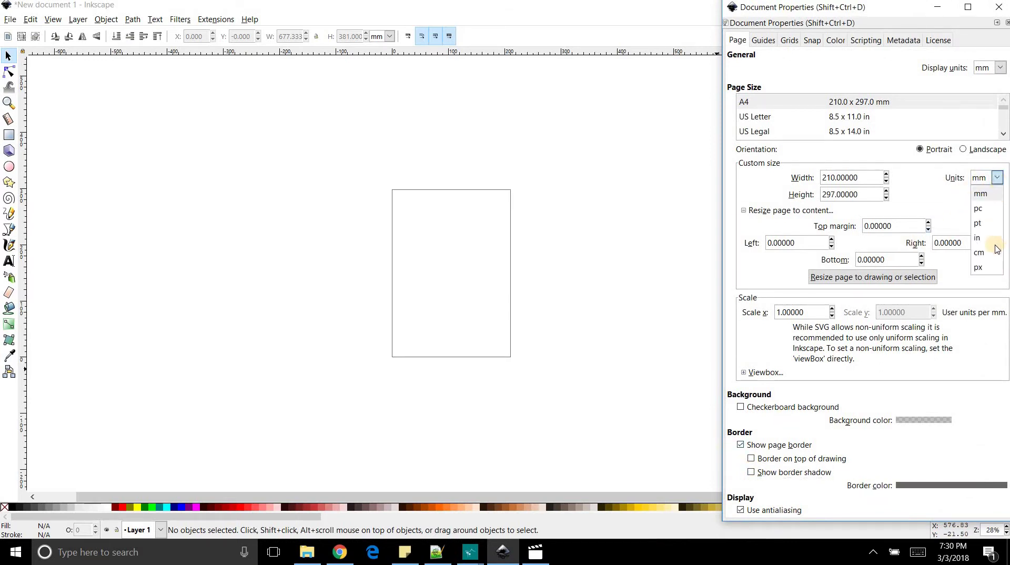
click(980, 267)
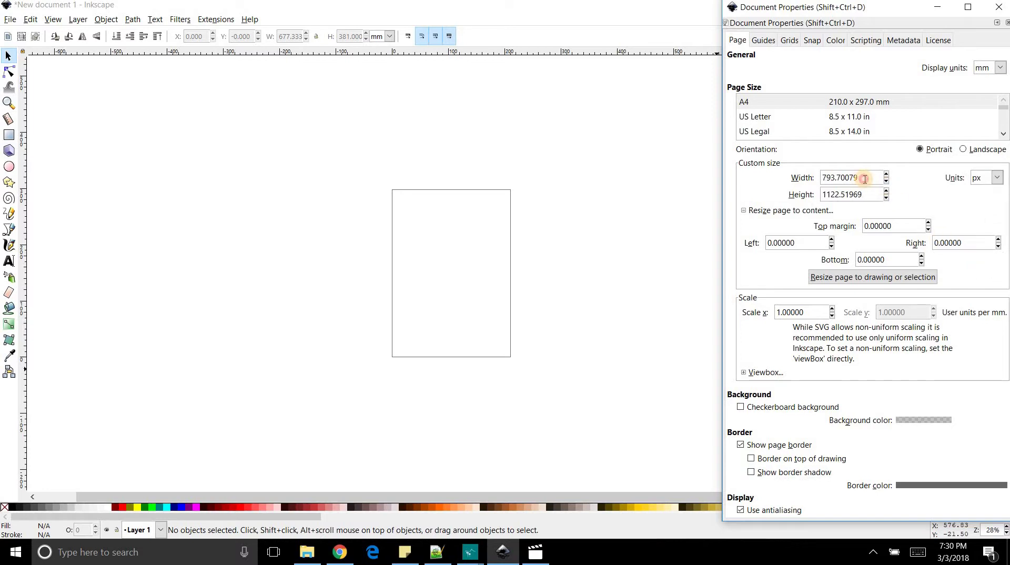
triple_click(864, 178)
text(2560)
key(Tab)
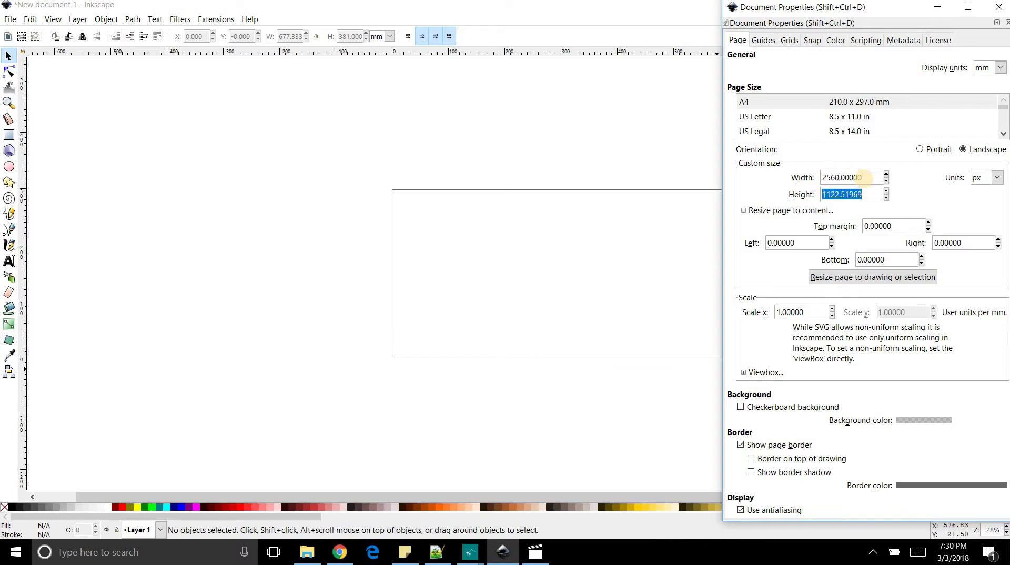
text(1440)
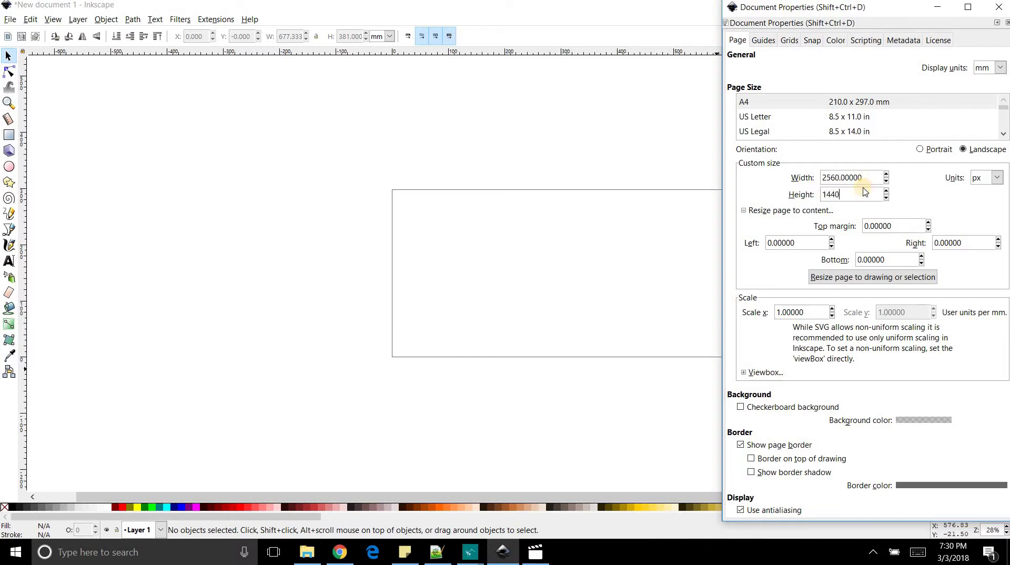
click(482, 551)
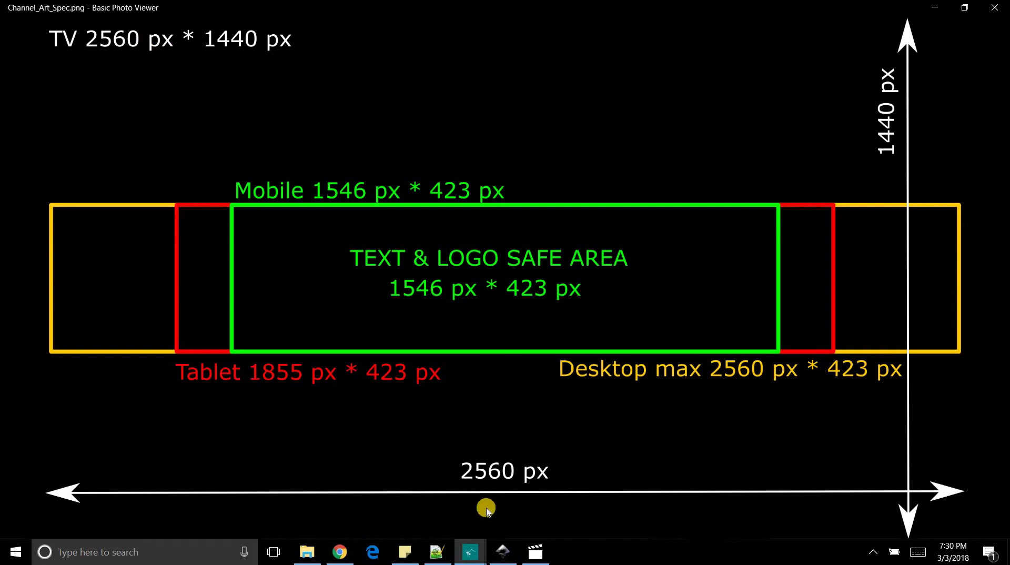
click(503, 552)
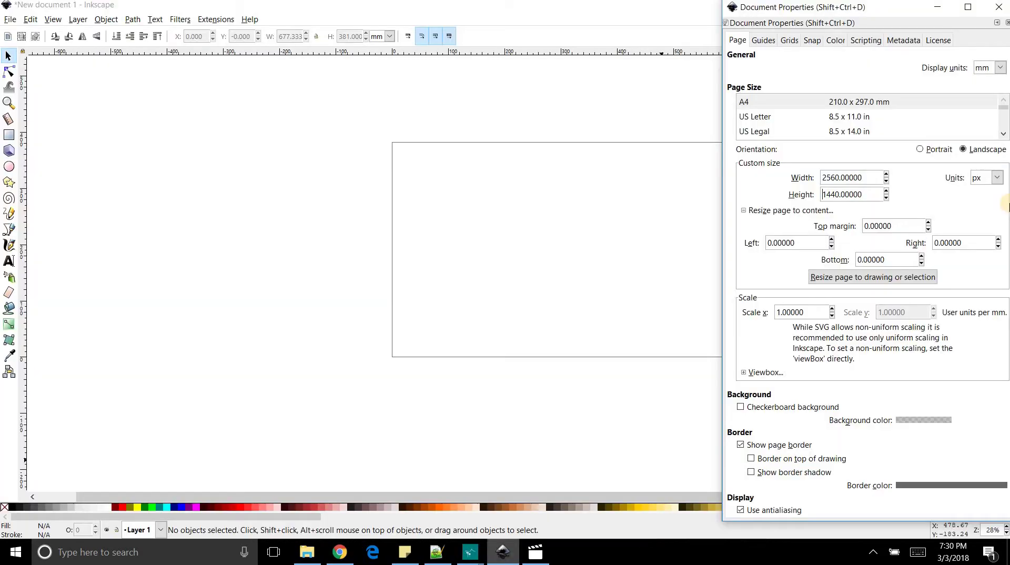
Step: Draw a black-filled rectangle snapped to the page border, covering the whole 677.333 × 381 mm page
click(998, 7)
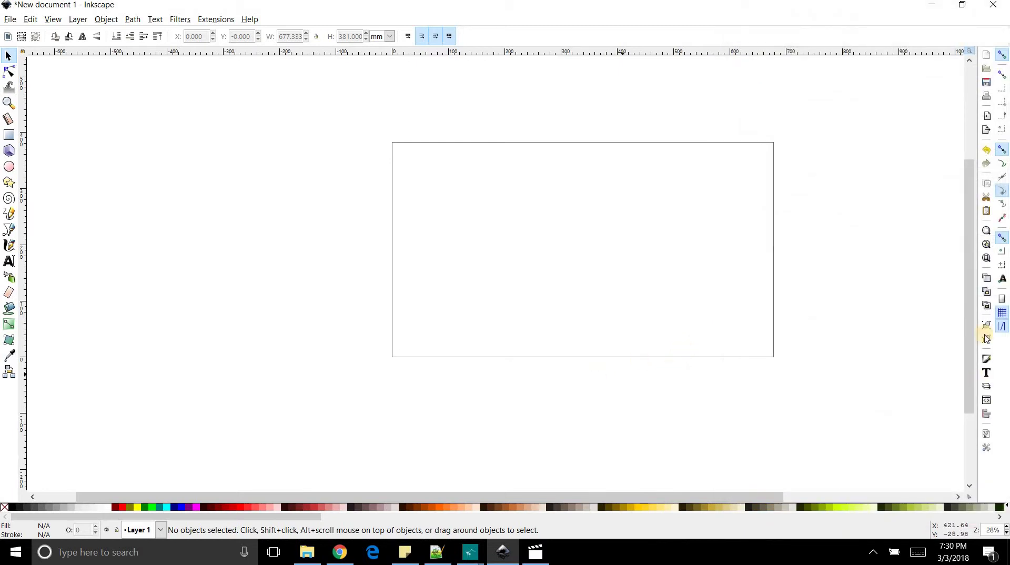
click(1001, 299)
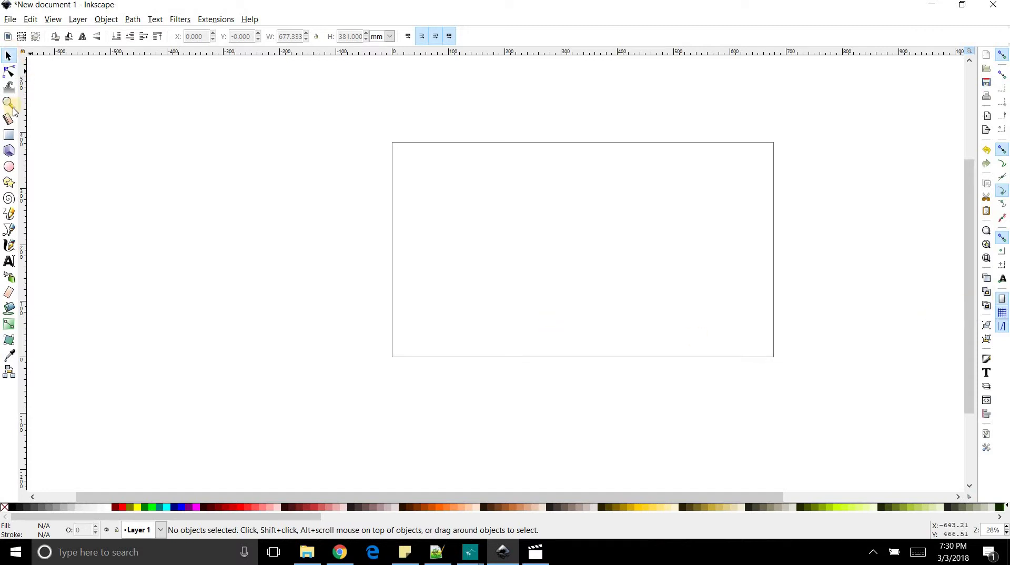
click(8, 137)
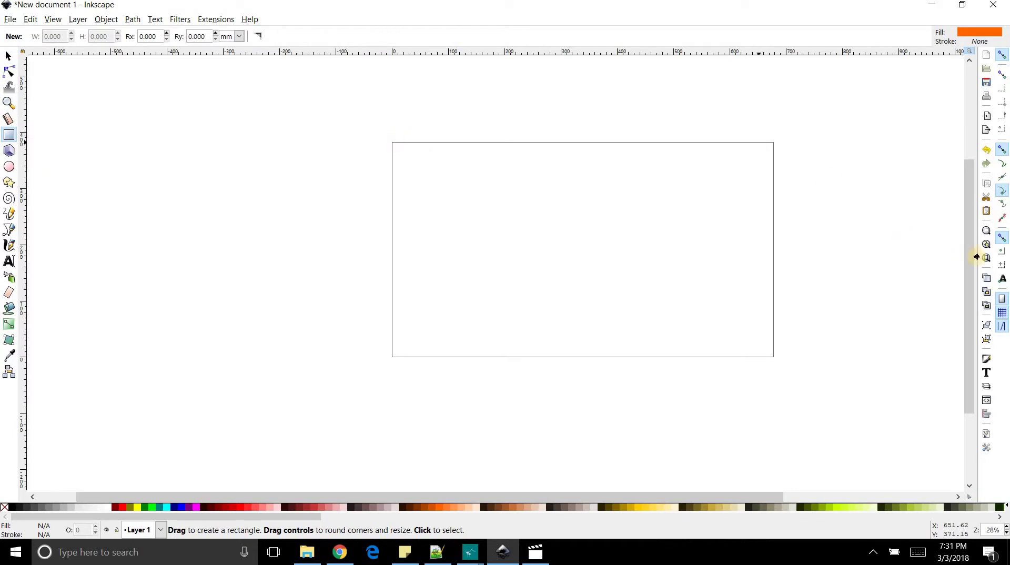
click(999, 299)
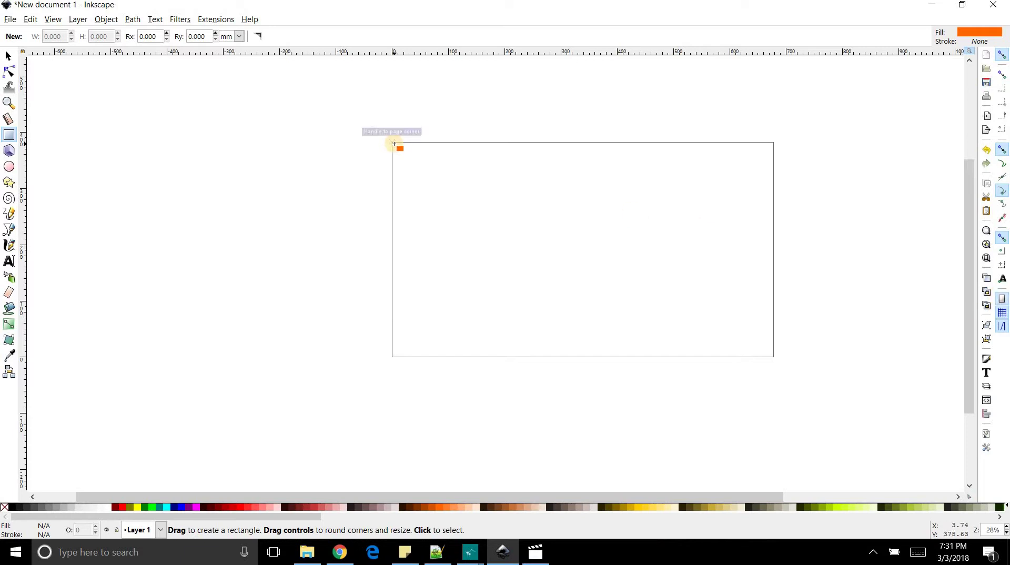
mouse_move(604, 209)
mouse_down()
mouse_move(731, 263)
mouse_move(773, 357)
mouse_up()
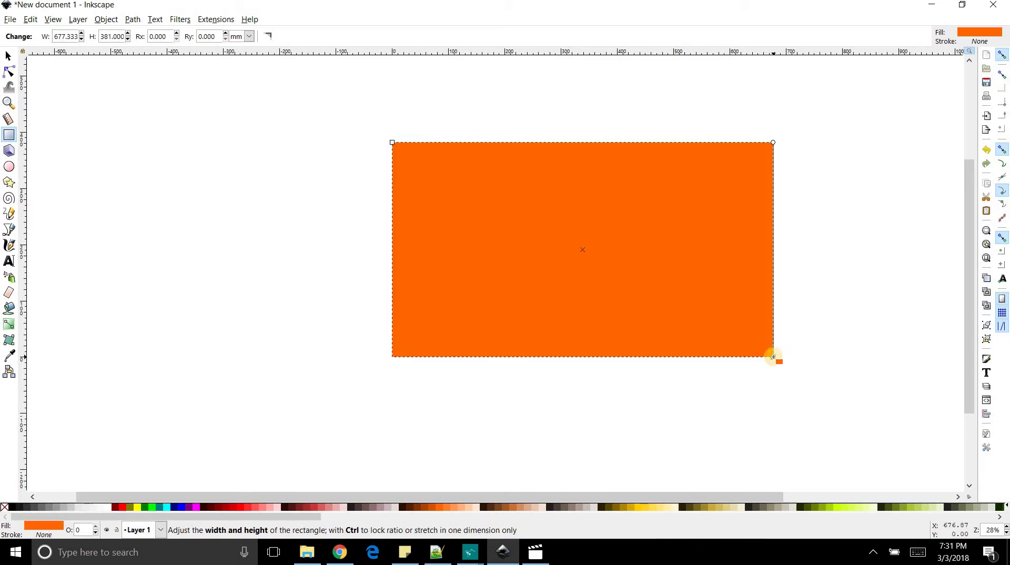
click(15, 507)
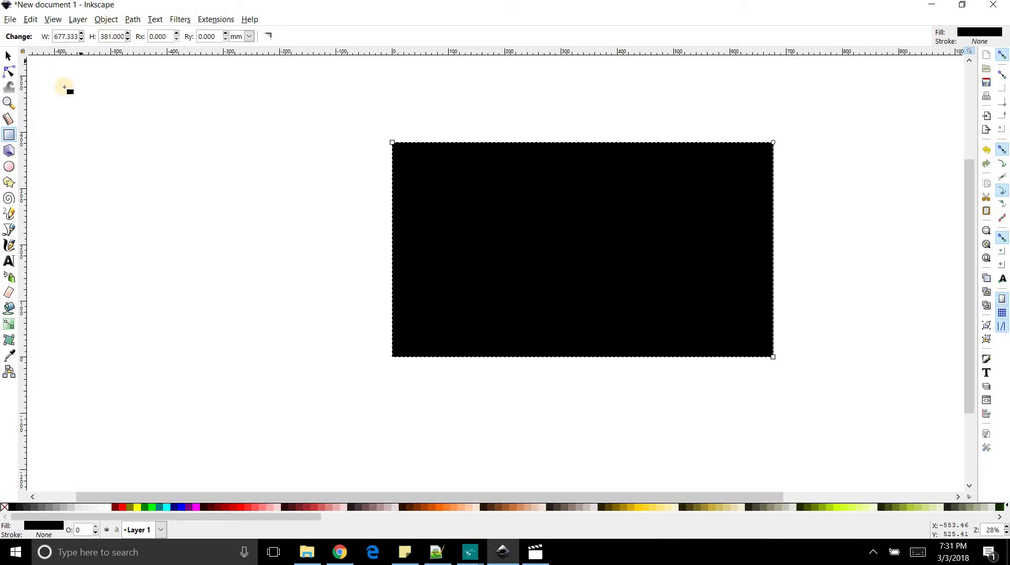
Step: Open the Fill and Stroke and Align and Distribute panels, then draw a rectangle across the left-centre
click(10, 135)
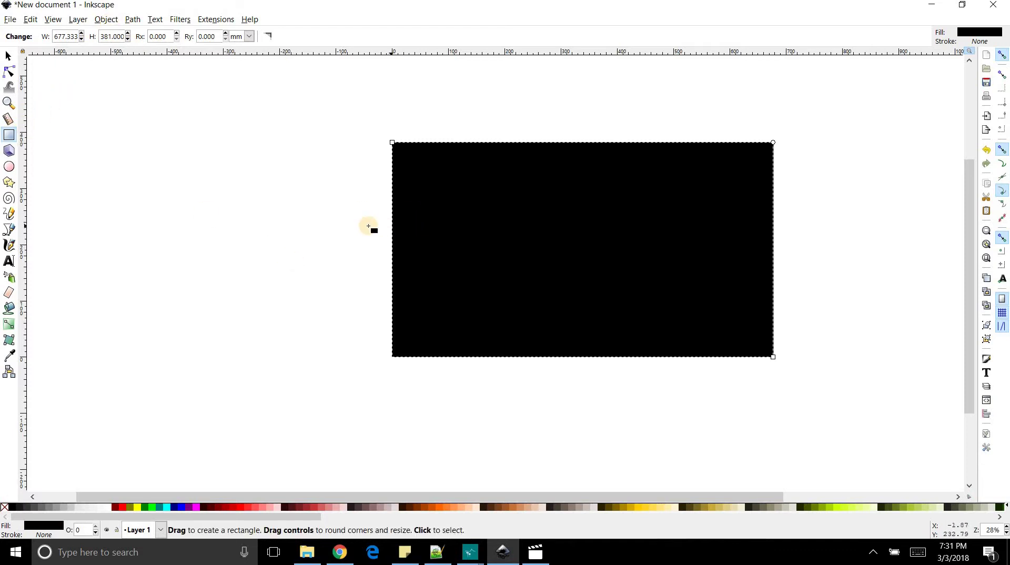
click(106, 19)
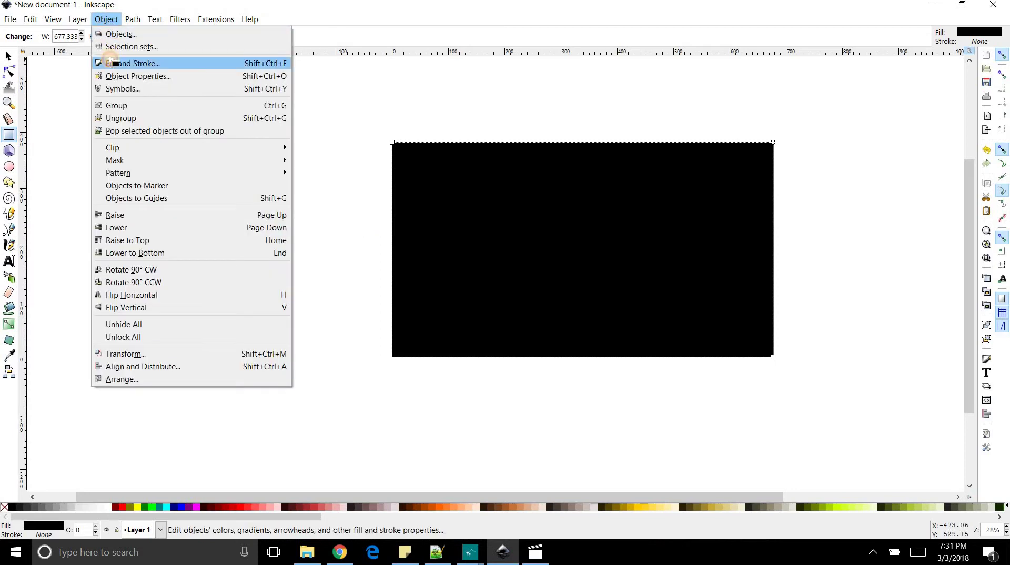
click(112, 63)
click(111, 20)
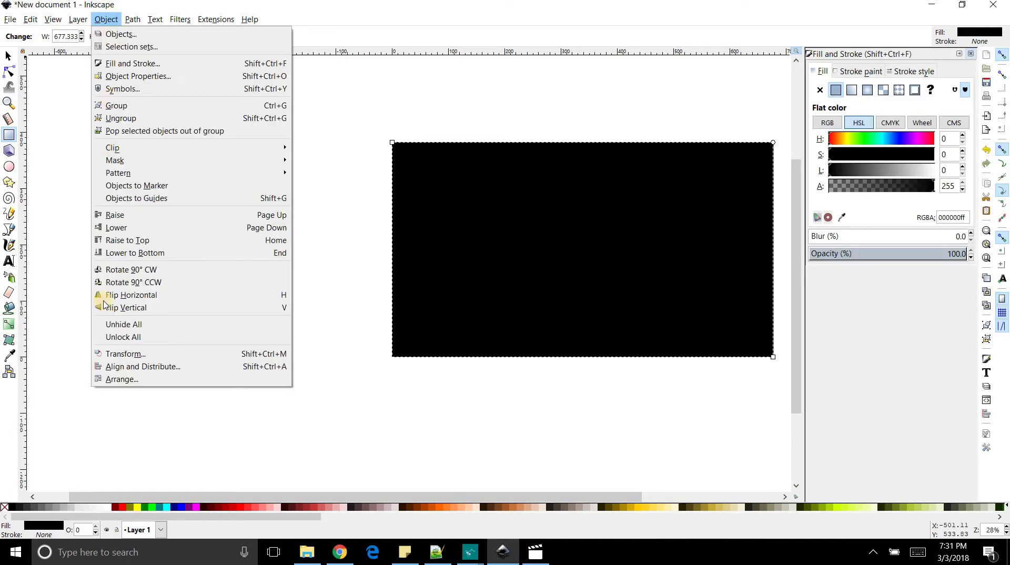
click(101, 366)
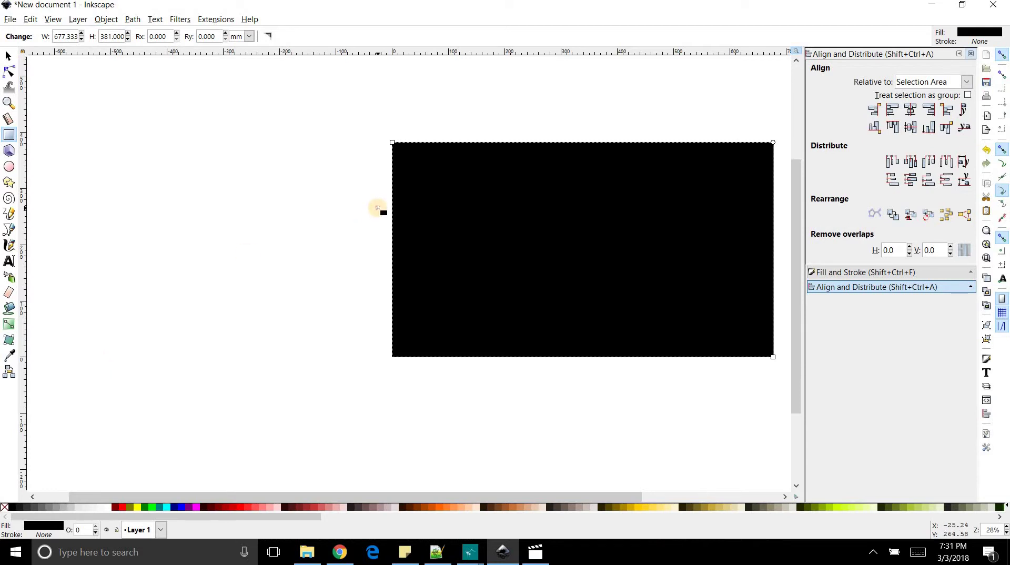
drag(378, 209, 632, 280)
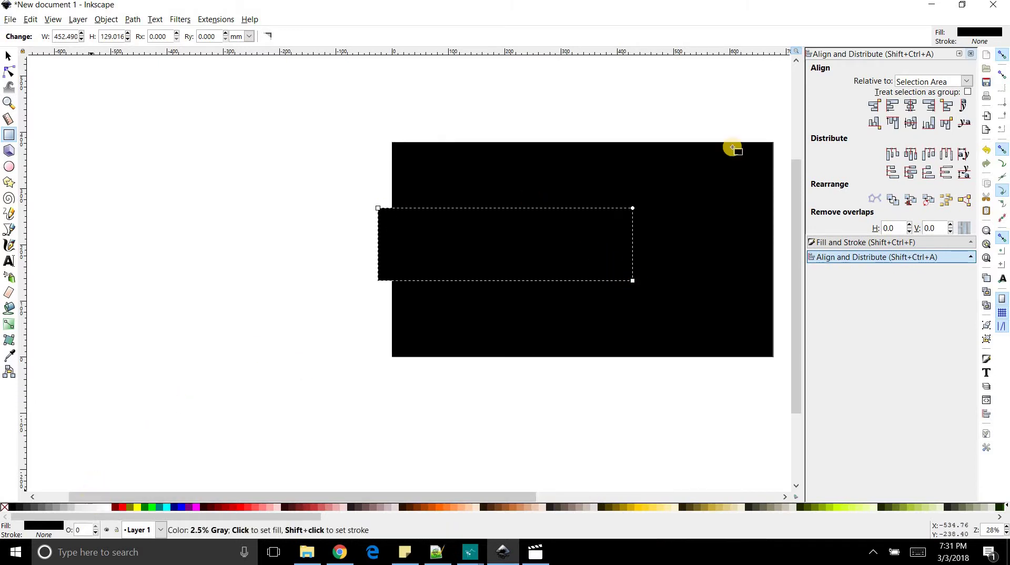
Step: Remove the new rectangle's fill and give it a flat red outline
click(847, 241)
click(837, 266)
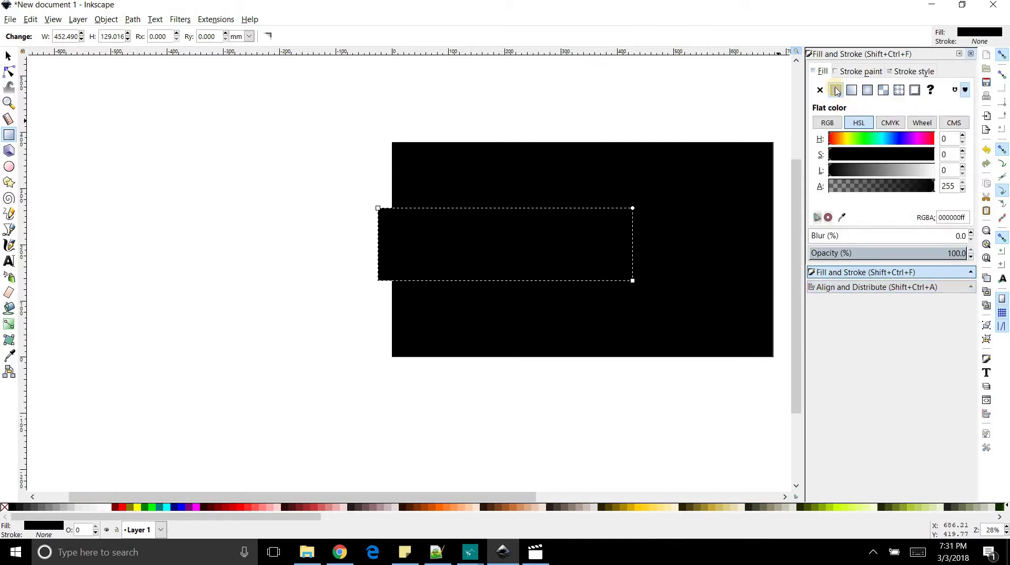
click(821, 91)
click(853, 73)
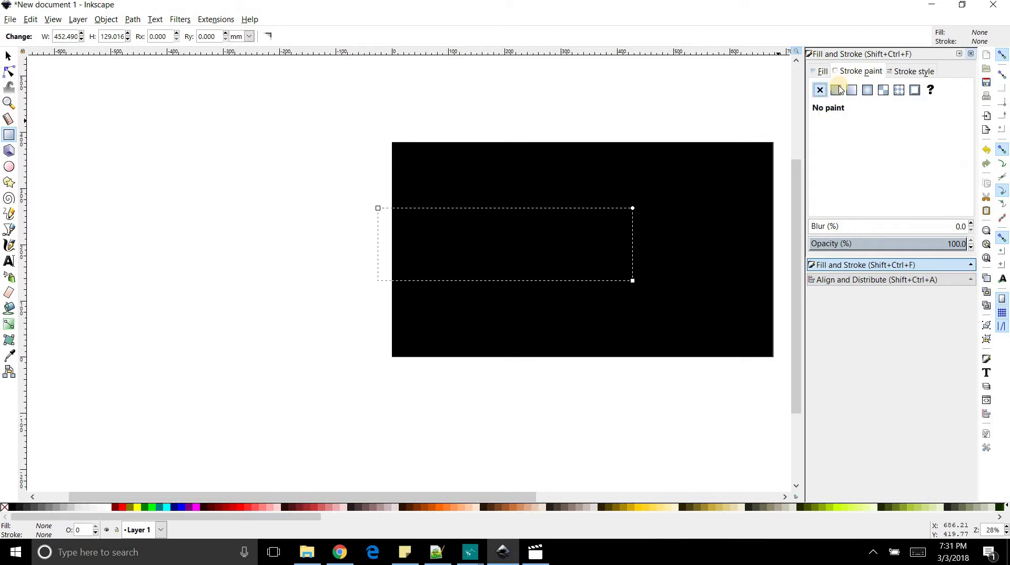
click(840, 91)
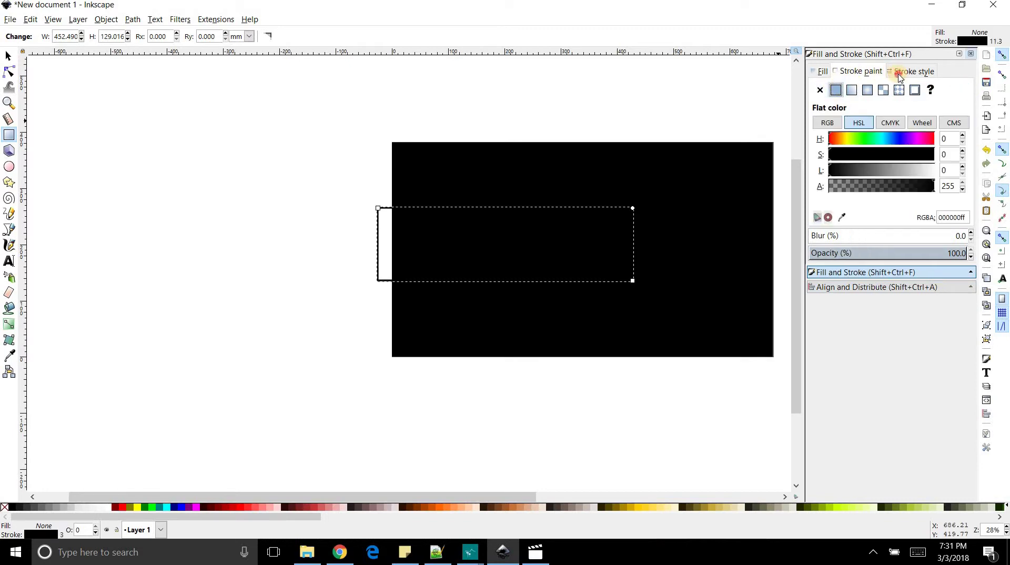
click(905, 71)
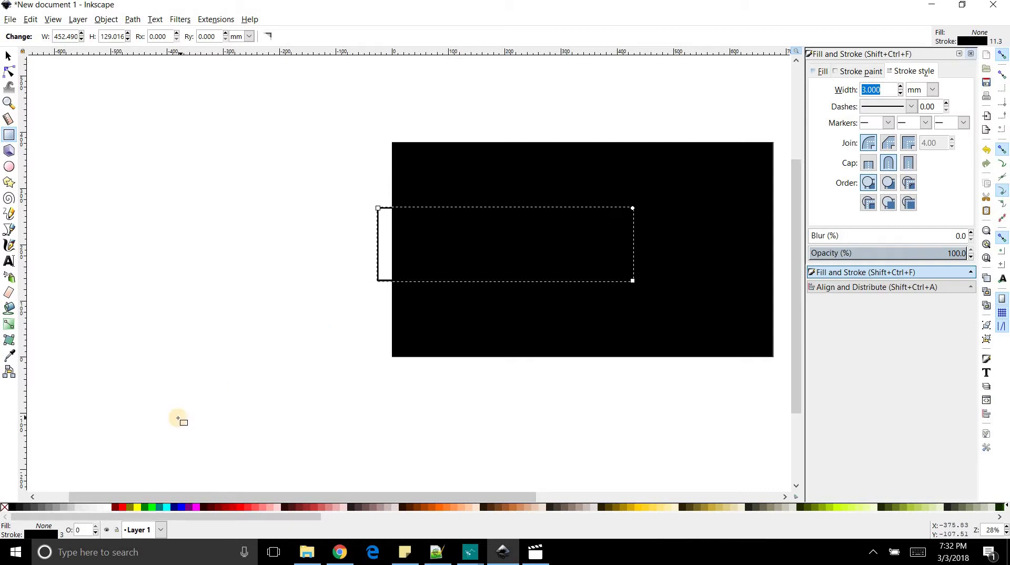
shift+click(122, 508)
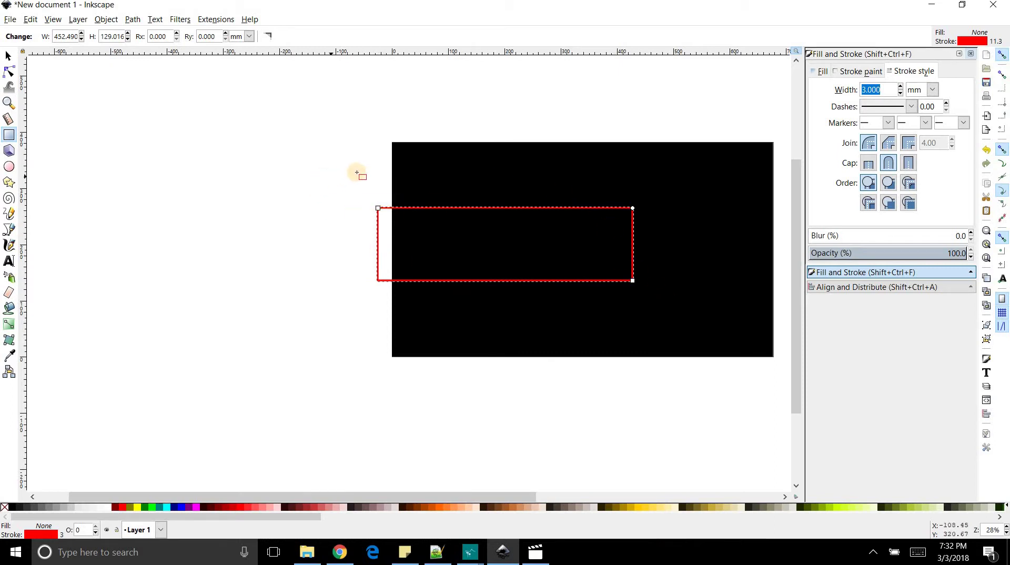
key(s)
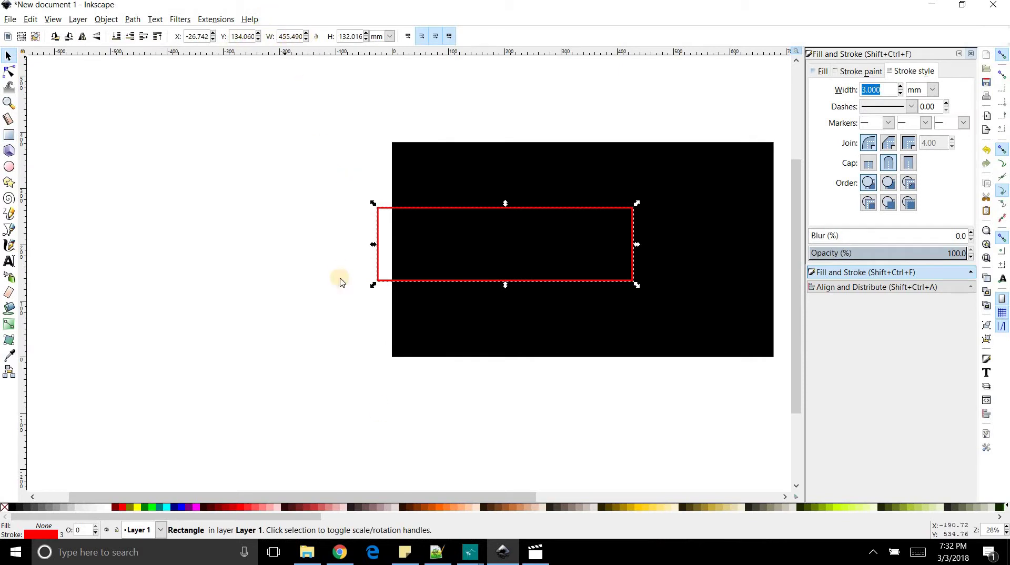
Step: Recheck the channel art spec image, then select the red-outlined frame
key(Escape)
mouse_move(465, 557)
click(396, 505)
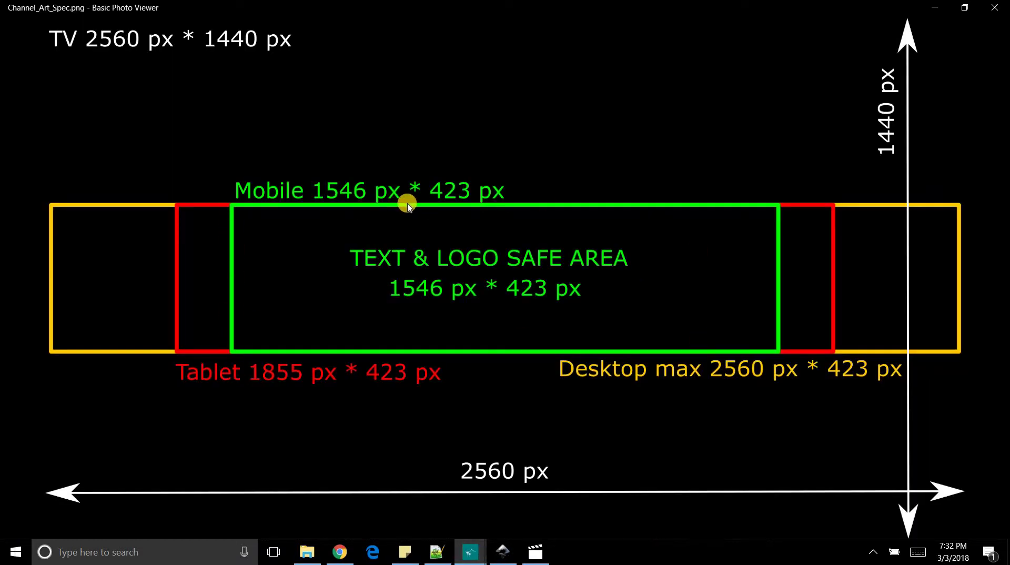
click(509, 559)
click(377, 231)
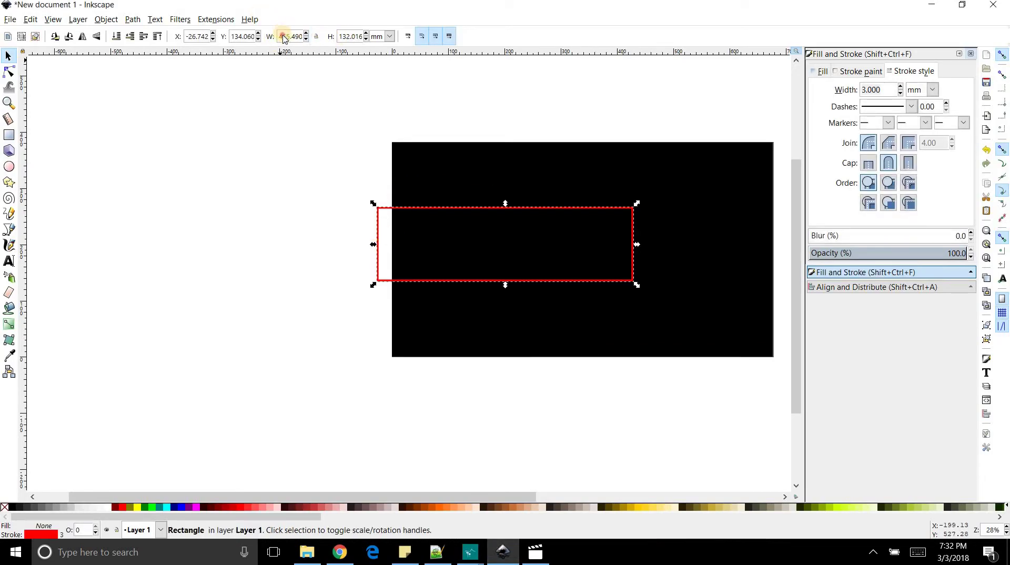
Step: Resize the frame to 1546 × 423 px
double_click(284, 37)
text(1546)
click(354, 37)
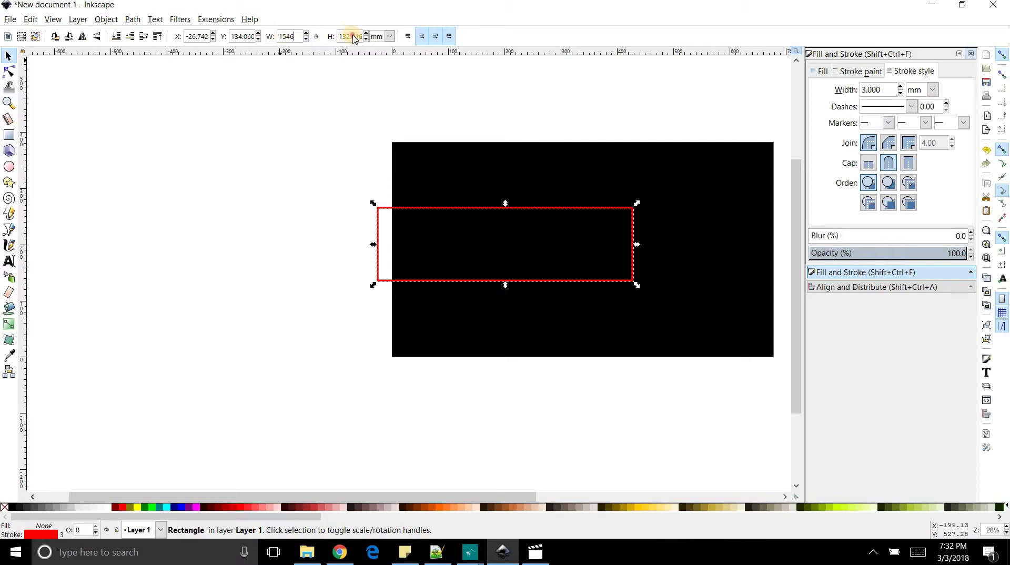
click(389, 36)
click(376, 125)
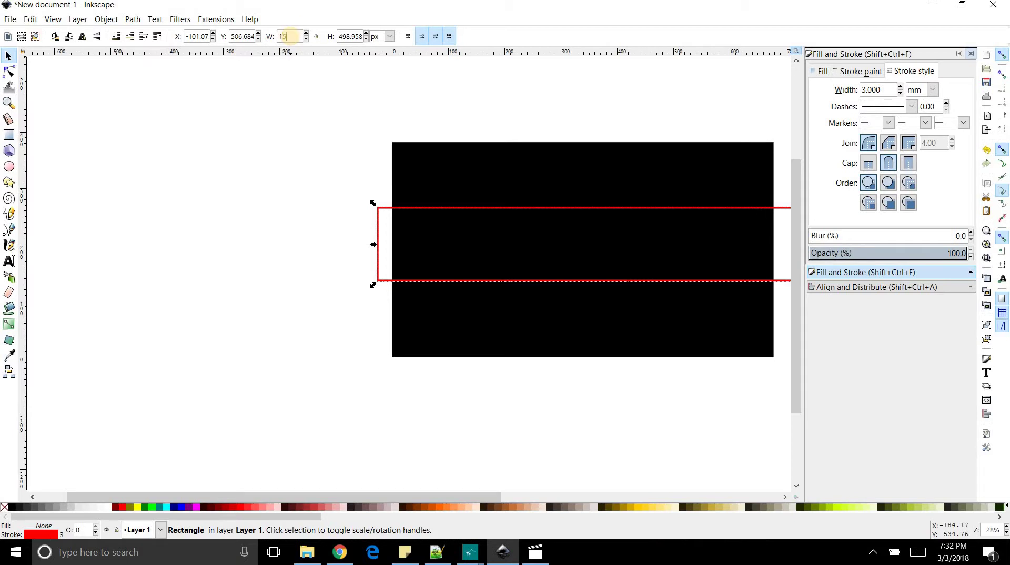
click(351, 36)
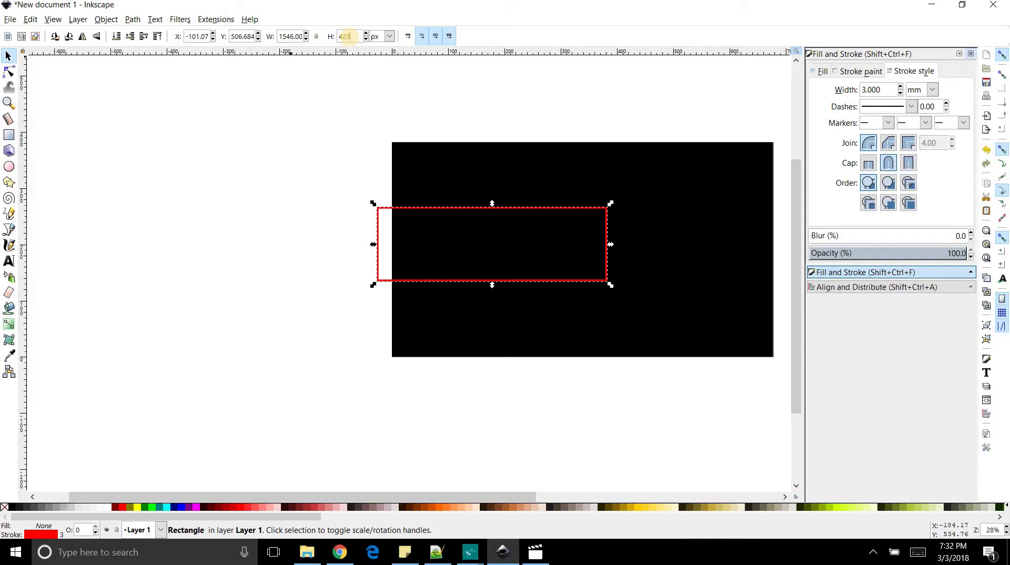
text(423)
key(Return)
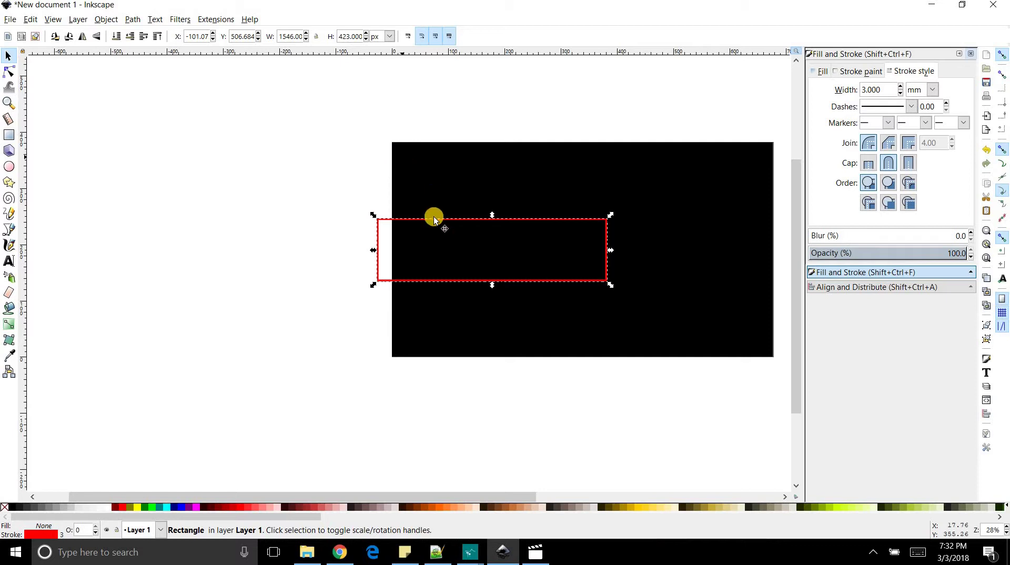
Step: Move the frame toward the banner centre and turn its outline green
drag(453, 219, 528, 211)
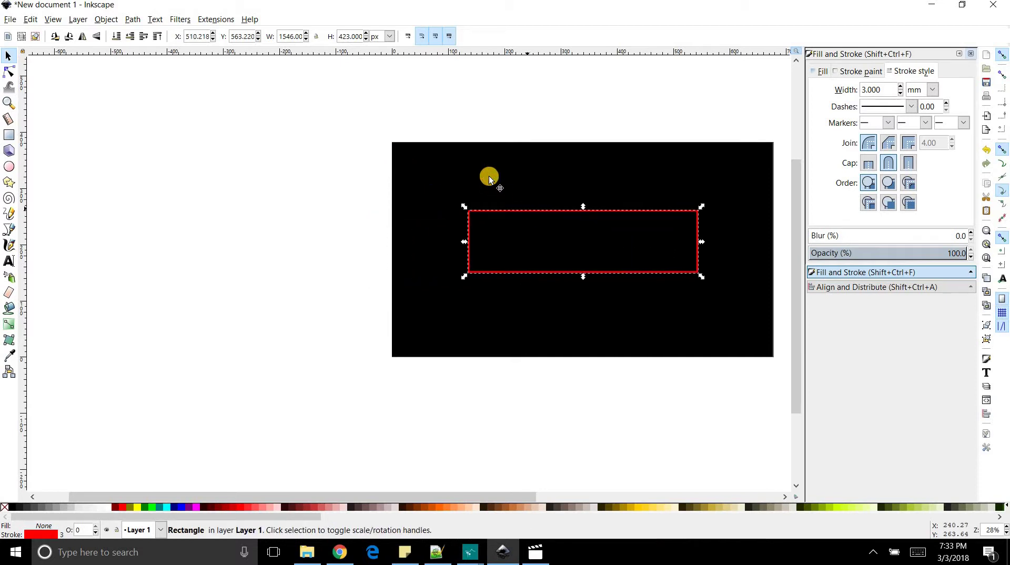
key(shift)
shift+click(151, 507)
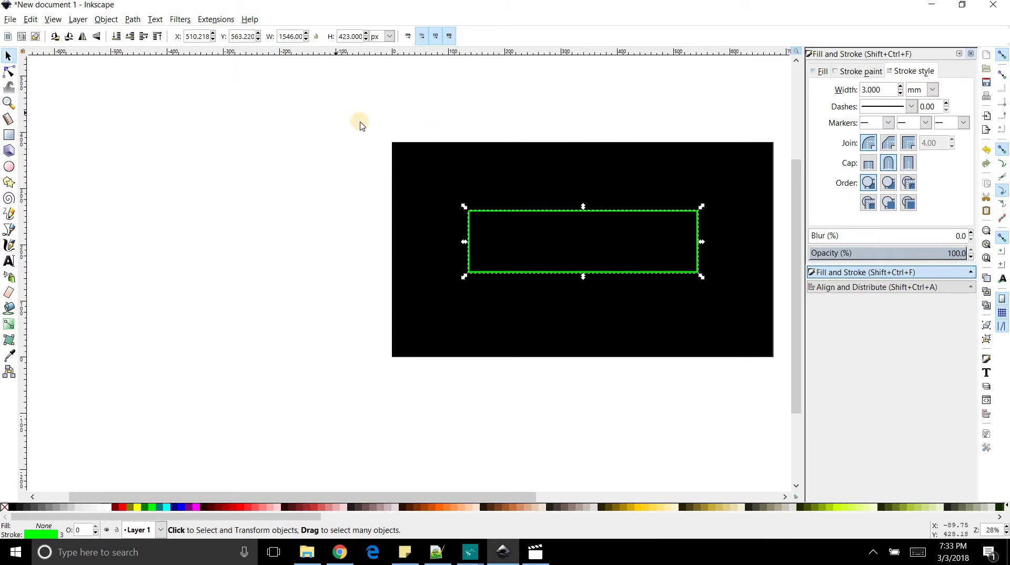
Step: Select both rectangles and centre the green frame horizontally and vertically on the black background
mouse_move(360, 122)
mouse_down()
mouse_move(692, 281)
mouse_move(792, 366)
mouse_up()
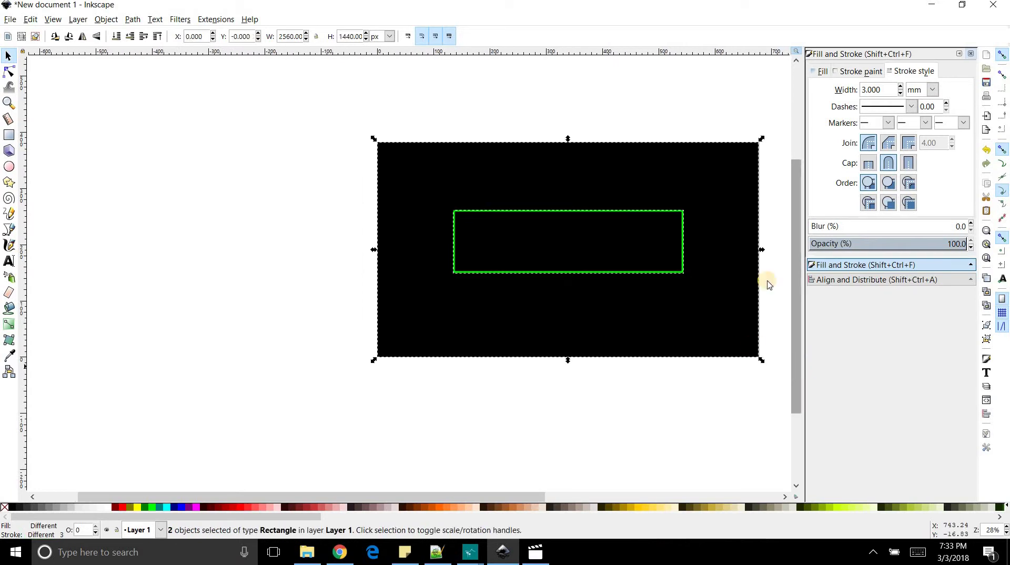
click(855, 283)
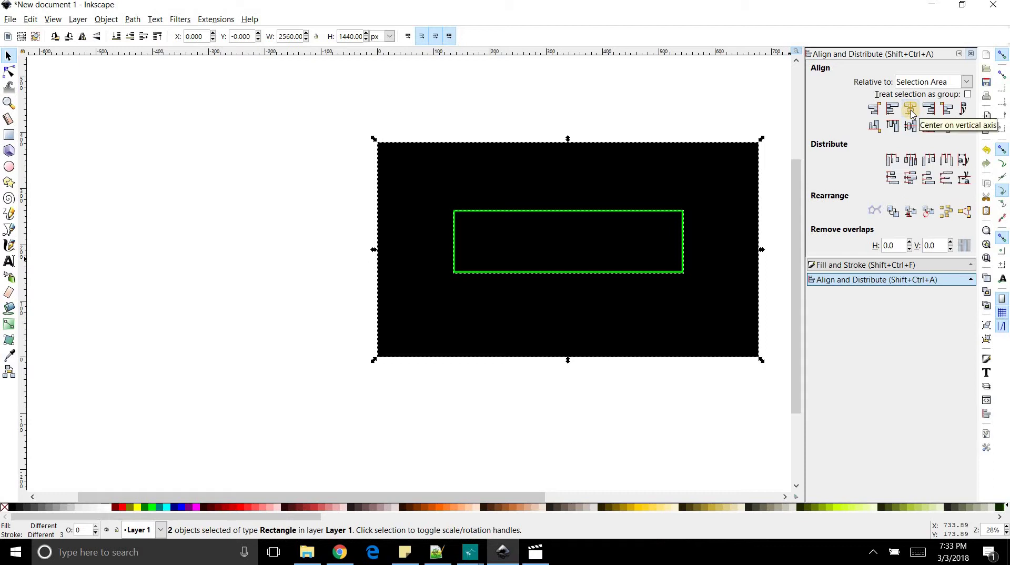
click(912, 109)
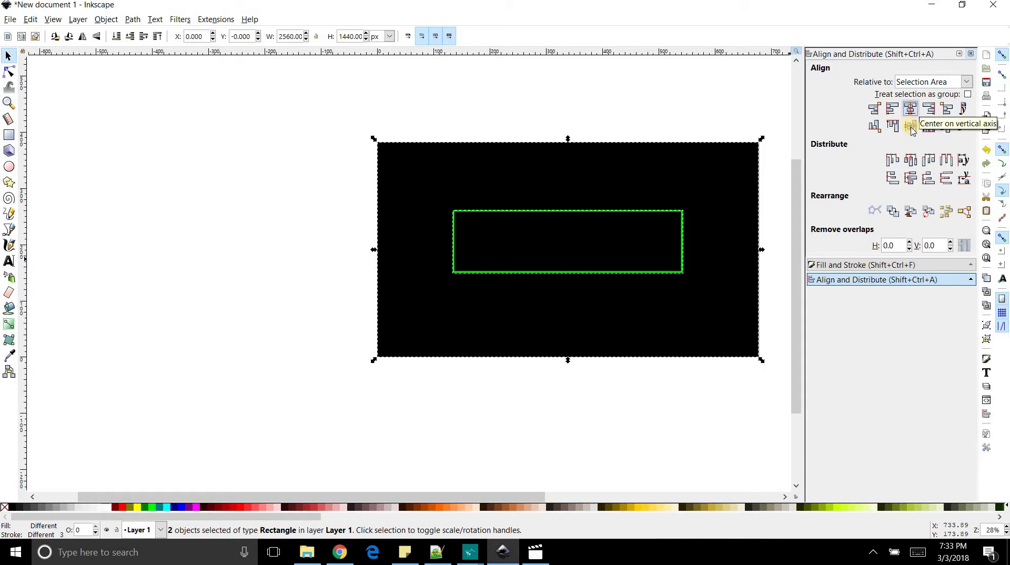
click(911, 126)
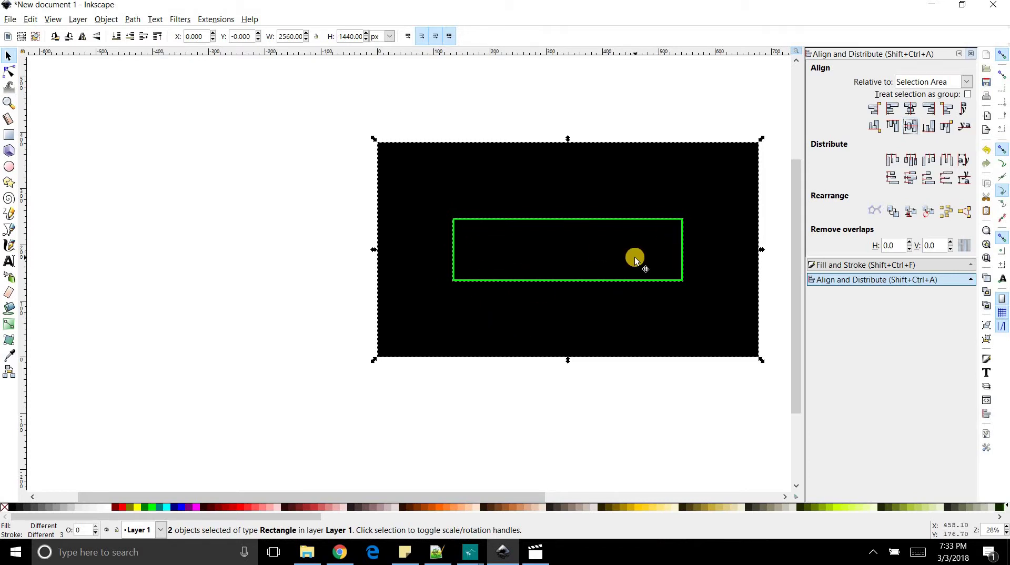
click(258, 254)
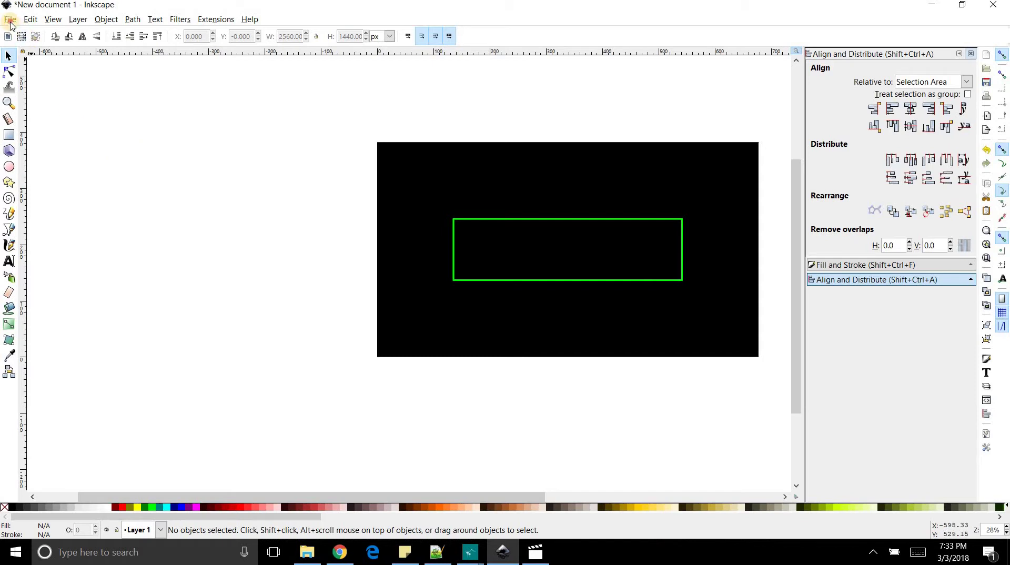
Step: Import image1.jpg from Videos > How to create channel art into the document
click(10, 21)
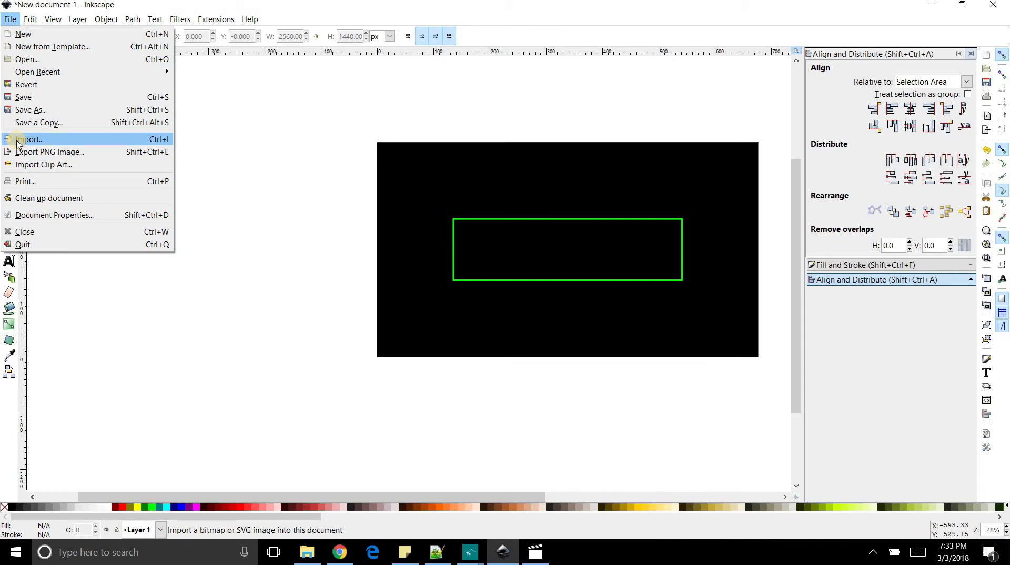
click(19, 140)
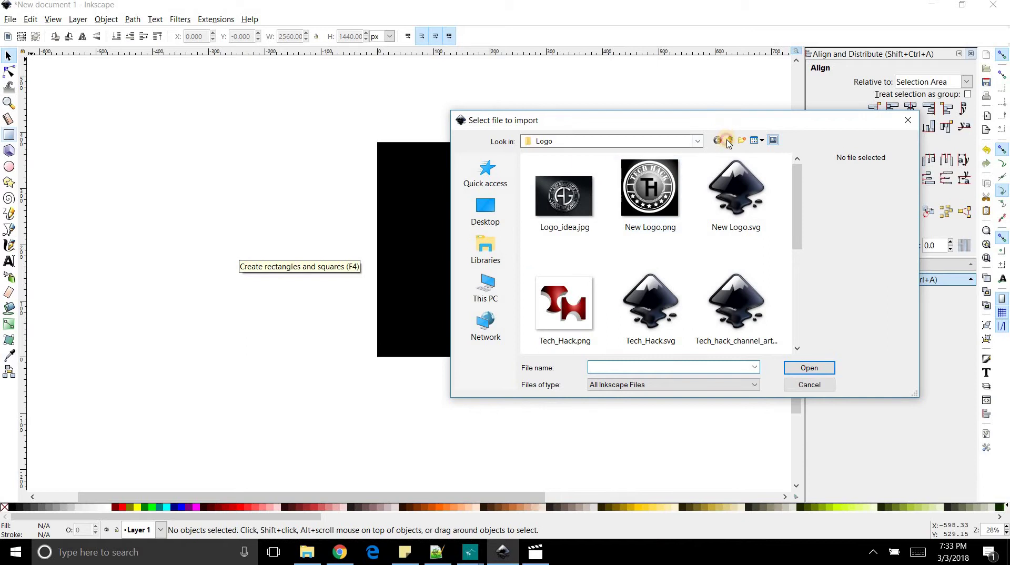
click(729, 141)
click(728, 141)
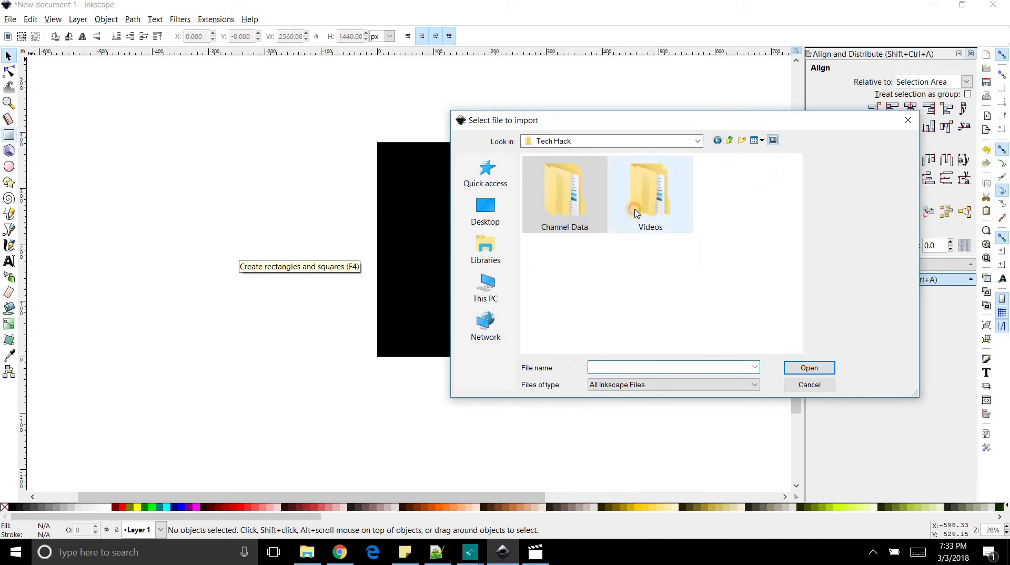
double_click(649, 194)
click(619, 204)
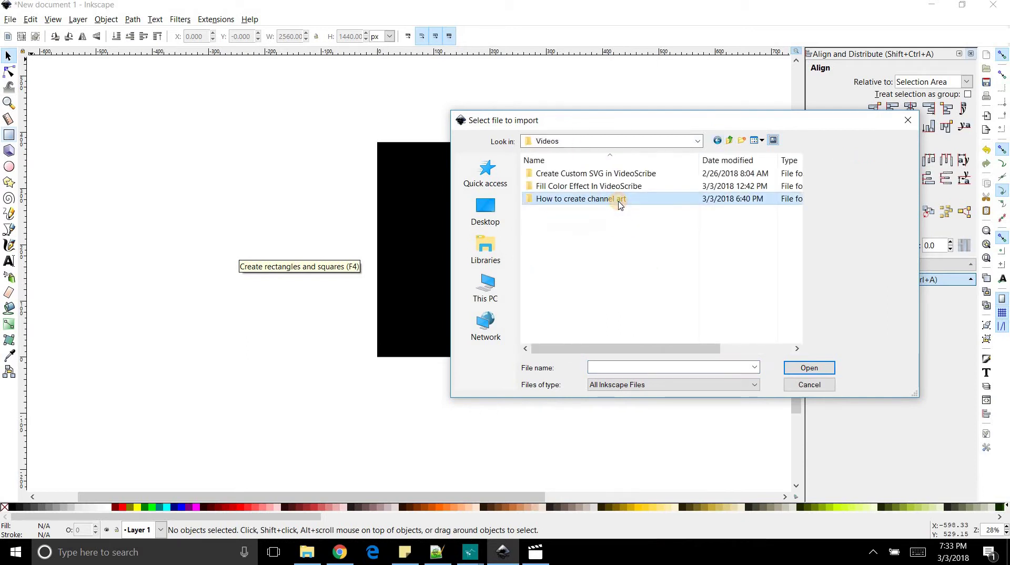
click(680, 202)
double_click(634, 200)
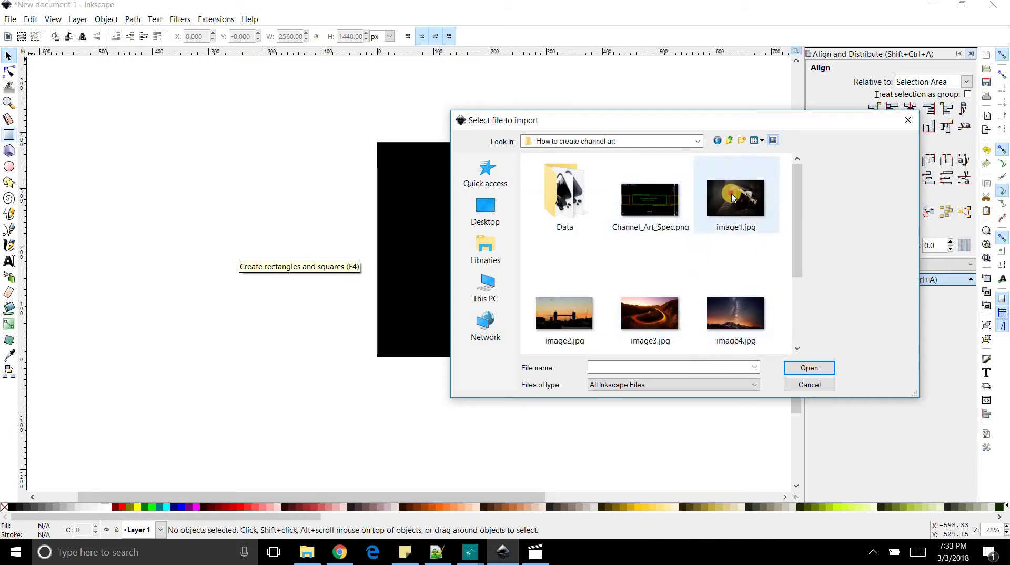
click(734, 198)
double_click(732, 196)
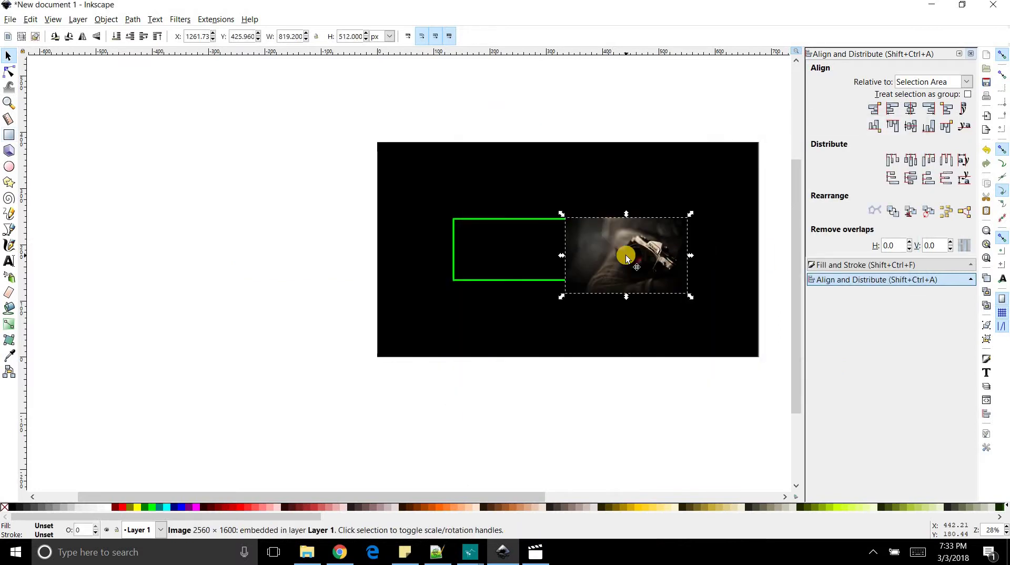
Step: Scale the camera photo proportionally to about 655 × 410 px and place it left of the banner
key(ctrl)
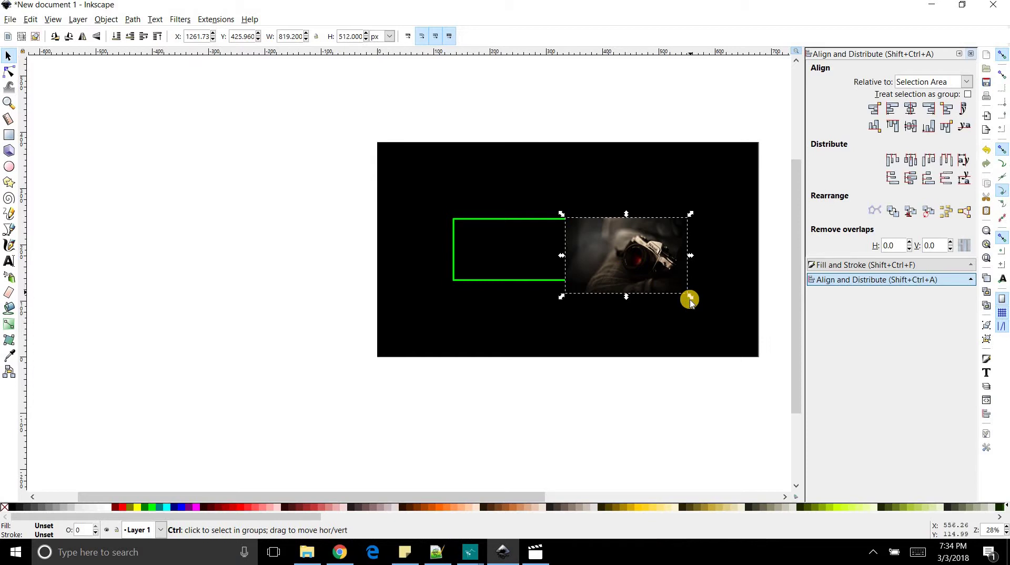
drag(691, 298, 235, 364)
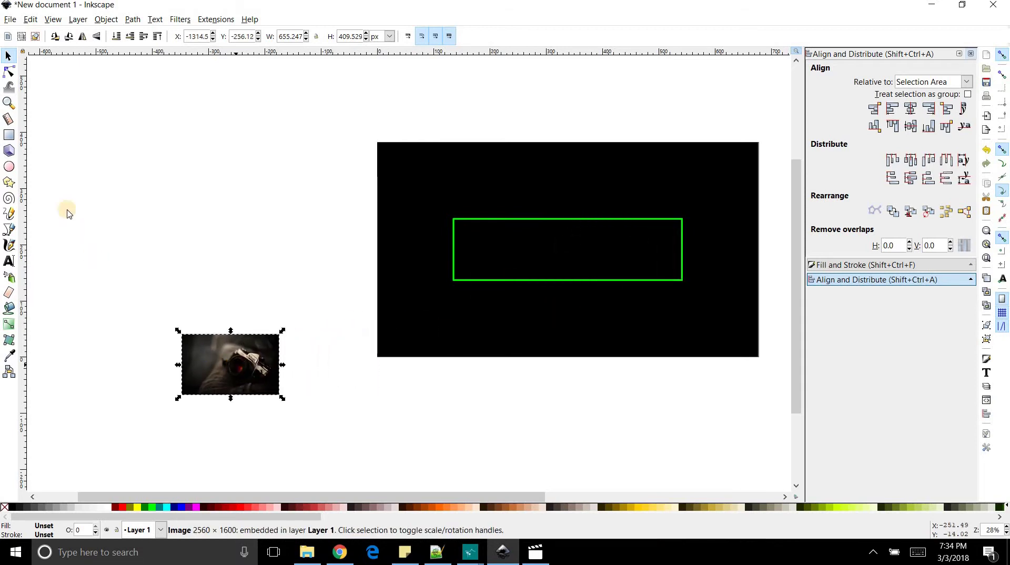
Step: Draw a rectangle over the camera photo with a solid black fill and no outline
click(9, 135)
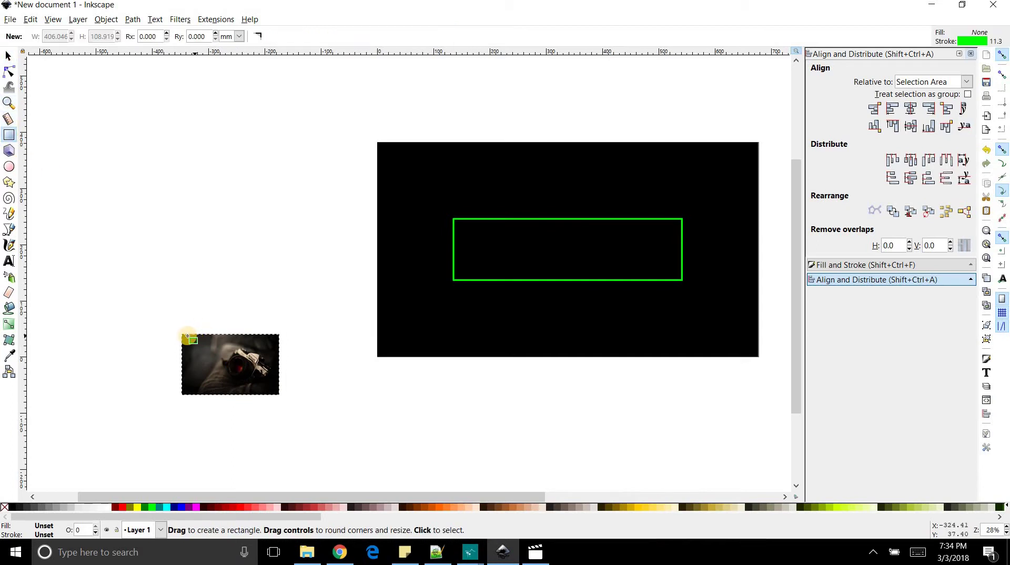
drag(184, 337, 280, 390)
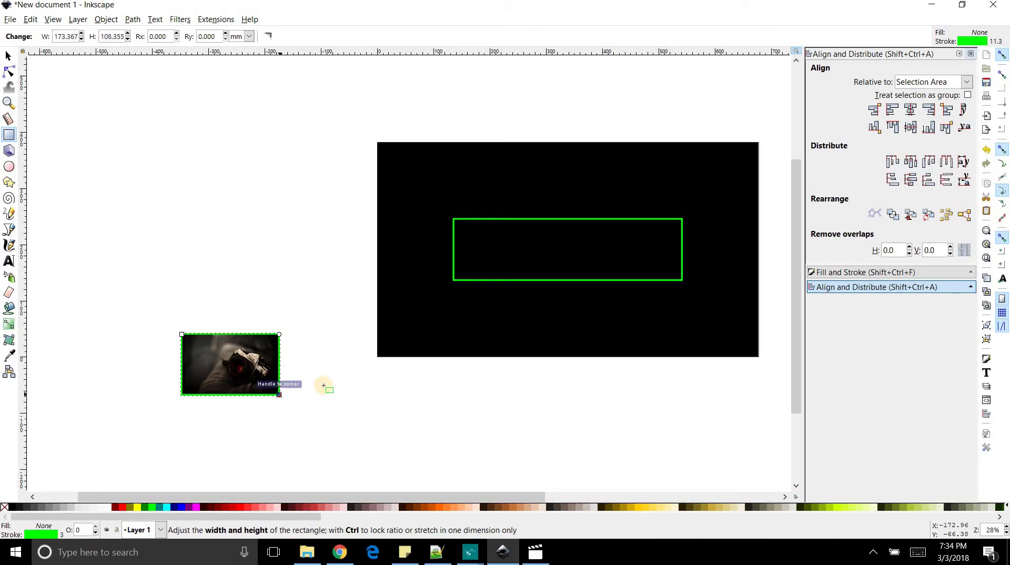
click(871, 273)
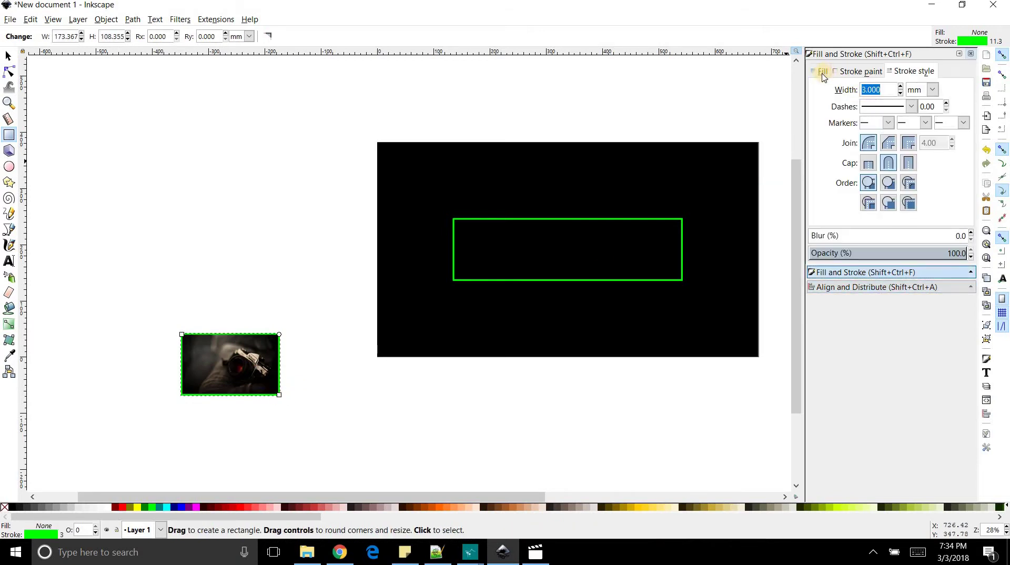
click(847, 73)
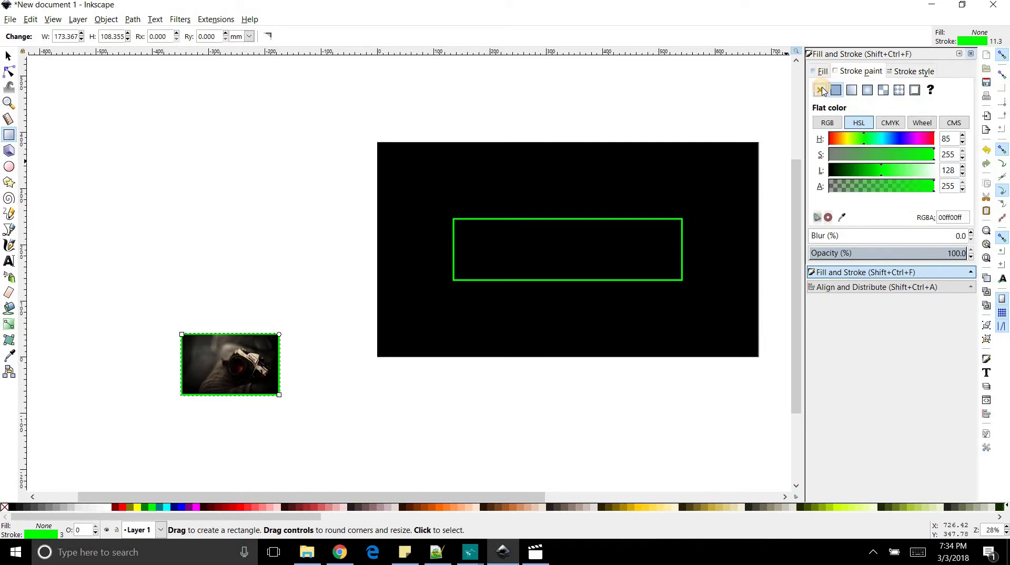
click(820, 90)
click(836, 91)
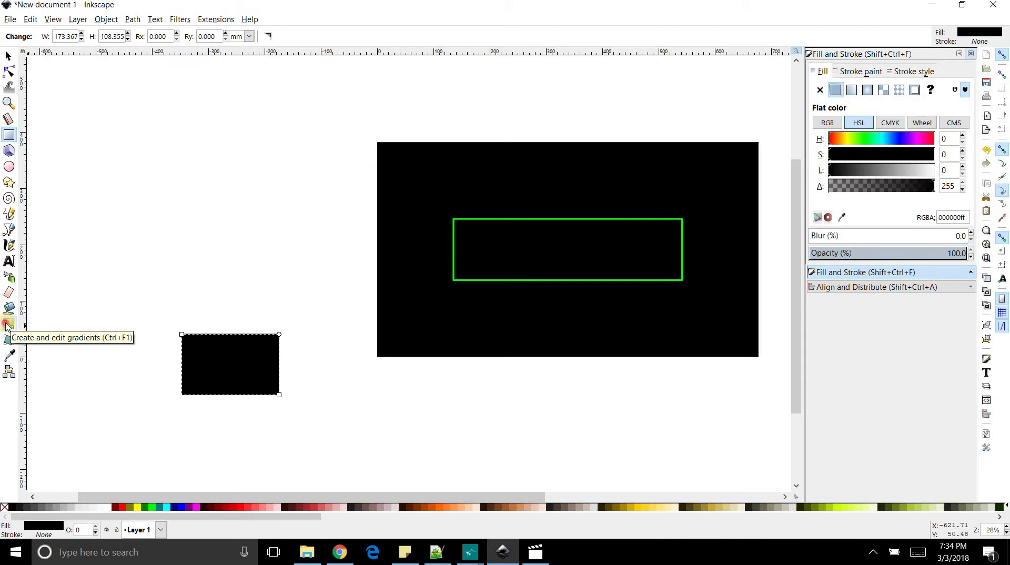
Step: Give the rectangle over the photo a radial gradient fill and zoom in to inspect it
click(7, 325)
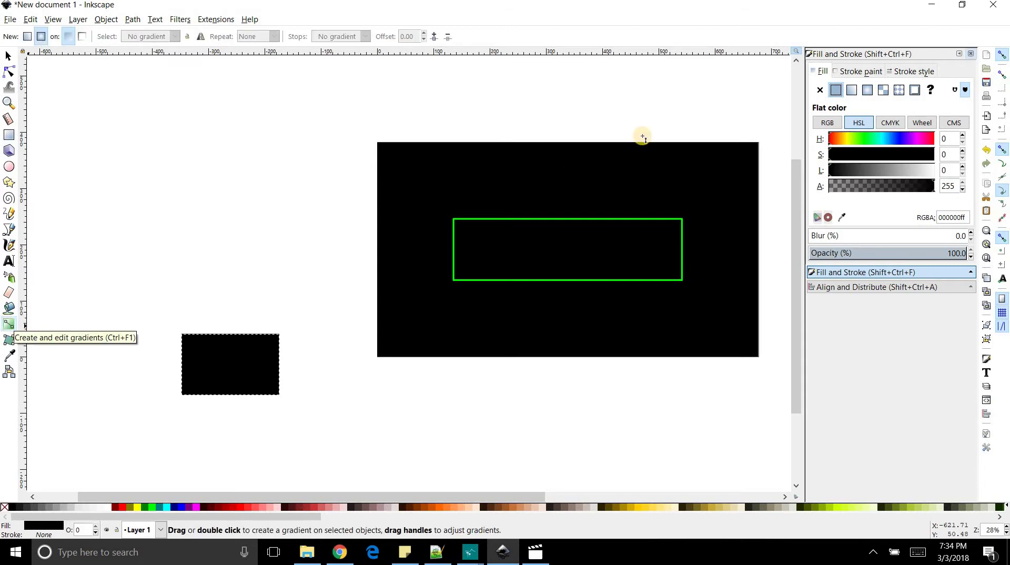
click(868, 91)
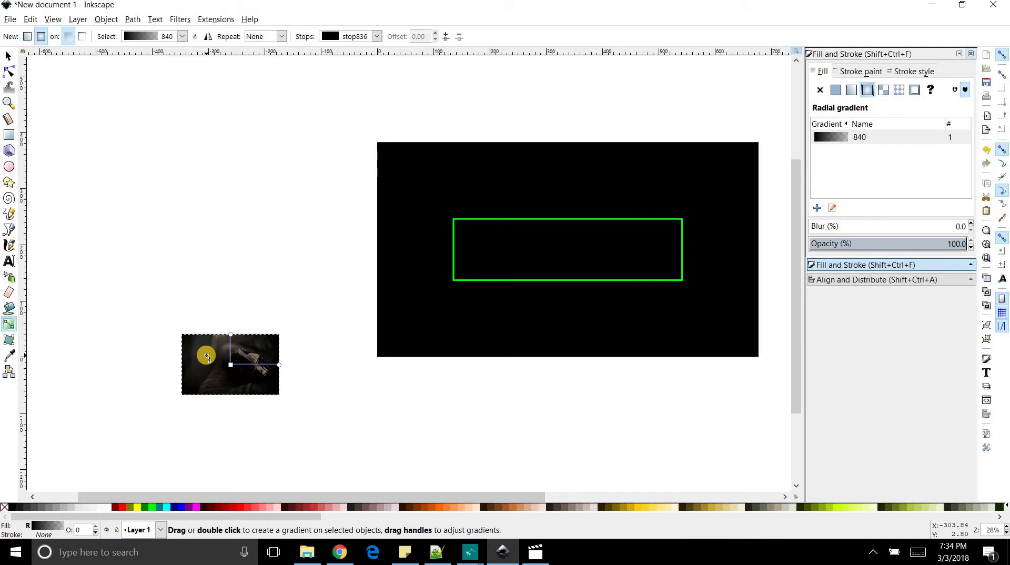
key(plus)
key(plus)
drag(224, 496, 117, 496)
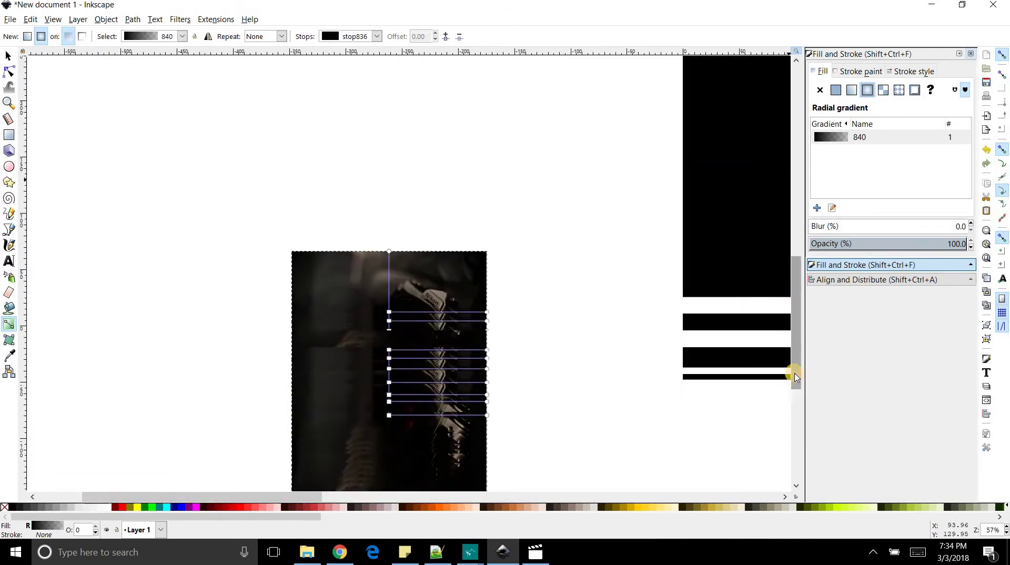
scroll(796, 376, down, 3)
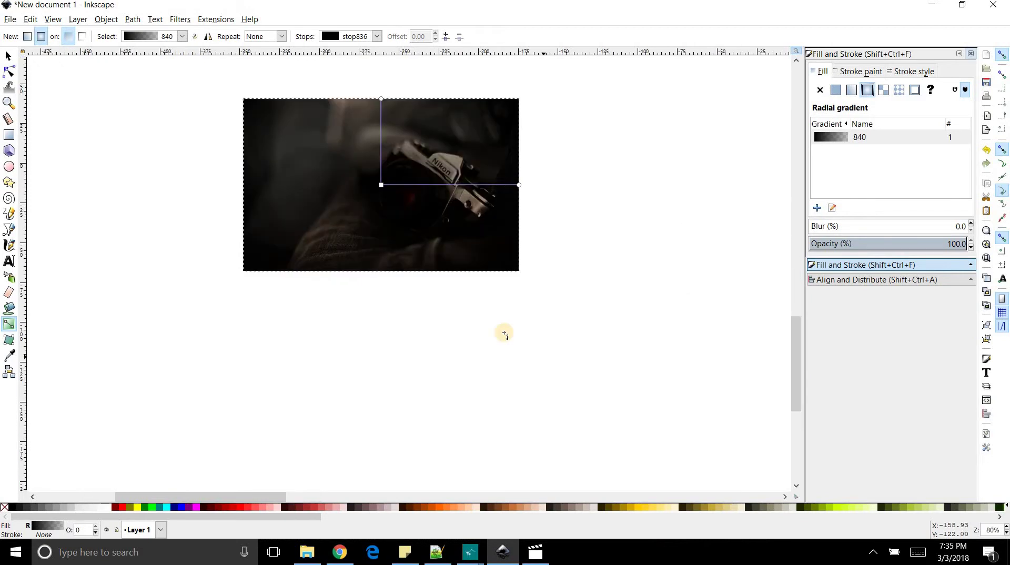
key(plus)
drag(798, 367, 796, 322)
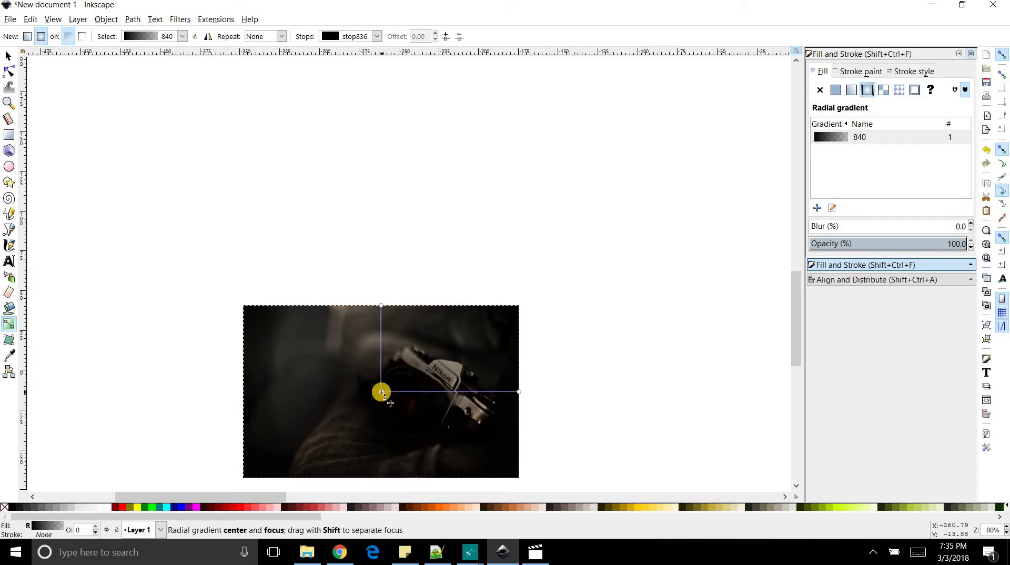
Step: Make the radial gradient's outer stop black and its centre white, and add a white middle stop
click(517, 391)
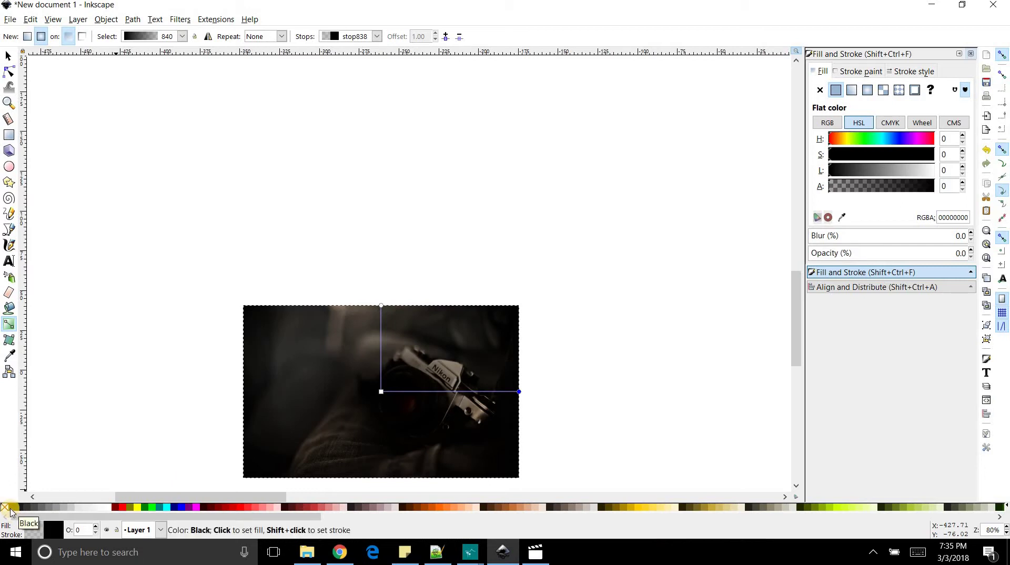
click(10, 509)
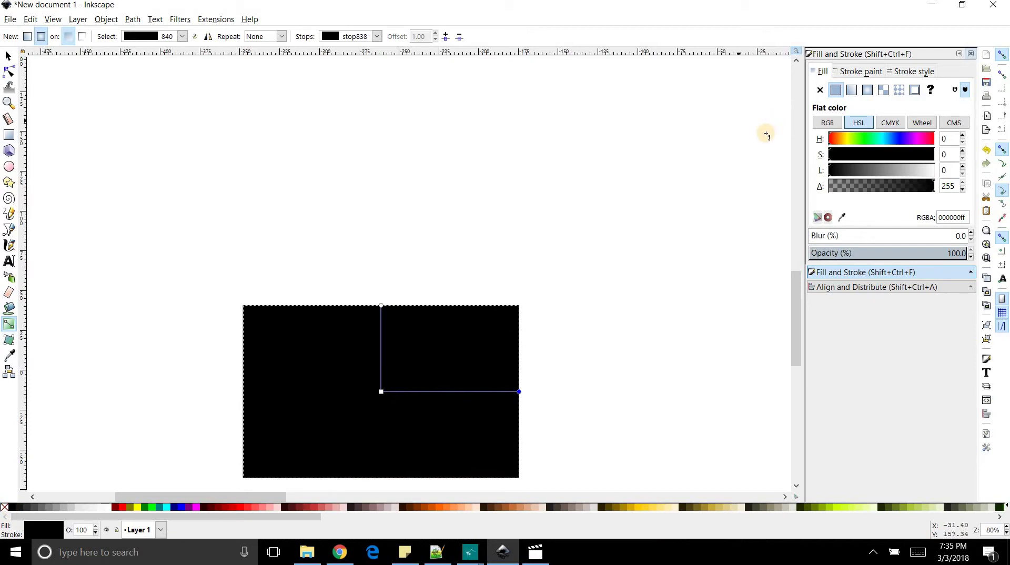
click(382, 392)
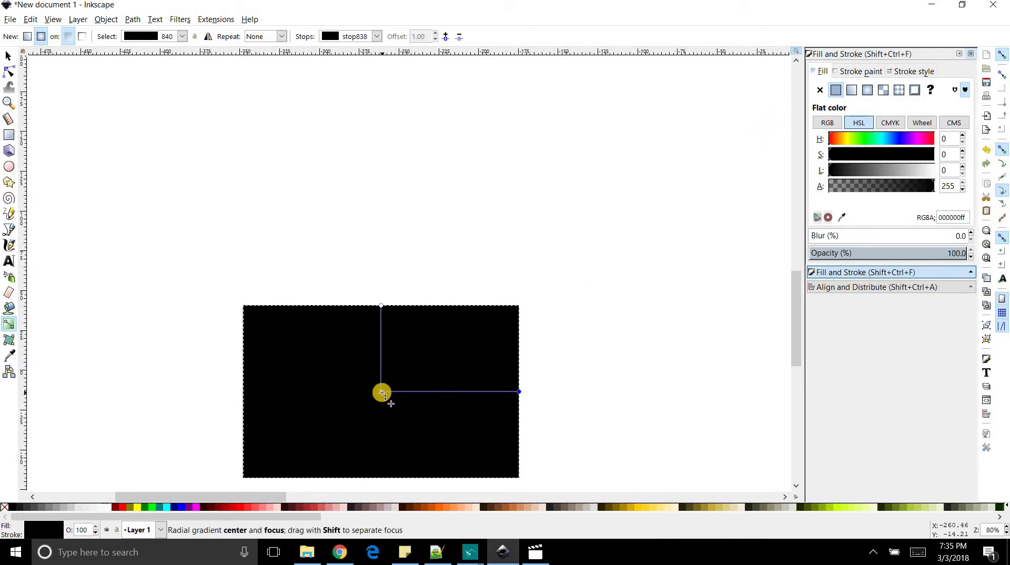
click(382, 393)
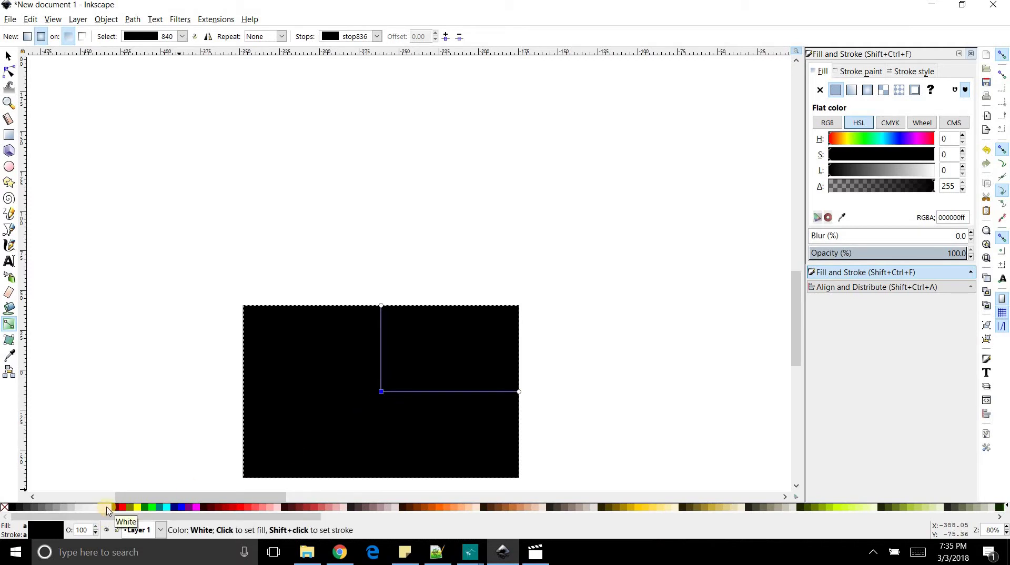
click(107, 508)
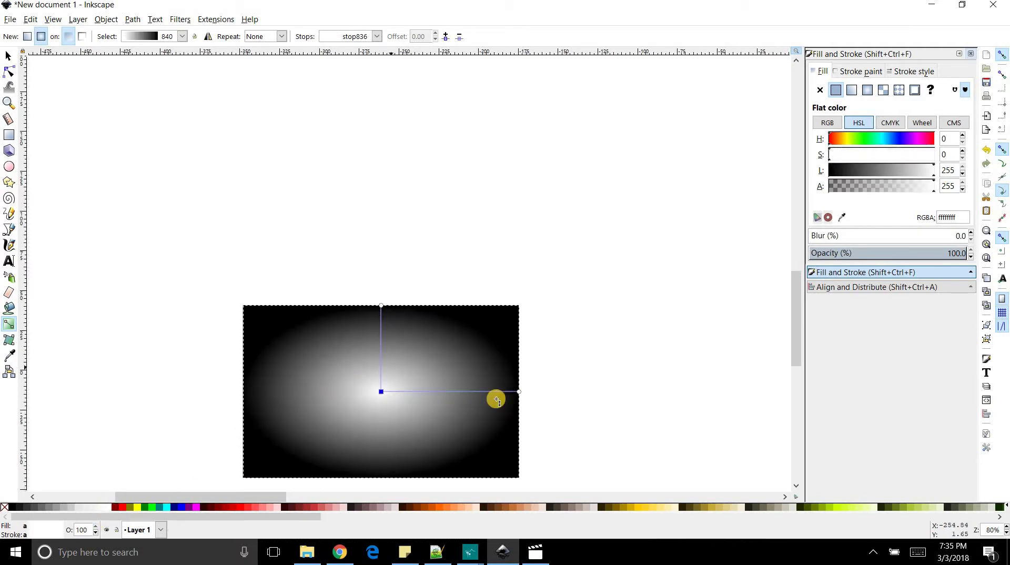
double_click(447, 391)
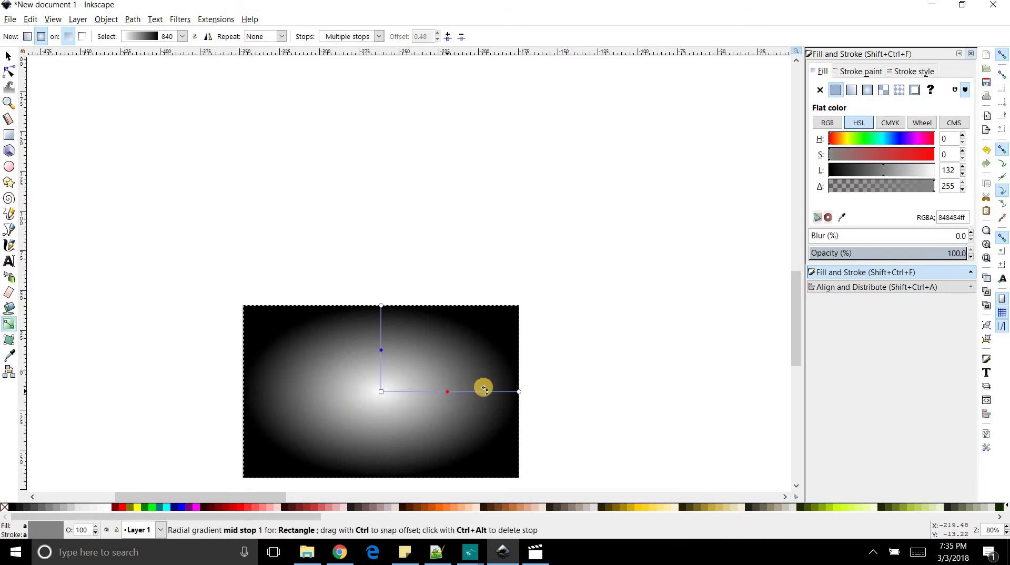
click(447, 392)
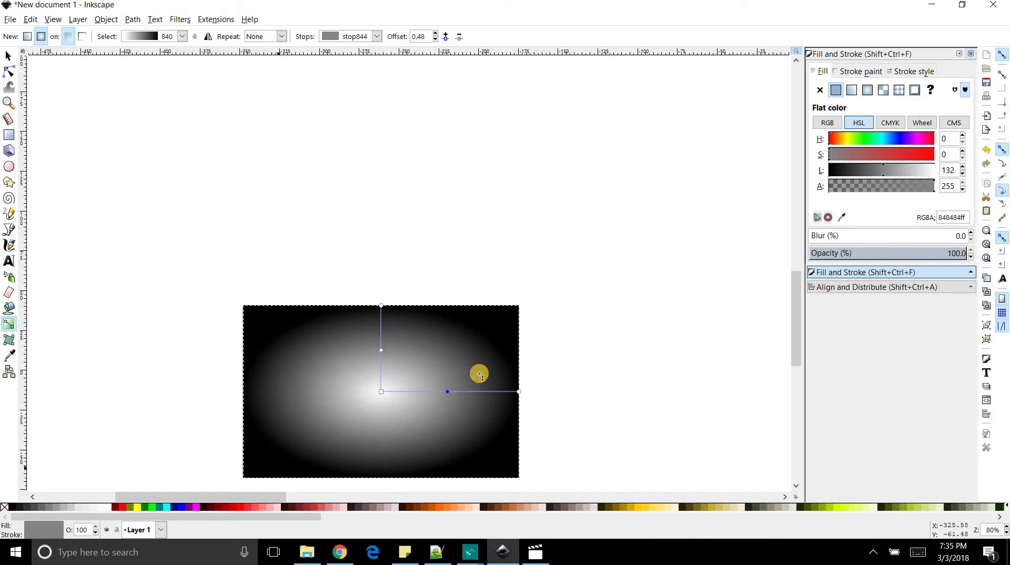
click(107, 508)
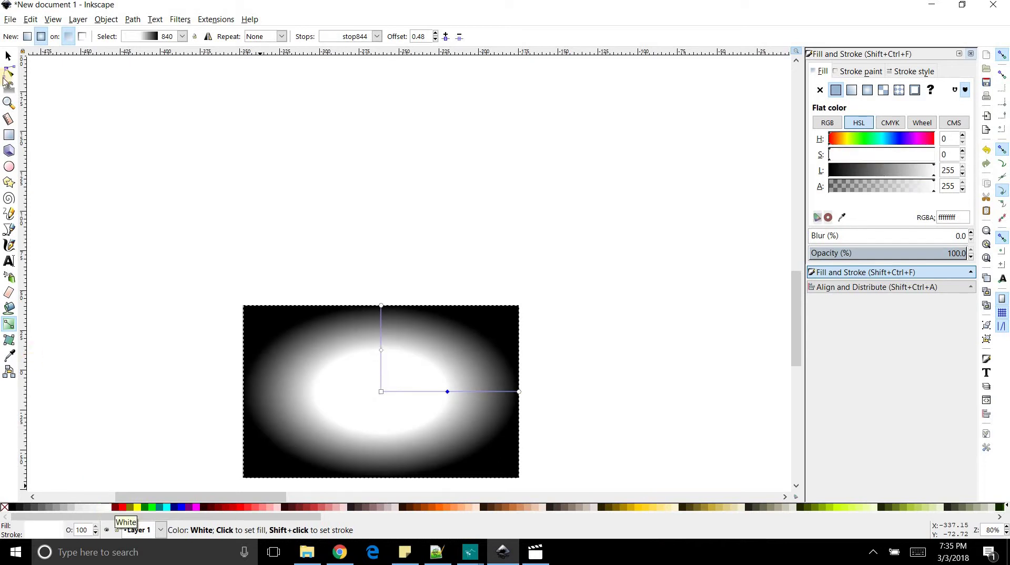
click(7, 53)
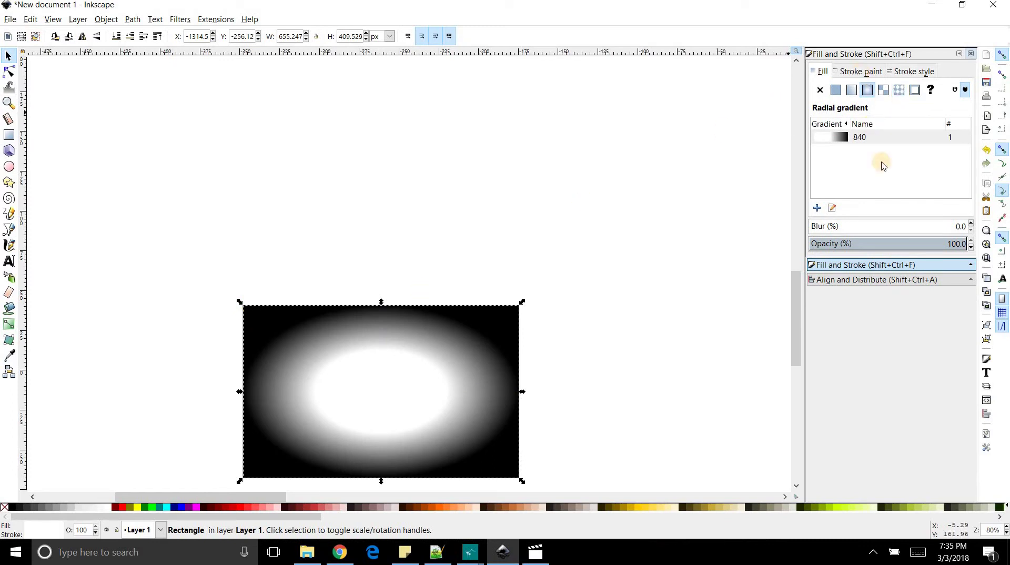
Step: Lower the gradient rectangle's opacity, then set it as a mask on the camera photo
click(879, 244)
mouse_move(894, 239)
mouse_down()
mouse_move(885, 238)
mouse_move(900, 240)
mouse_up()
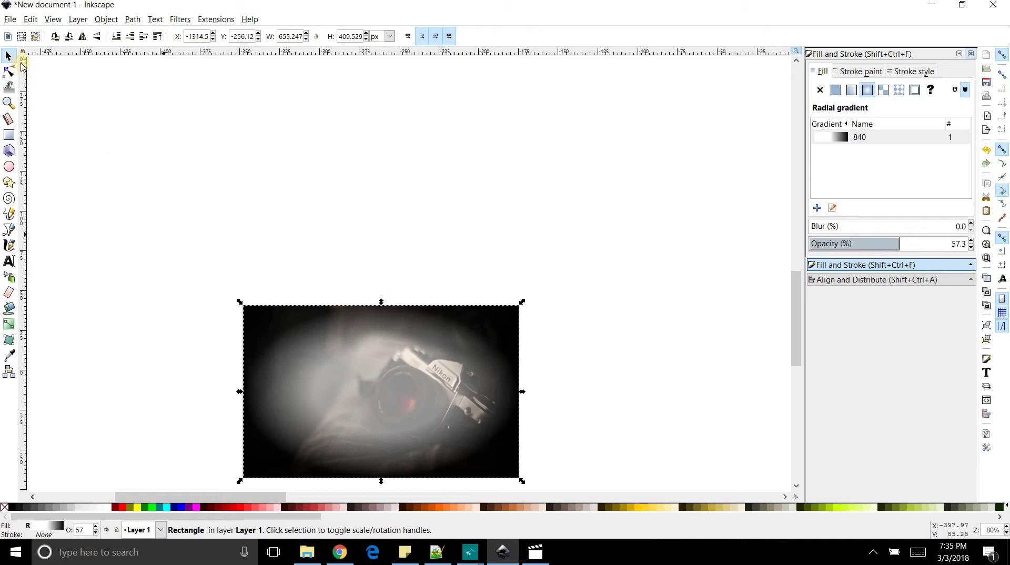
drag(198, 258, 556, 378)
click(107, 20)
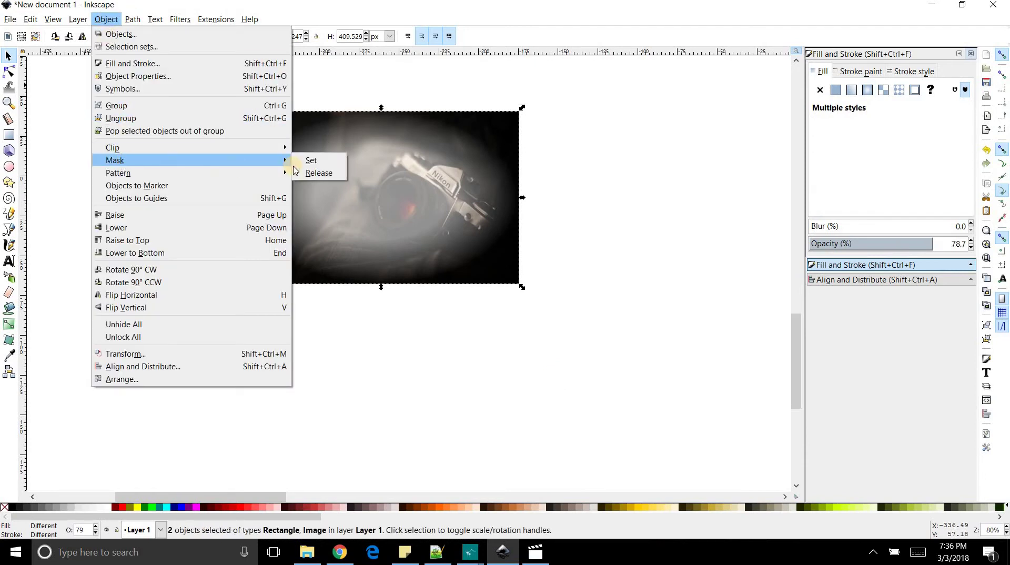
click(307, 161)
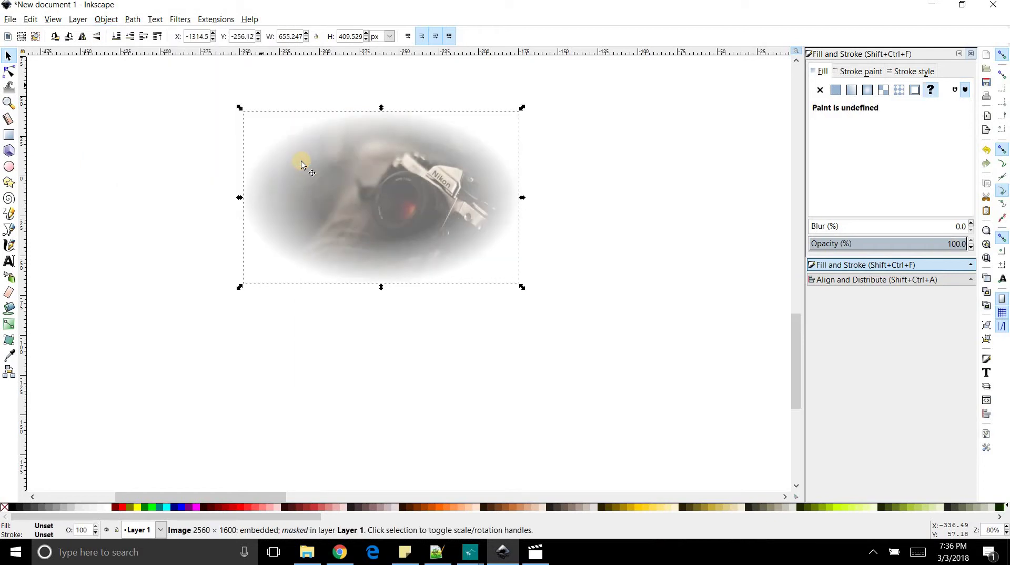
Step: Move the vignetted camera photo into the right end of the green frame
key(minus)
key(minus)
key(minus)
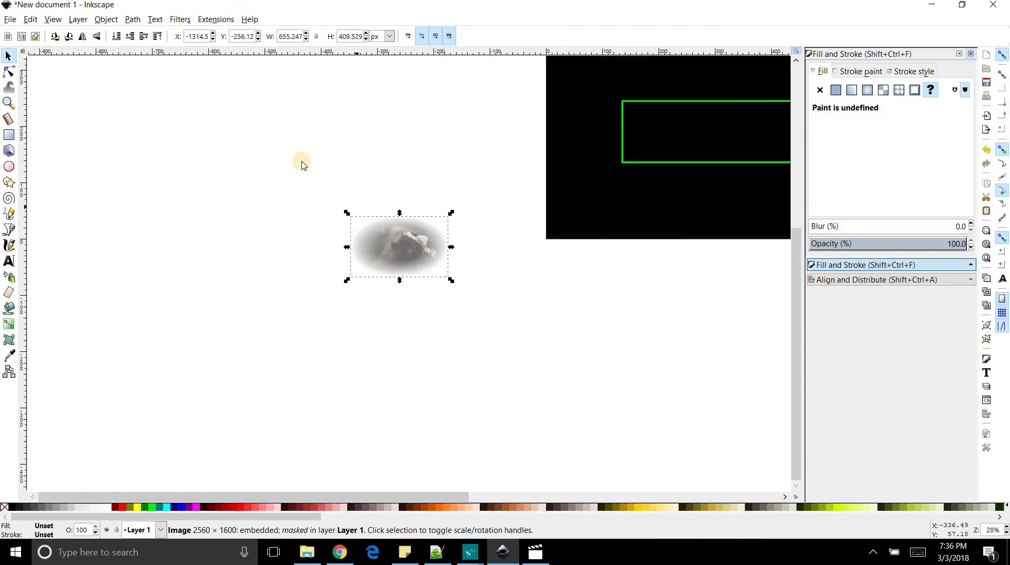
drag(331, 502, 454, 495)
drag(557, 197, 608, 132)
key(plus)
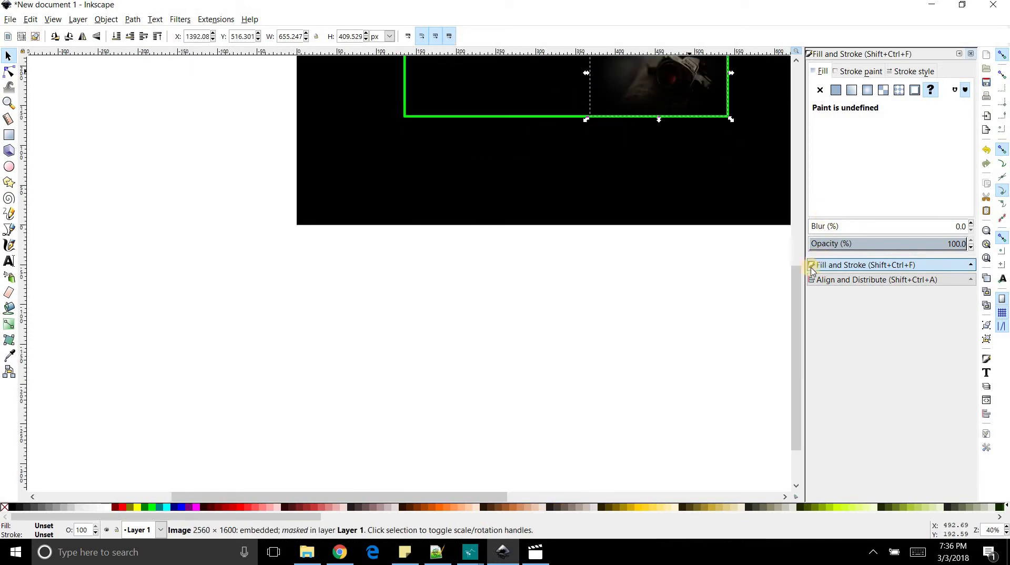
scroll(804, 184, up, 5)
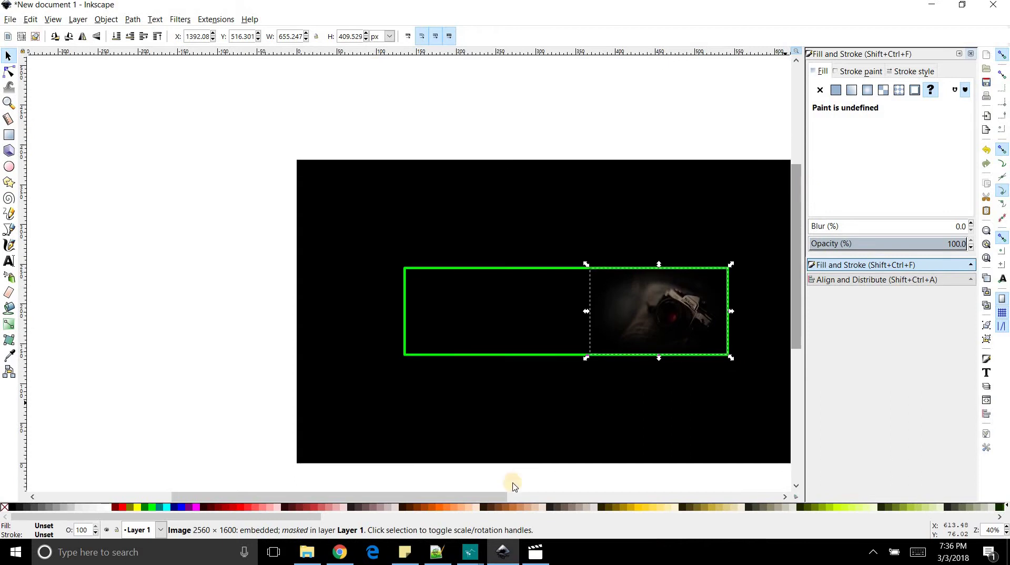
scroll(528, 496, right, 4)
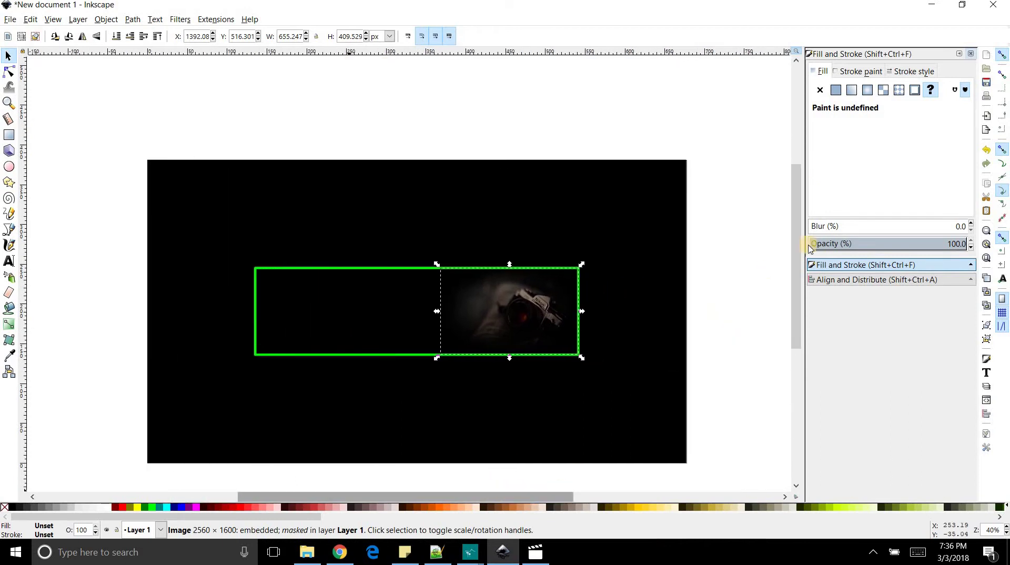
Step: Lower the camera photo's opacity to 74.3% and deselect it
drag(922, 244, 915, 244)
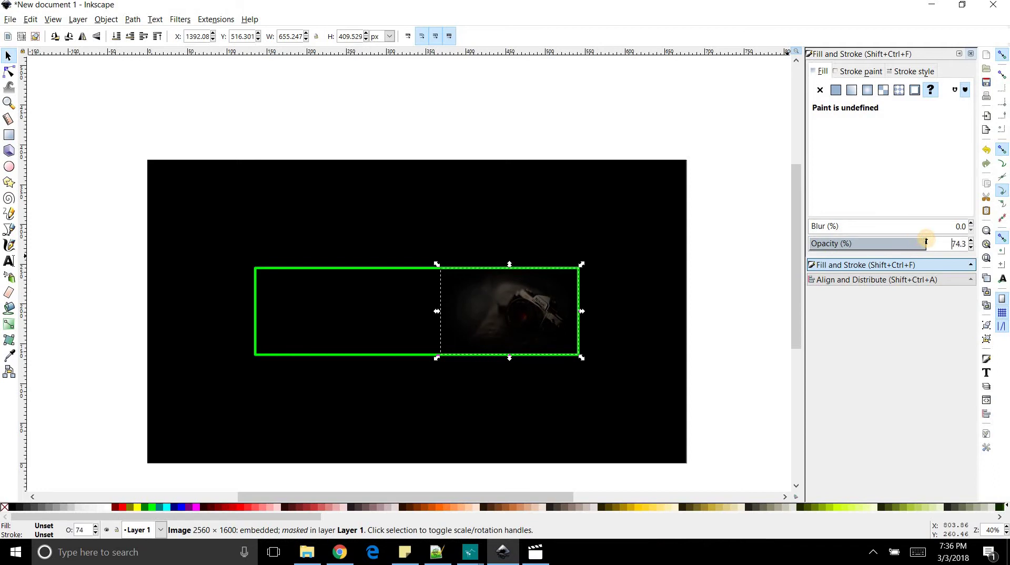
click(523, 315)
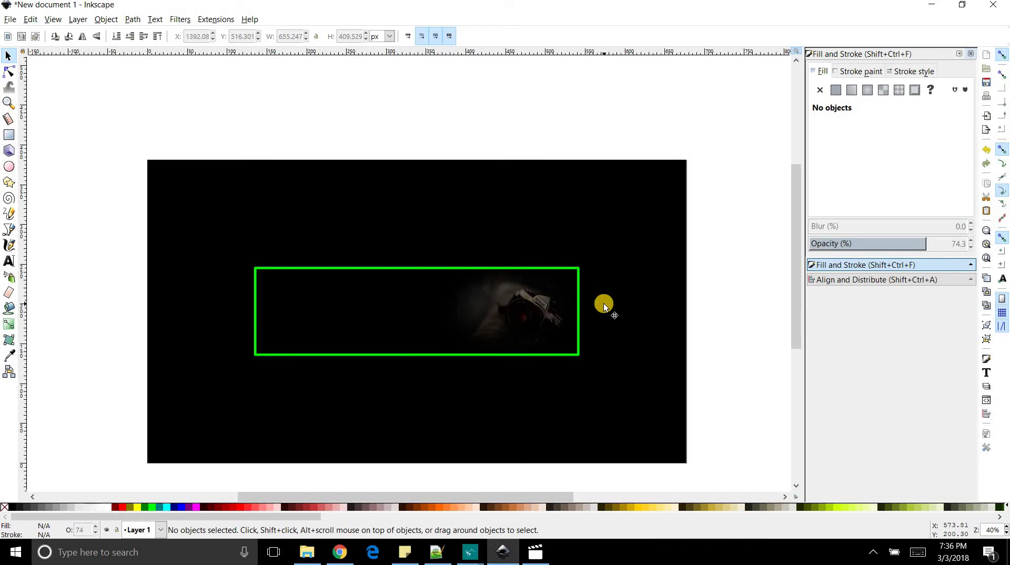
click(10, 20)
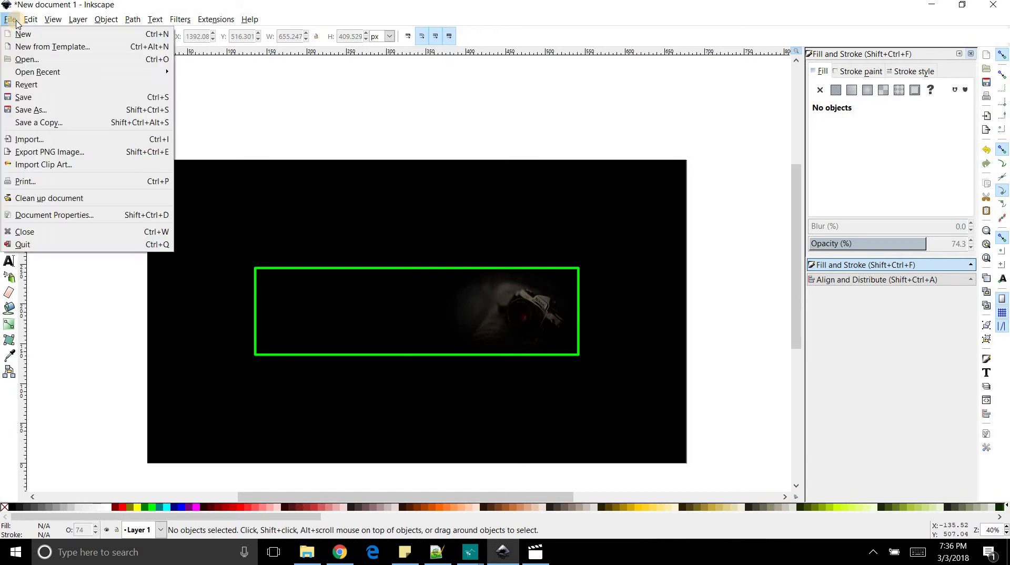
Step: Import image2.jpg, shrink it to 738.467 × 415.388 px, and park it below-left of the page
click(44, 142)
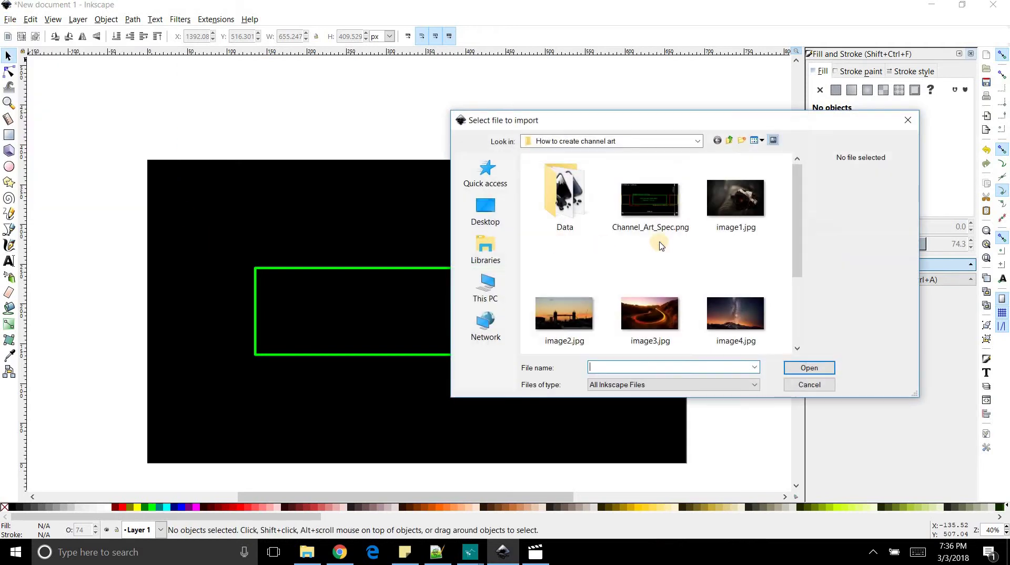
double_click(585, 304)
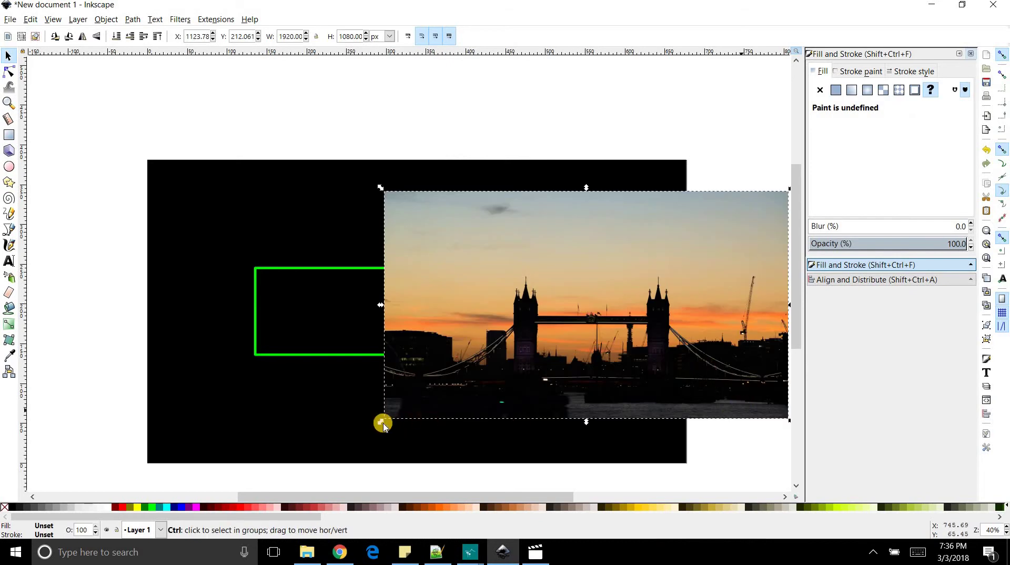
drag(381, 424, 608, 293)
drag(684, 234, 390, 308)
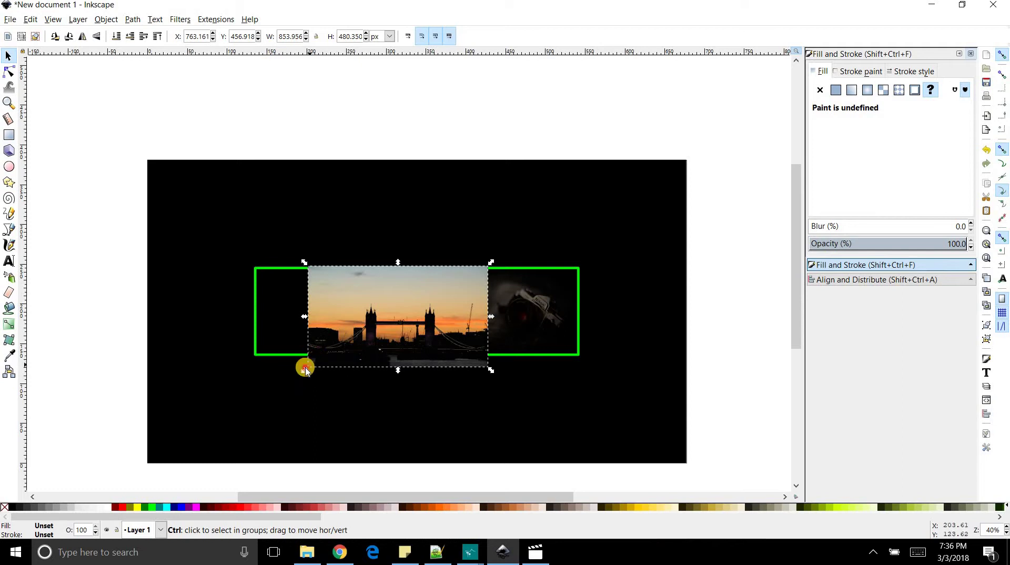
drag(306, 368, 317, 358)
drag(386, 315, 110, 462)
Step: Position the Tower Bridge photo just below the page's bottom-left corner
key(minus)
key(minus)
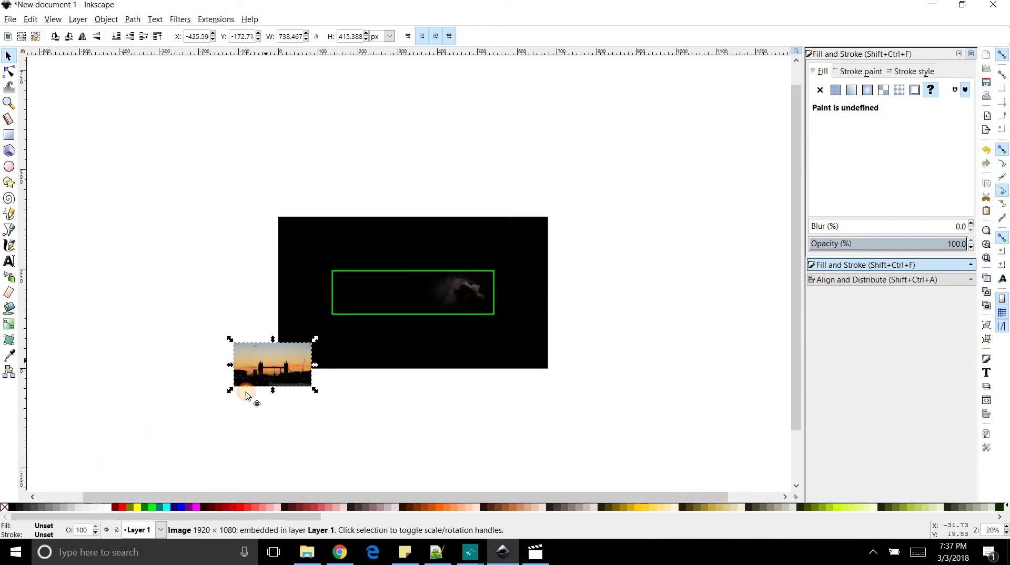
drag(243, 396, 243, 395)
key(plus)
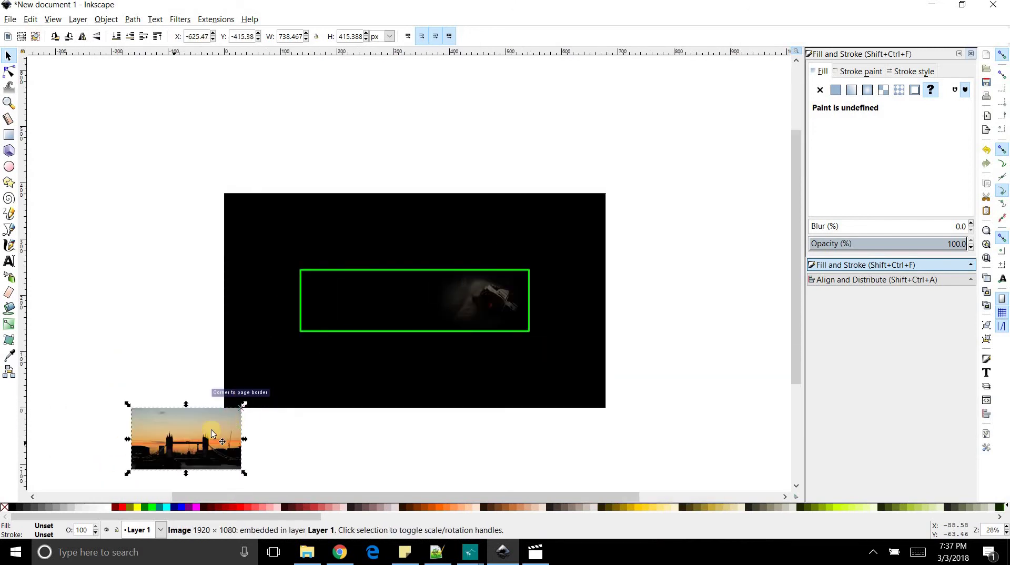
drag(211, 433, 210, 452)
Step: Draw a 195.386 × 109.905 mm rectangle covering the Tower Bridge photo
key(plus)
scroll(804, 422, down, 10)
drag(405, 497, 314, 495)
click(10, 133)
drag(225, 282, 389, 373)
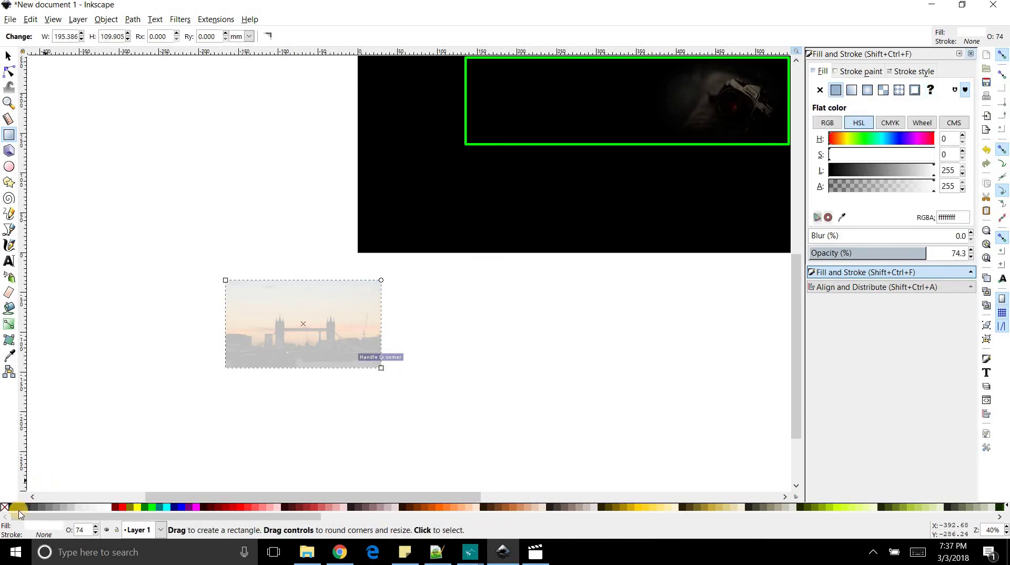
Step: Fill the new rectangle black and shift it right and down over the photo
click(12, 508)
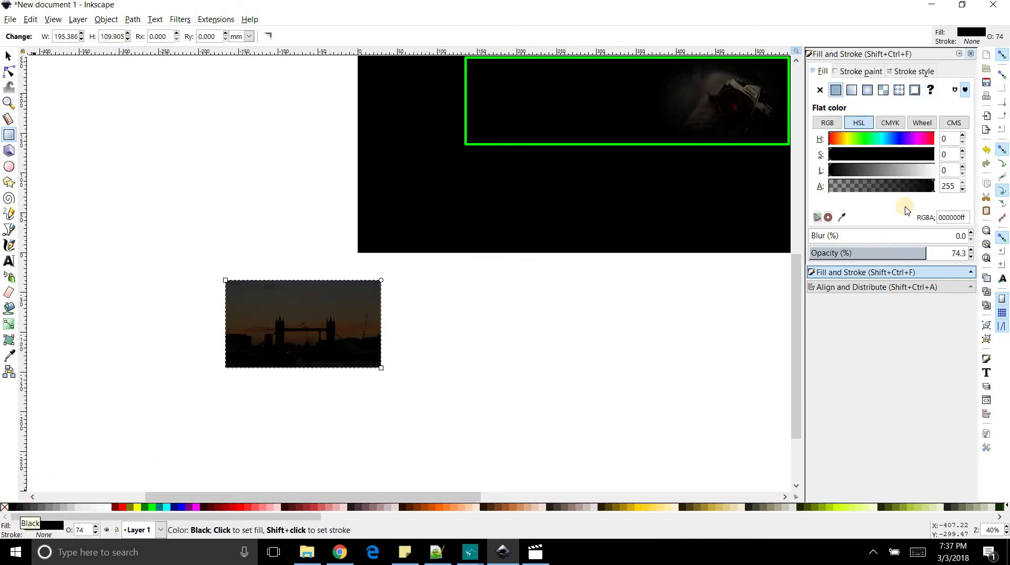
click(289, 293)
click(8, 326)
click(306, 316)
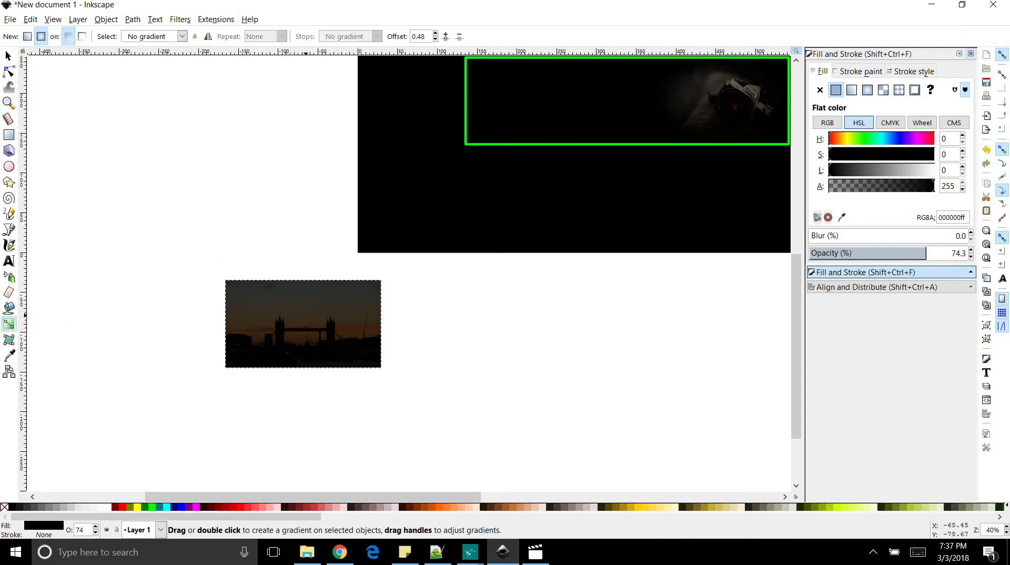
click(9, 56)
click(300, 291)
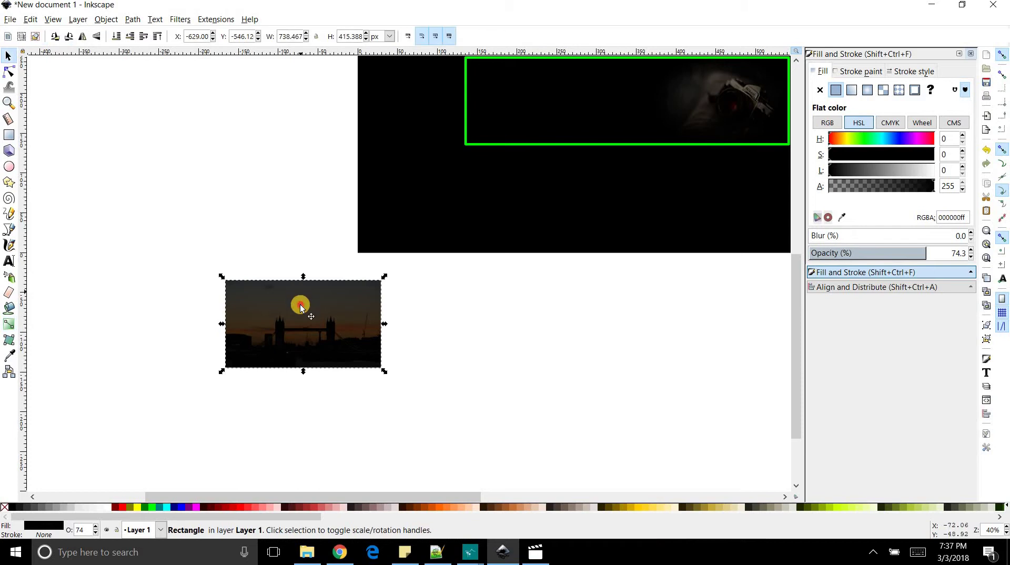
drag(314, 306, 350, 315)
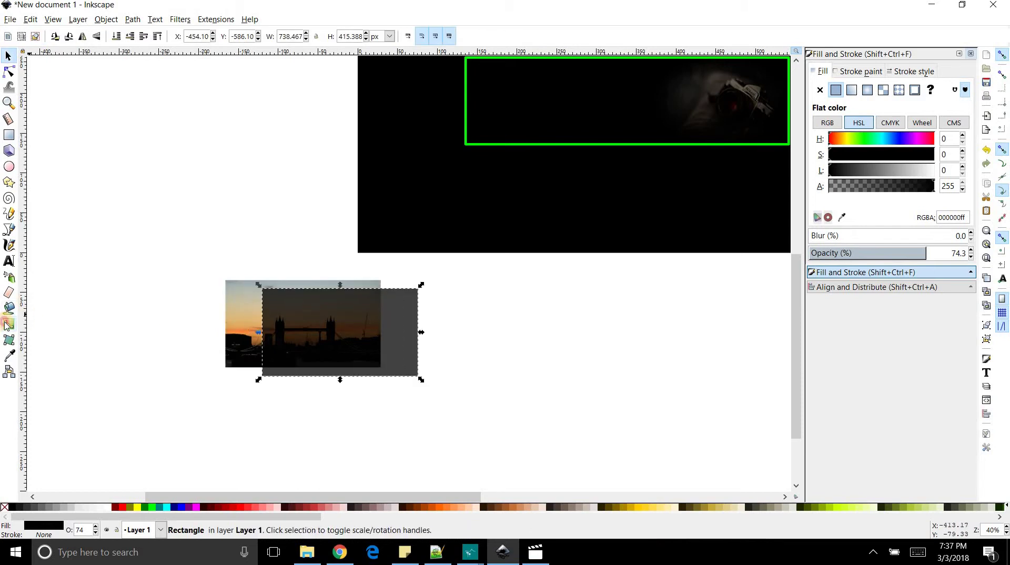
Step: Give the rectangle a radial gradient: black outer stop, white centre, white middle stop
click(9, 324)
click(357, 321)
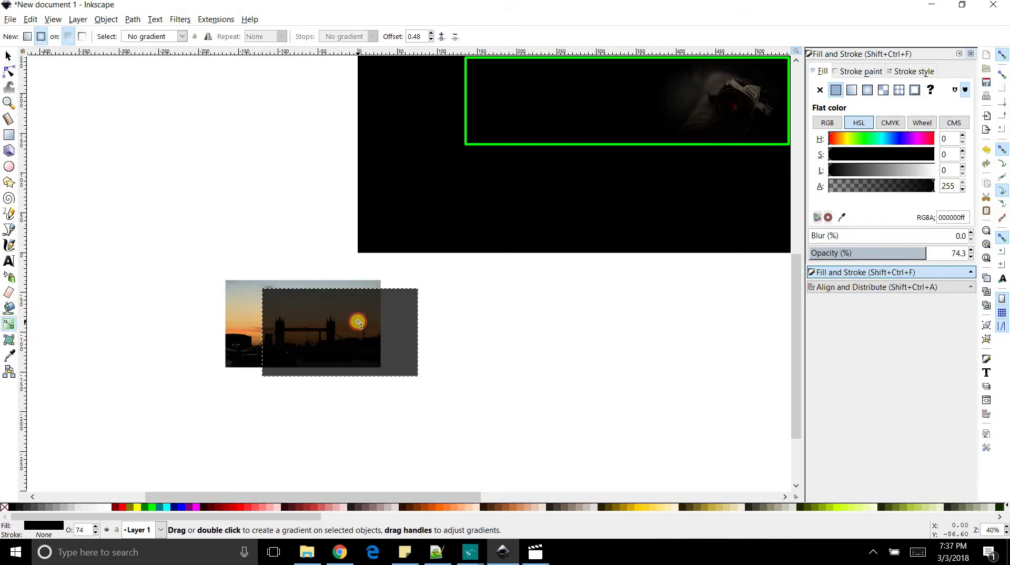
click(870, 94)
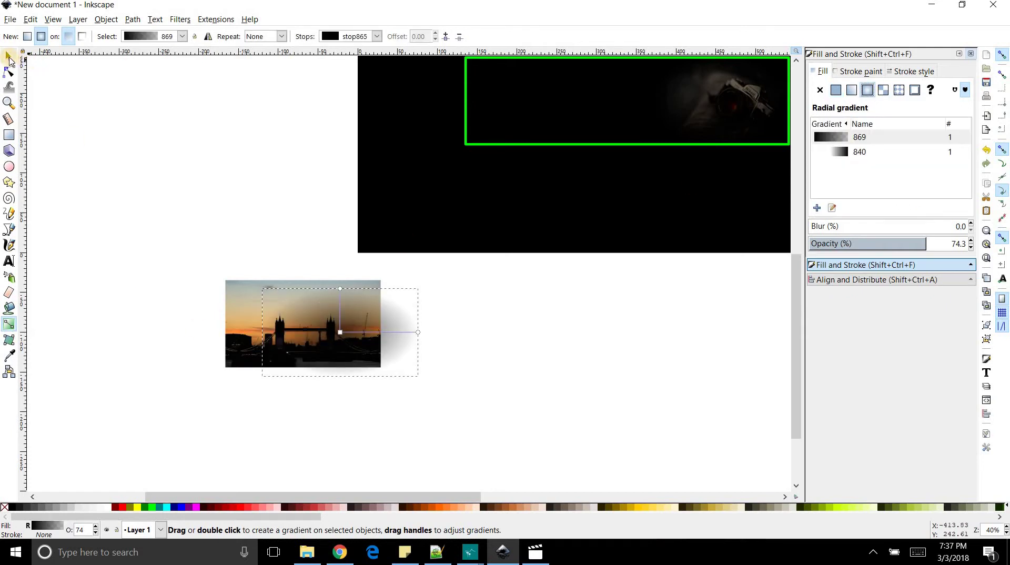
click(418, 333)
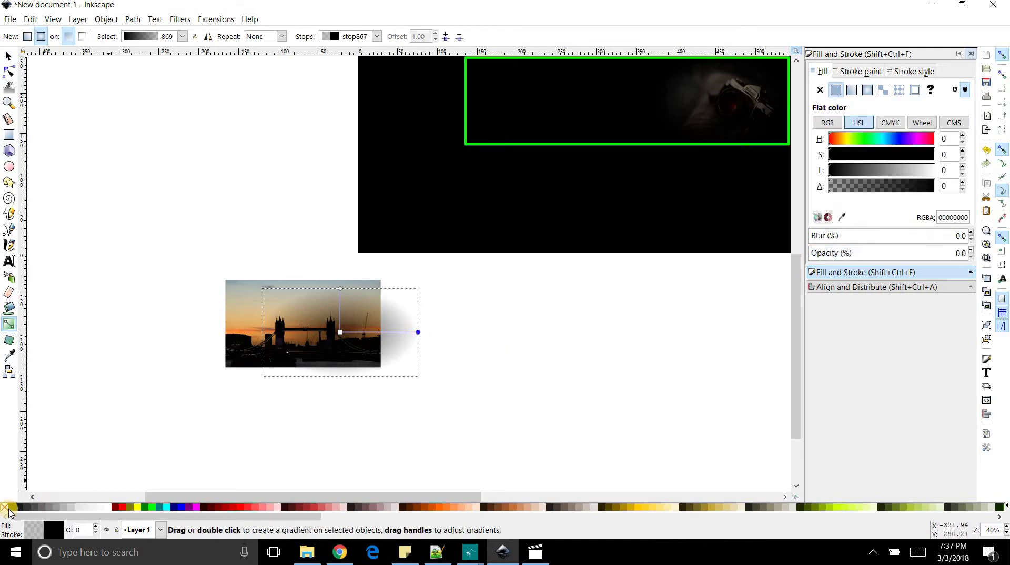
click(10, 507)
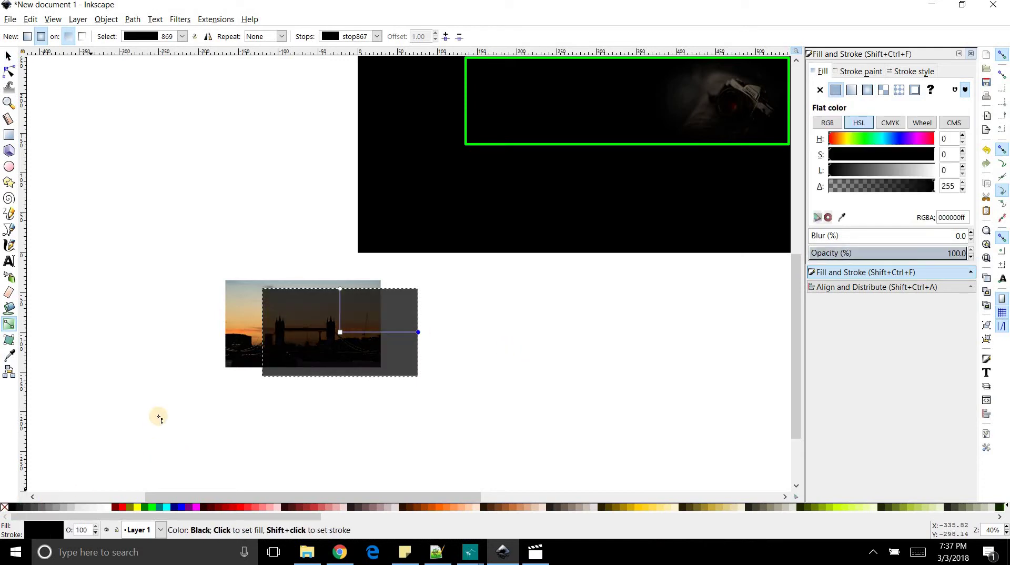
click(338, 332)
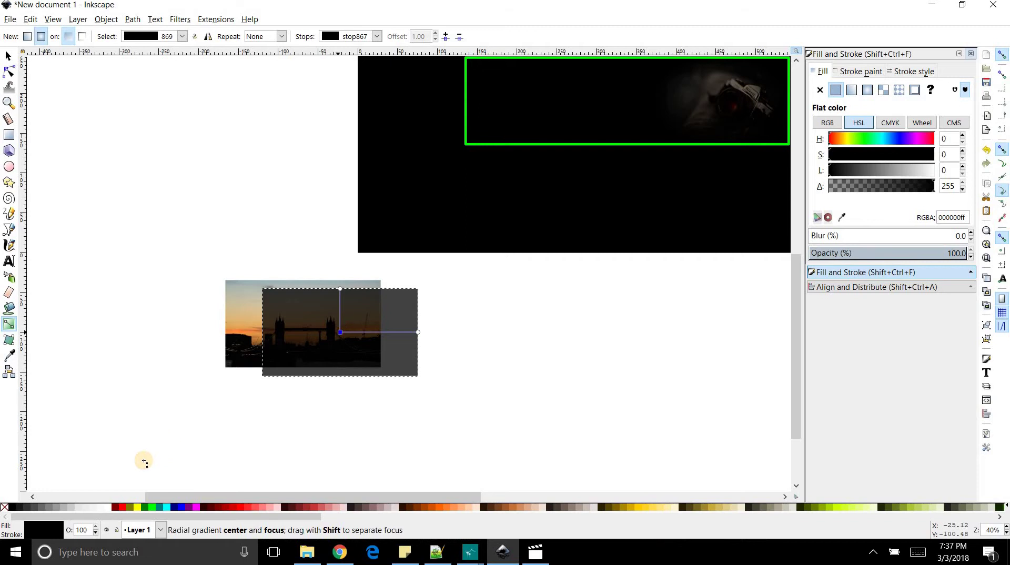
click(108, 506)
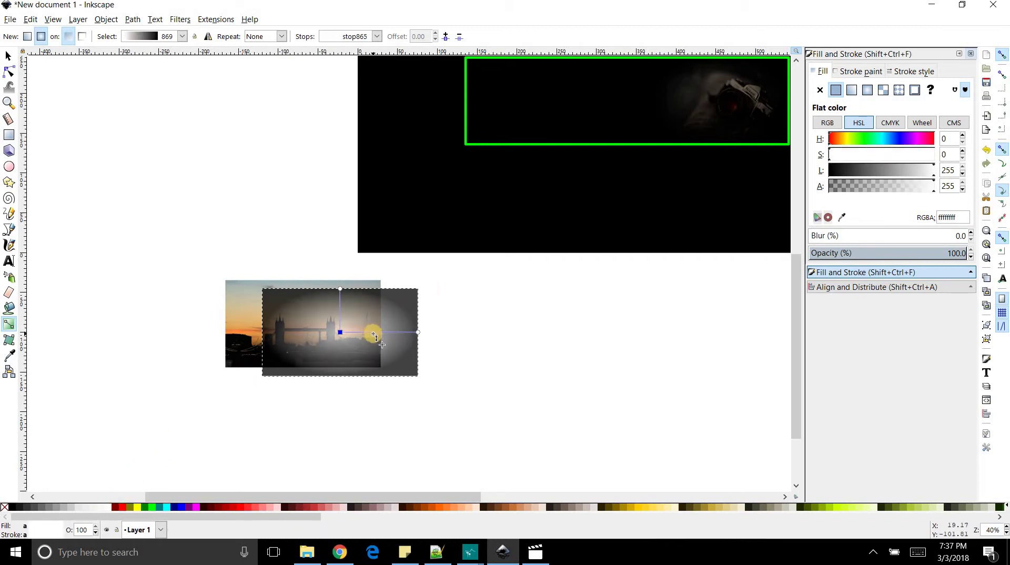
double_click(382, 333)
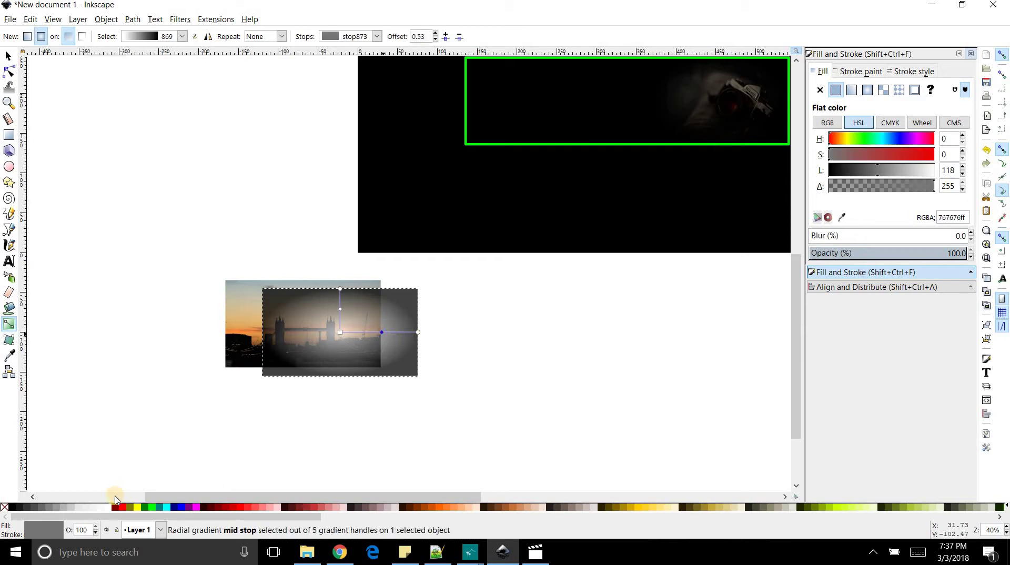
drag(435, 287, 390, 334)
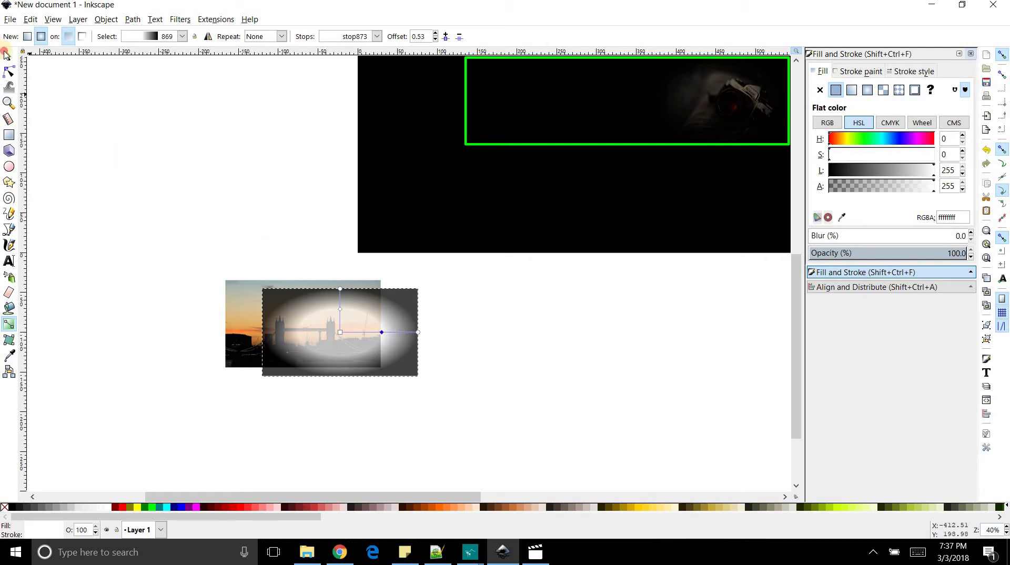
Step: Realign the rectangle over the photo and drag gradient handles to widen the white oval
click(7, 55)
drag(375, 294, 353, 286)
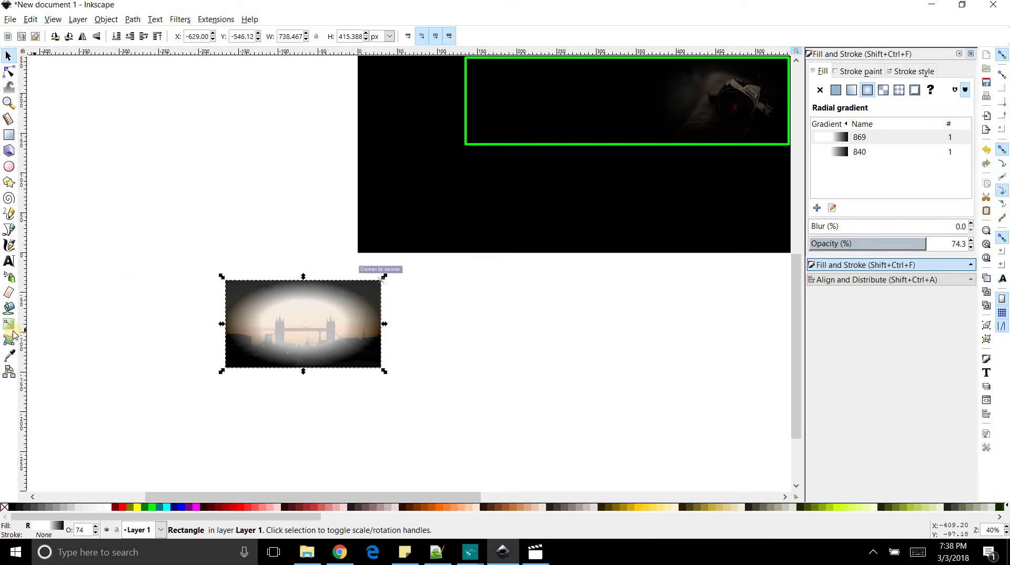
key(g)
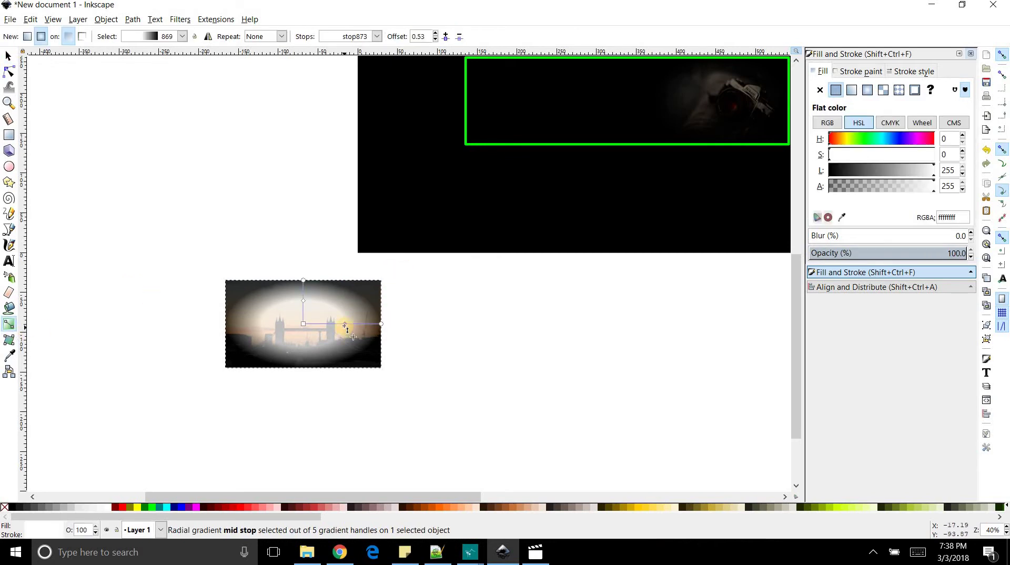
drag(350, 327, 314, 325)
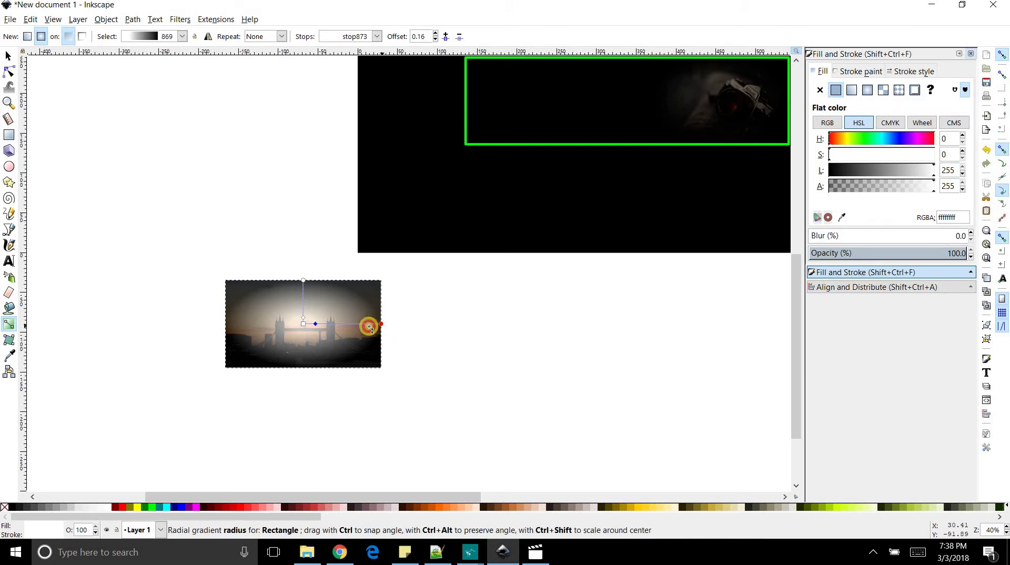
mouse_move(370, 327)
mouse_down()
mouse_move(380, 328)
mouse_move(368, 328)
mouse_up()
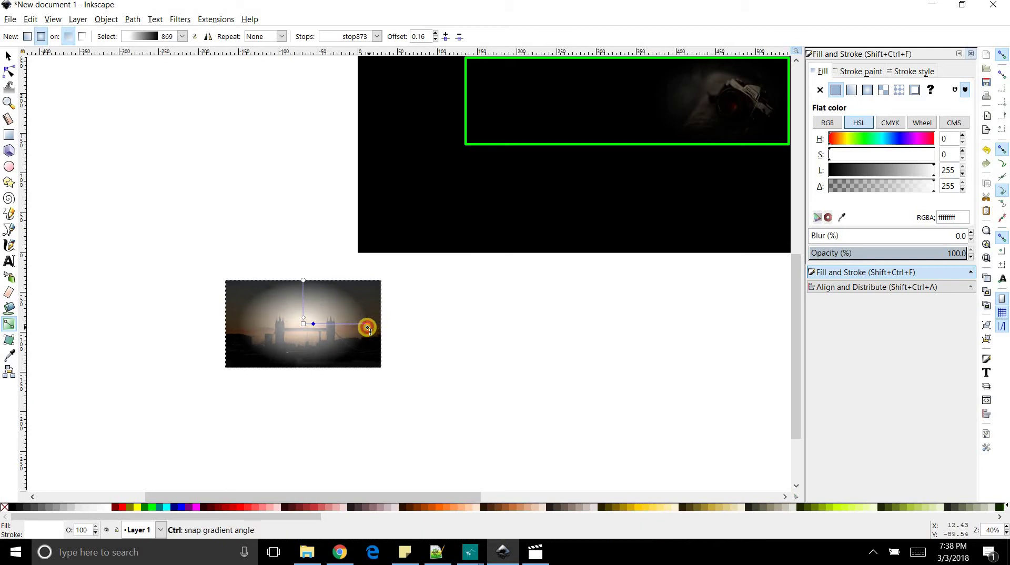
click(376, 328)
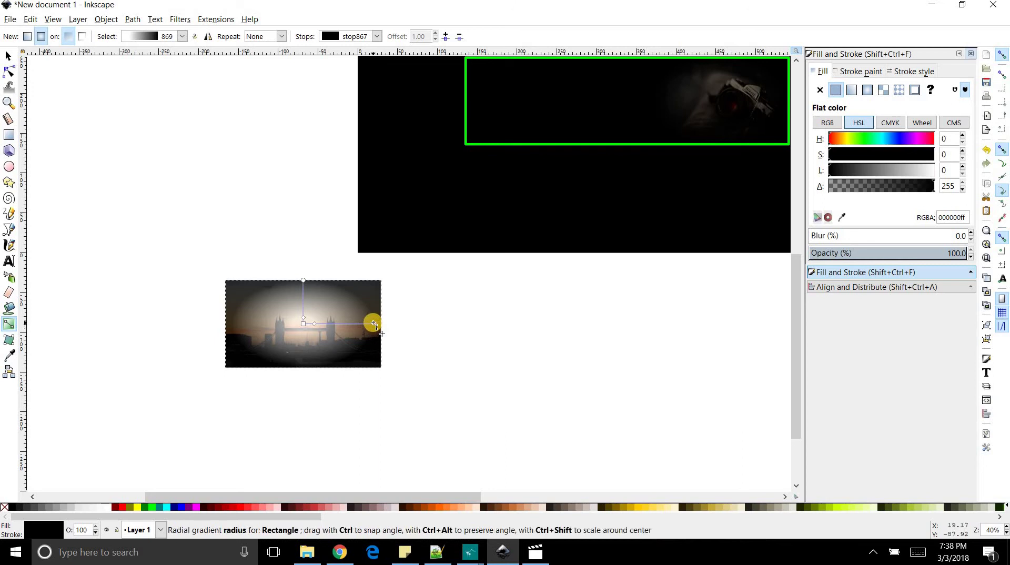
mouse_move(374, 324)
mouse_down()
mouse_move(353, 323)
mouse_move(375, 326)
mouse_up()
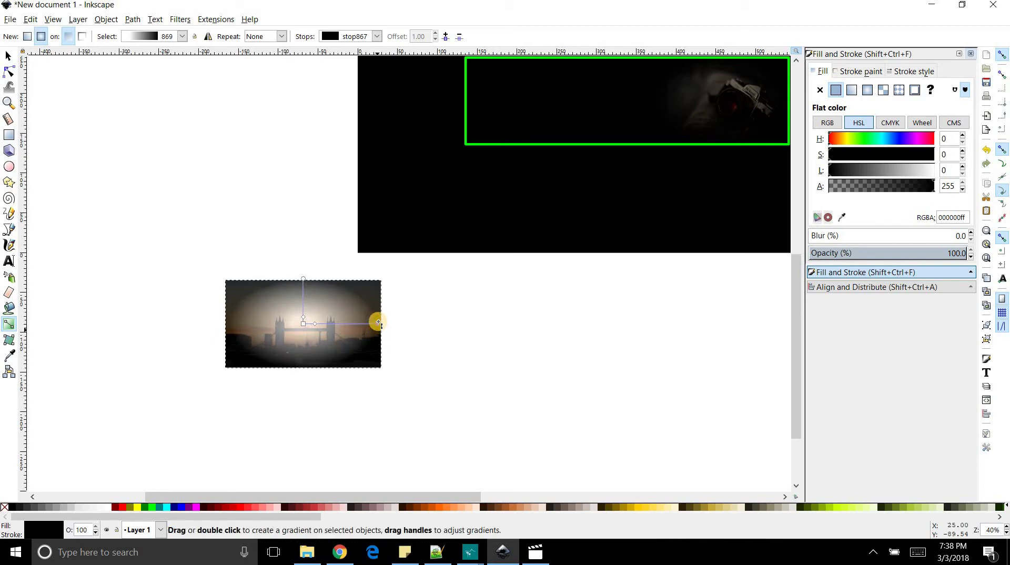
drag(376, 328, 378, 325)
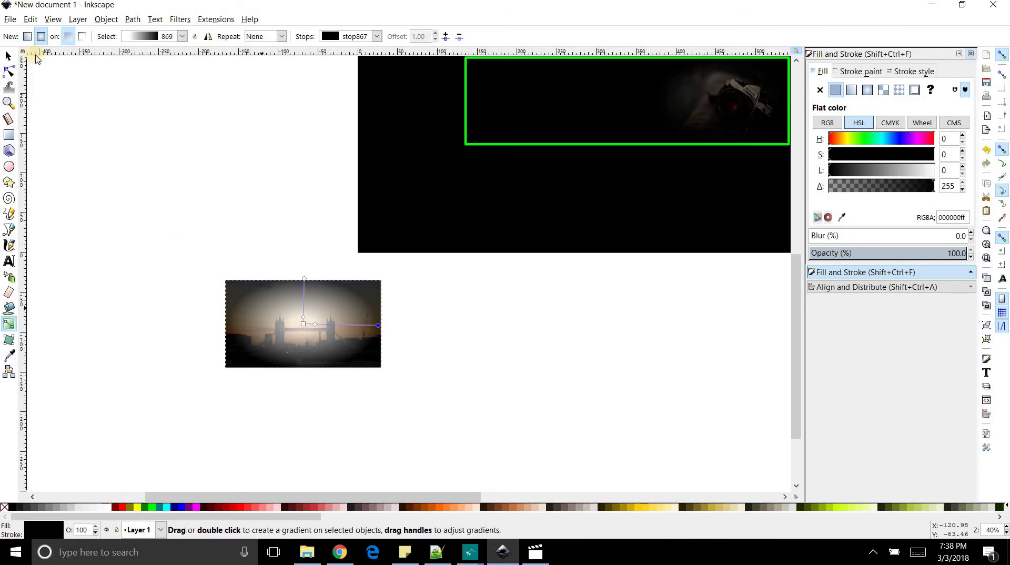
click(12, 59)
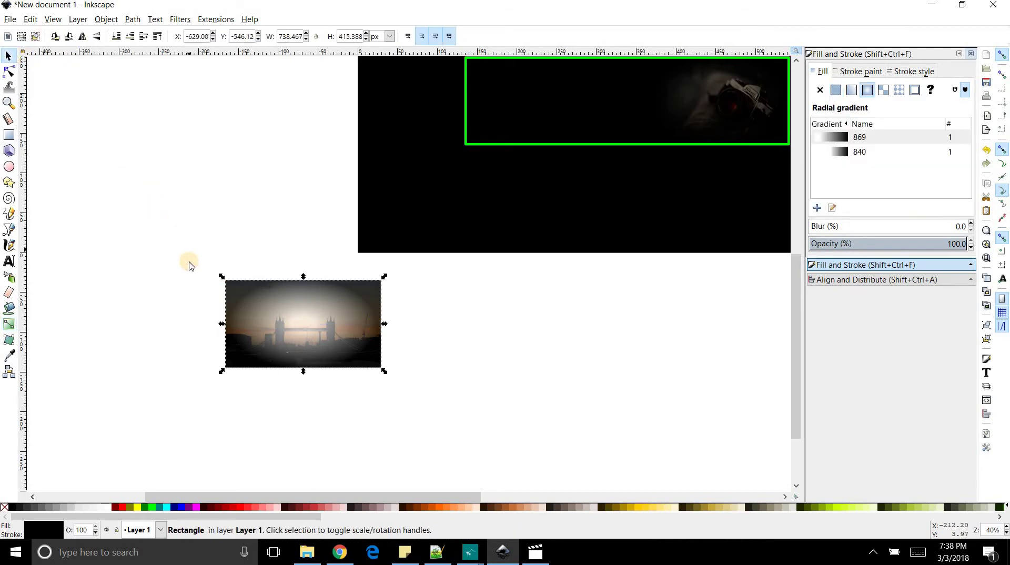
Step: Mask the Tower Bridge photo with the vignette rectangle and move it into the green box's left half
drag(190, 262, 436, 380)
click(118, 21)
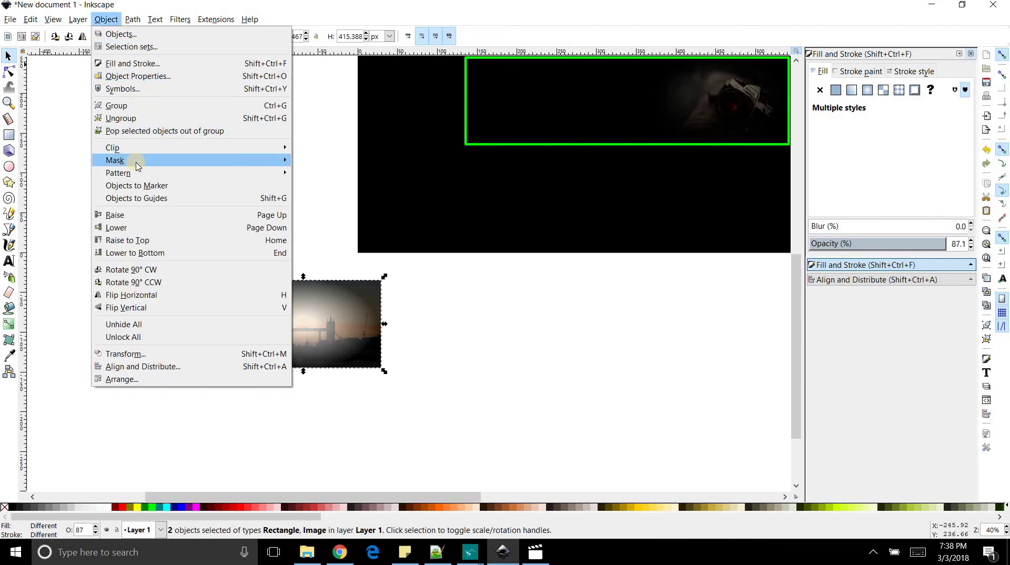
click(308, 161)
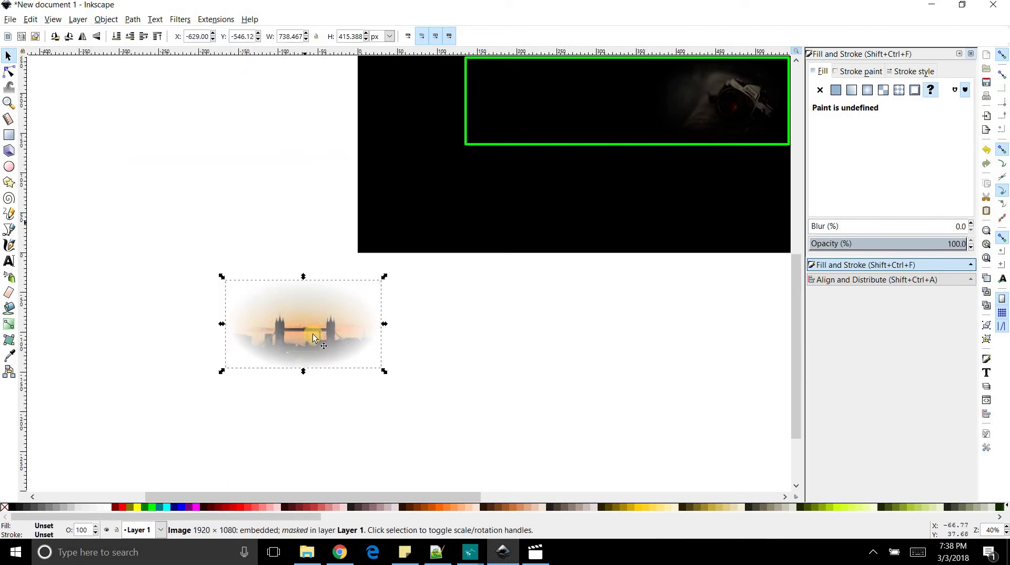
key(minus)
key(minus)
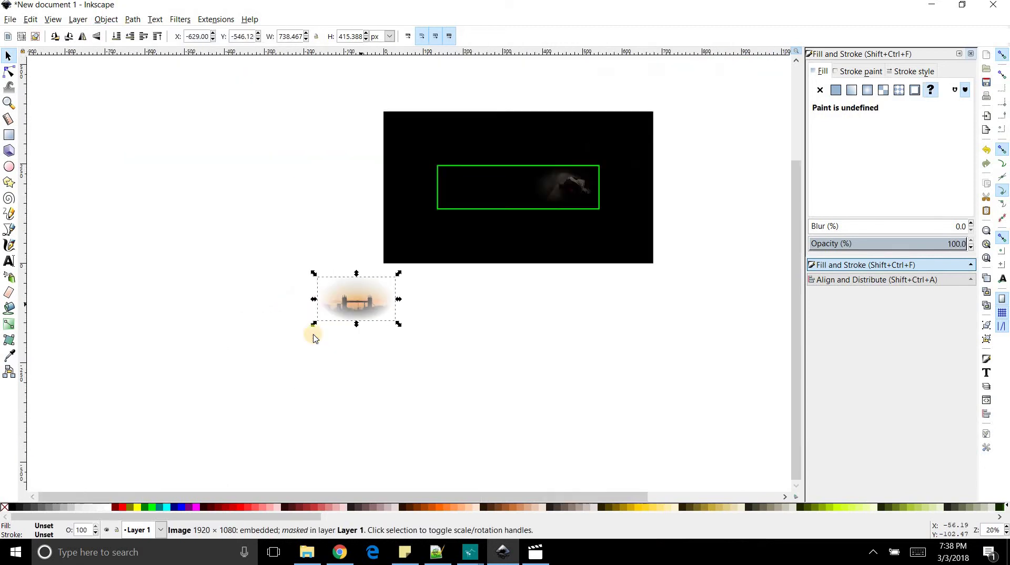
drag(354, 301, 474, 184)
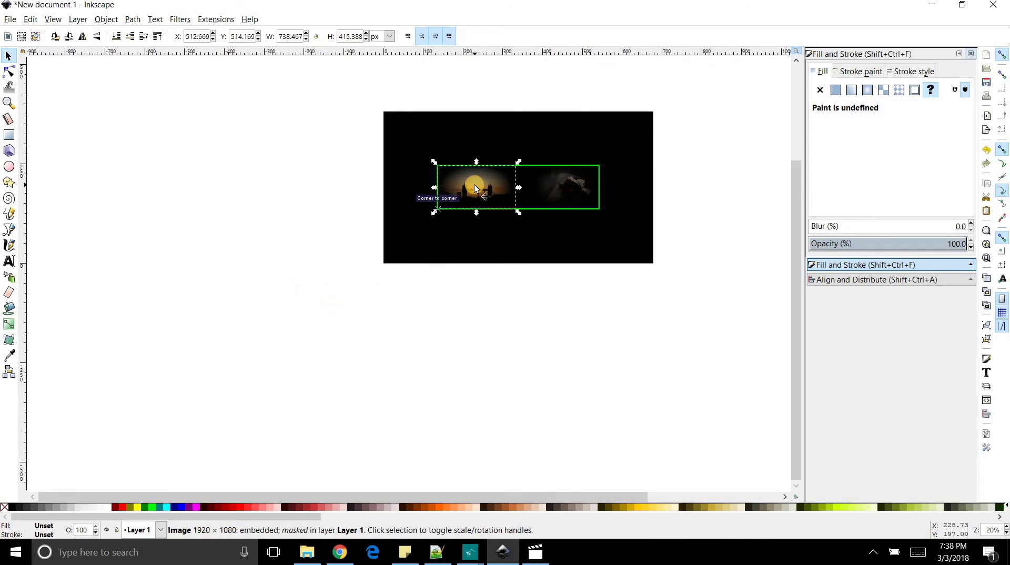
key(plus)
key(plus)
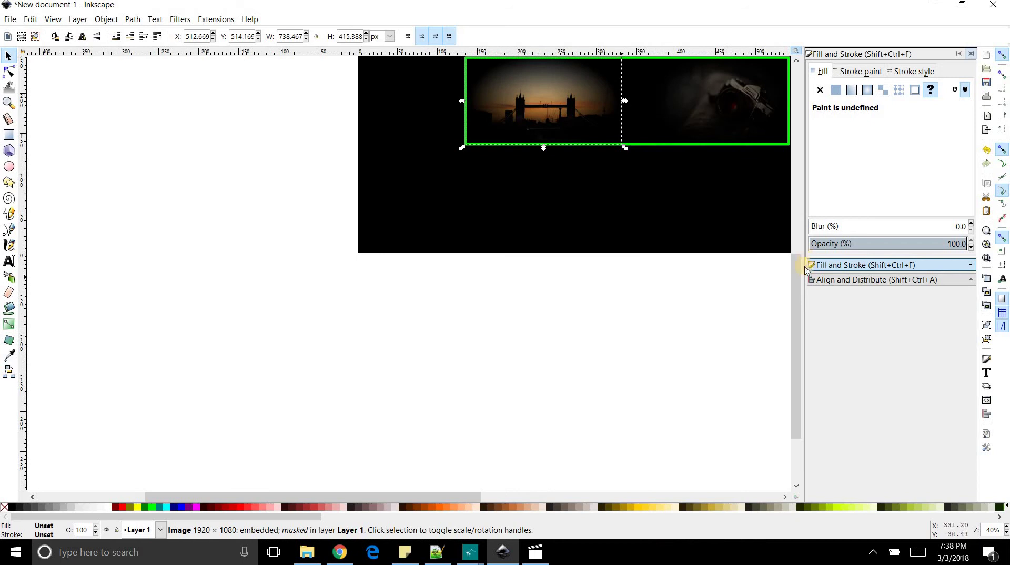
Step: Fade the masked Tower Bridge photo to 59% opacity
drag(796, 263, 796, 186)
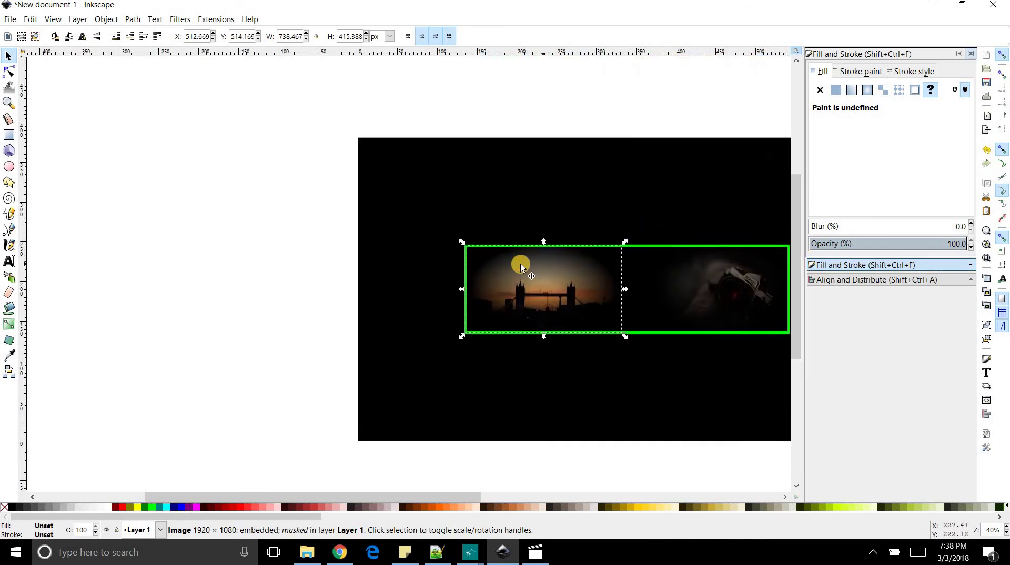
key(plus)
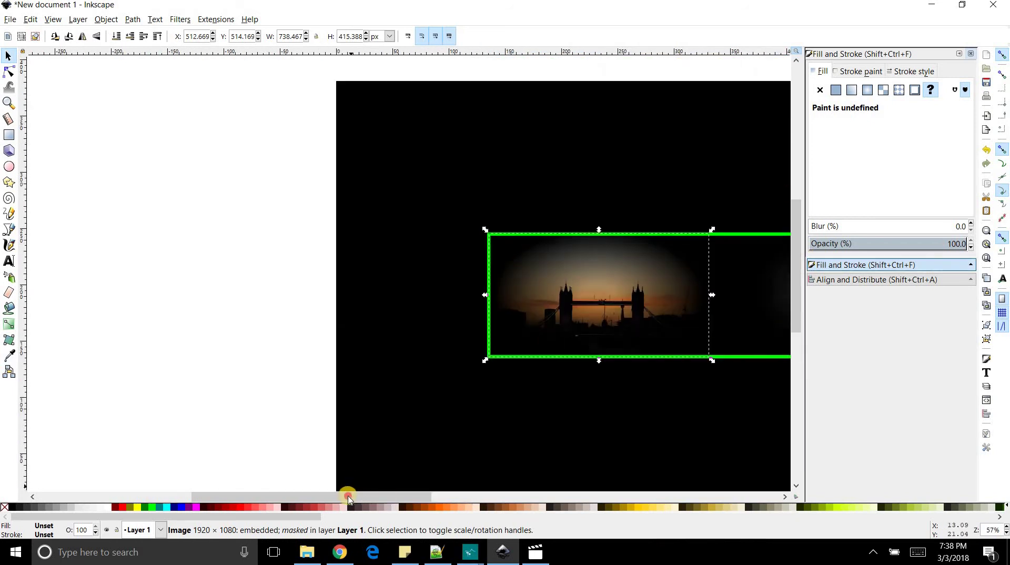
drag(370, 495, 463, 496)
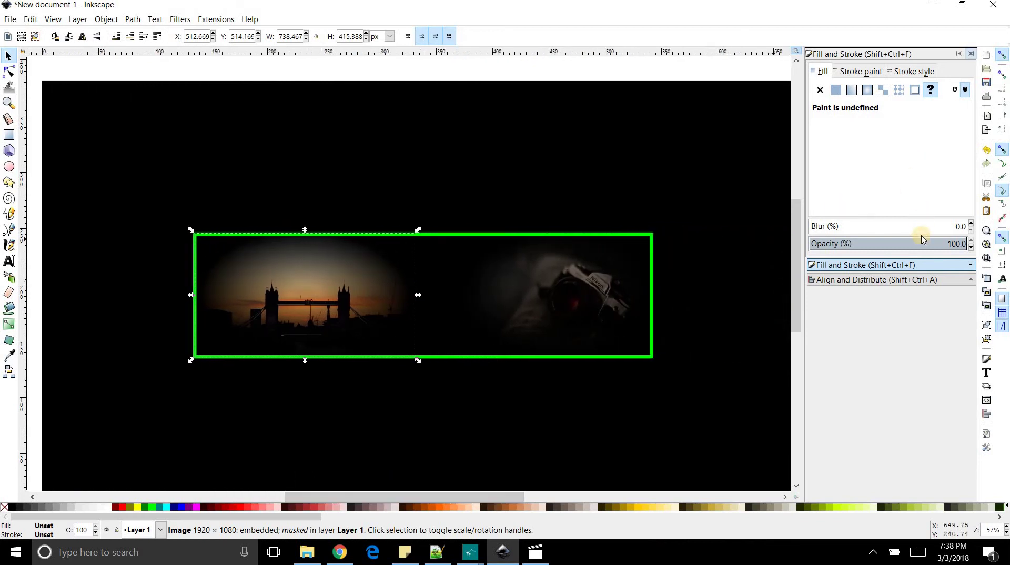
drag(921, 243, 906, 242)
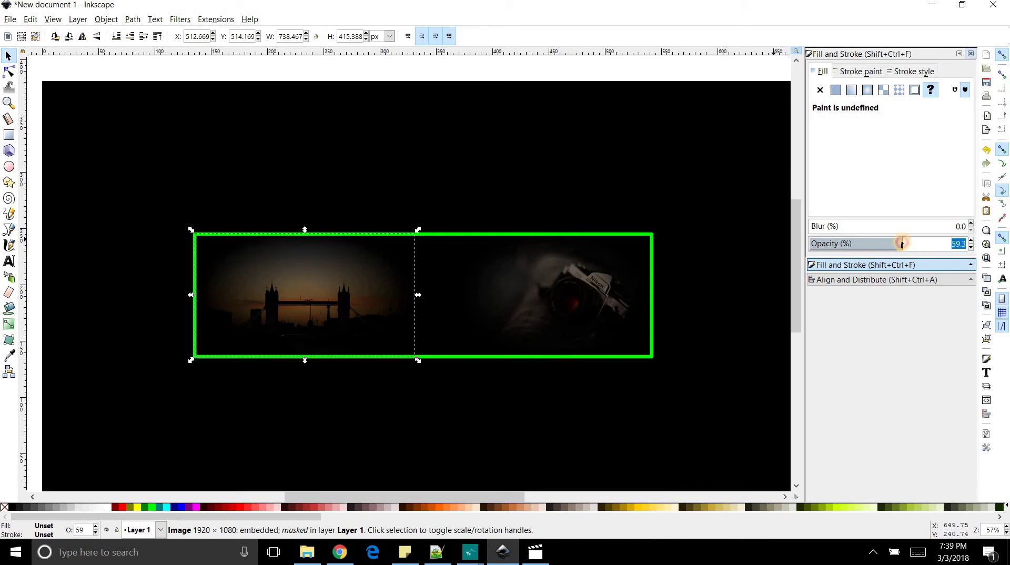
drag(902, 243, 901, 244)
click(721, 251)
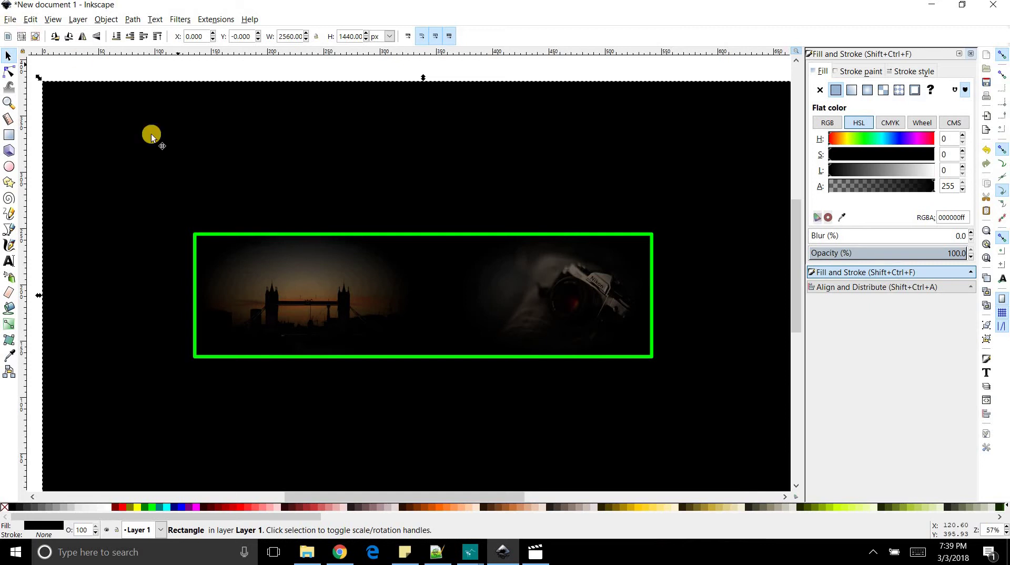
Step: Import image3.jpg and scale the road photo to 726.472 × 408.640 px below the page
key(minus)
key(minus)
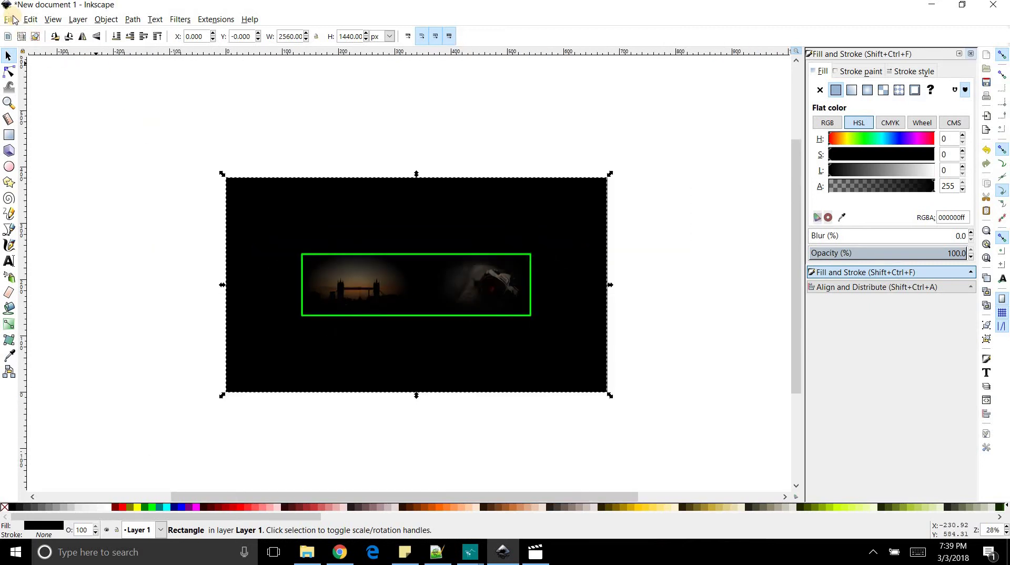
click(12, 20)
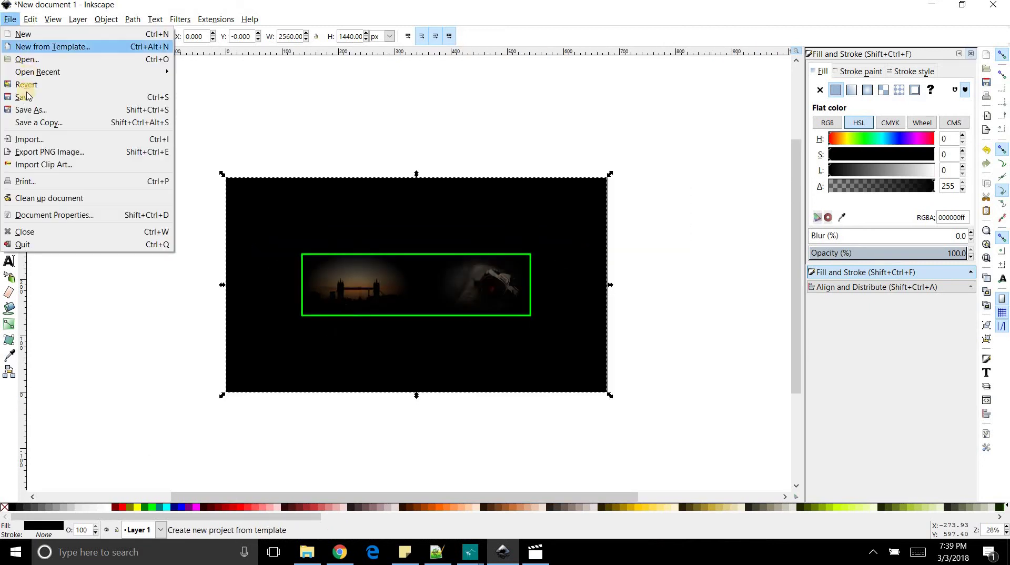
click(24, 141)
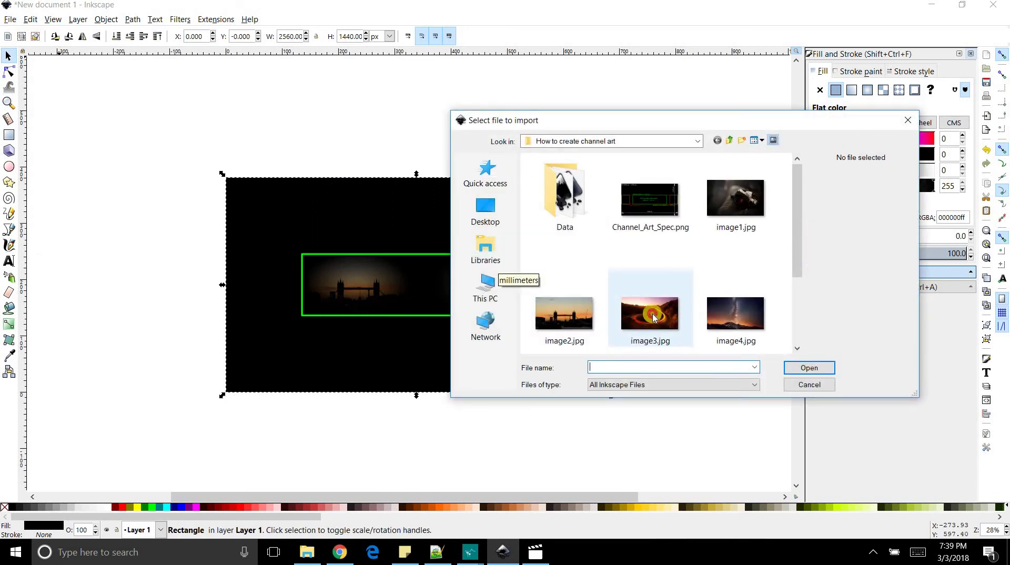
double_click(653, 315)
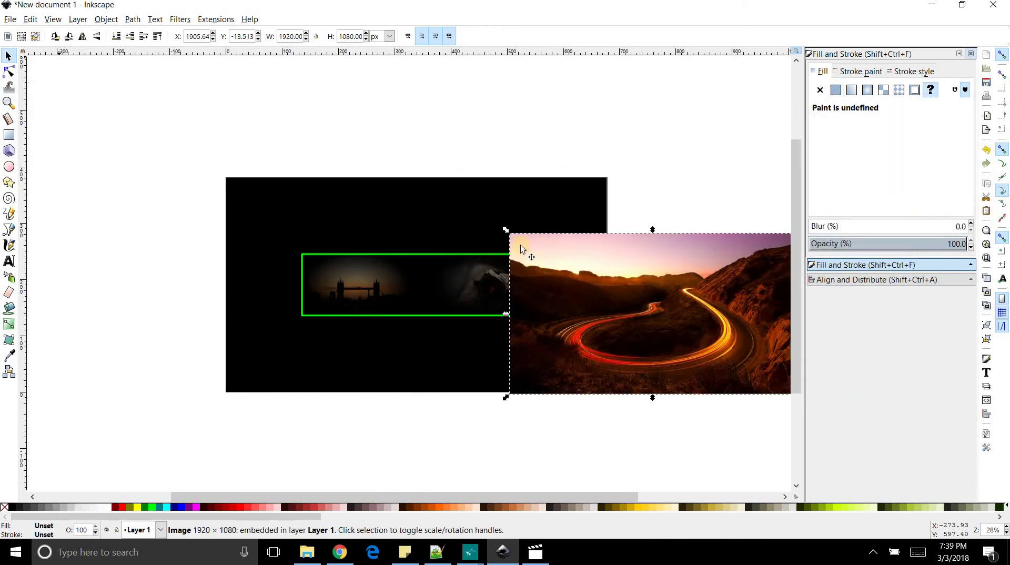
drag(507, 231, 609, 299)
drag(694, 317, 393, 259)
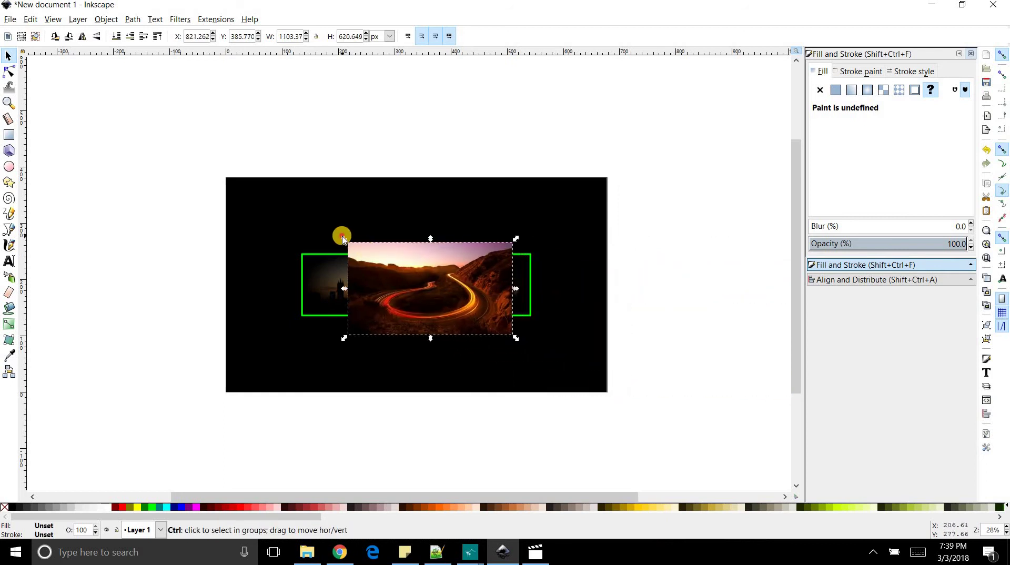
drag(343, 238, 254, 440)
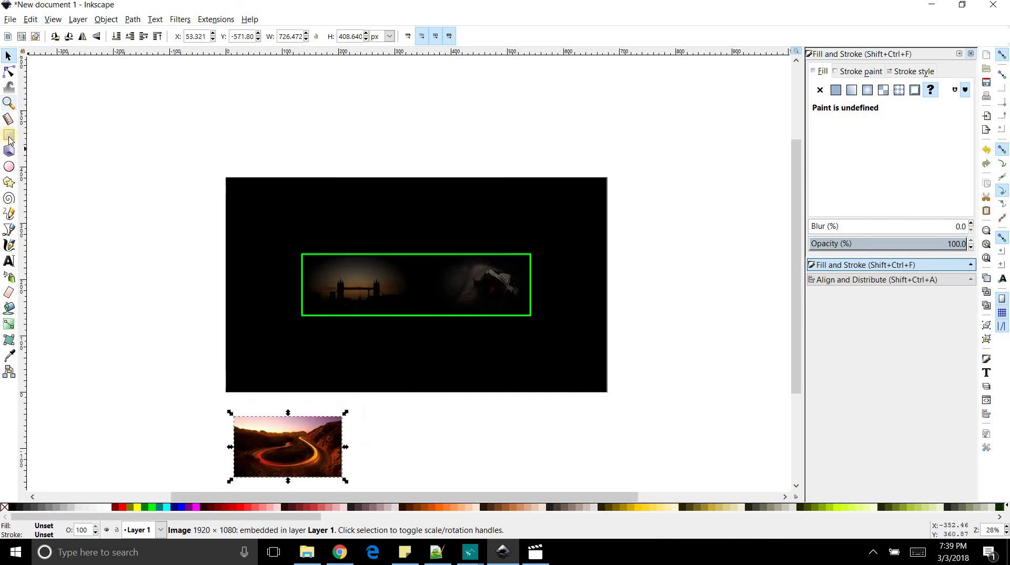
Step: Draw a black rectangle over the road photo and raise its opacity to 84%
click(9, 136)
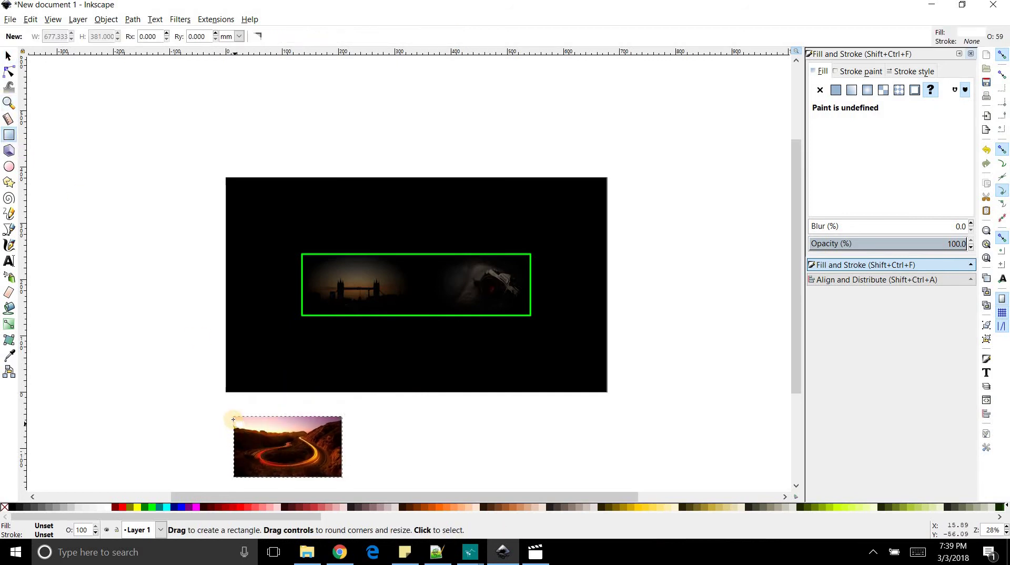
drag(233, 419, 342, 478)
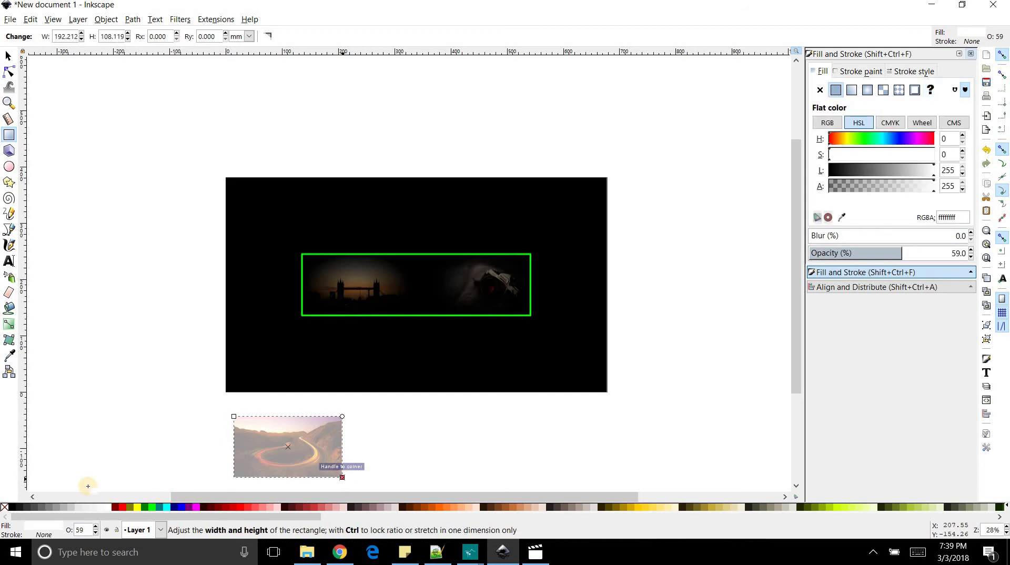
click(10, 507)
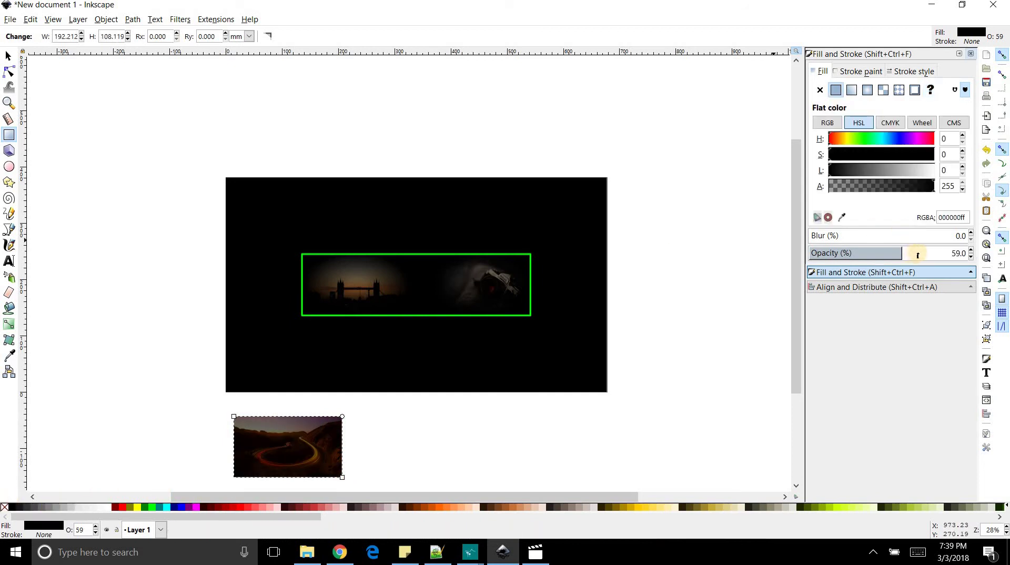
drag(925, 253, 940, 251)
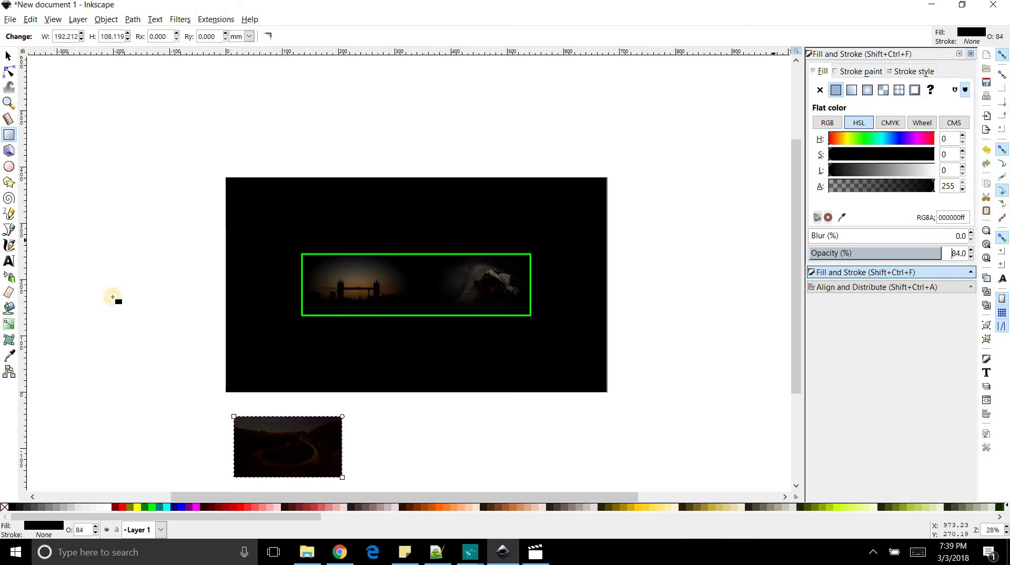
Step: Give the rectangle a radial gradient with a black outer stop and white centre
click(9, 324)
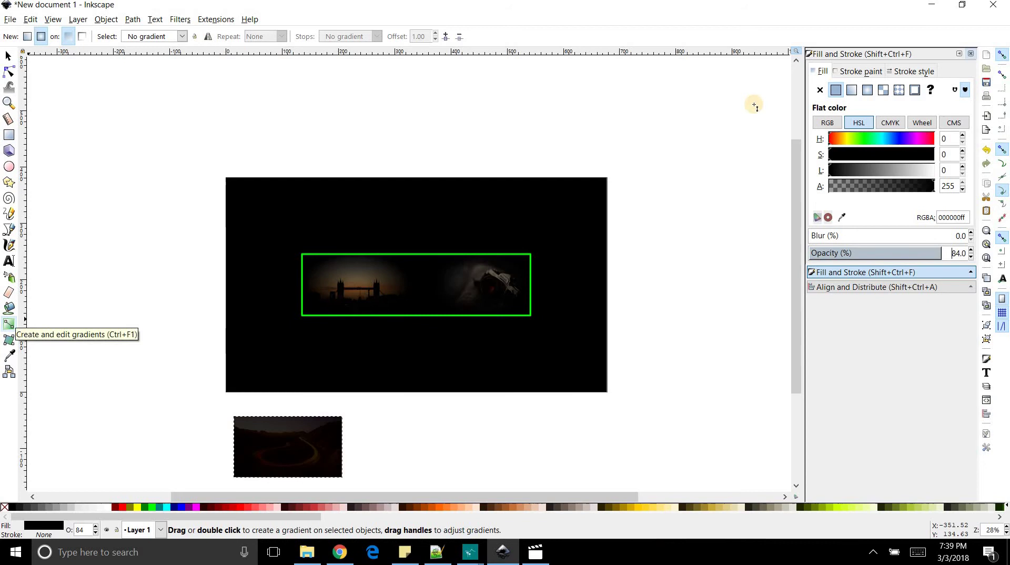
click(868, 91)
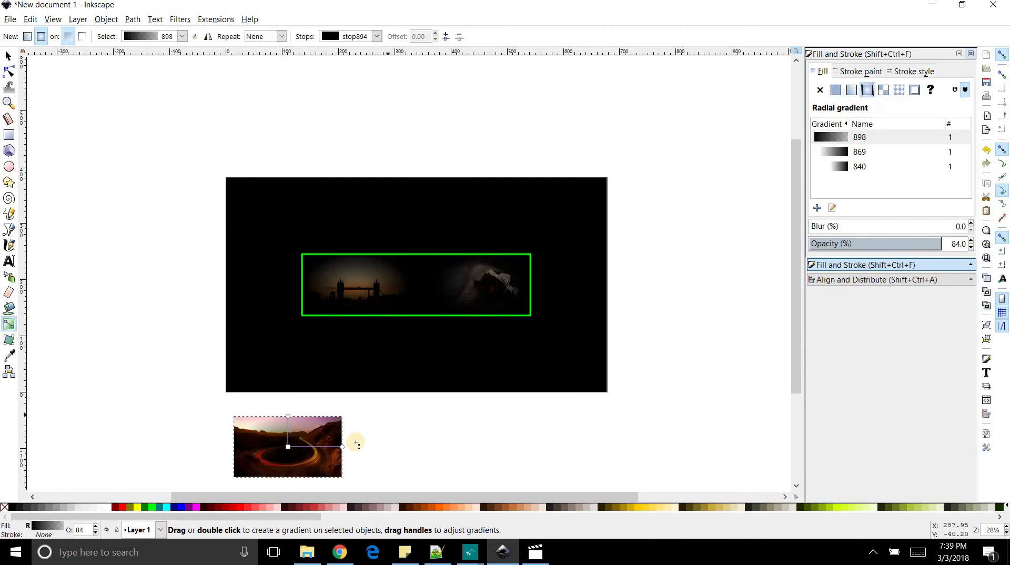
click(342, 447)
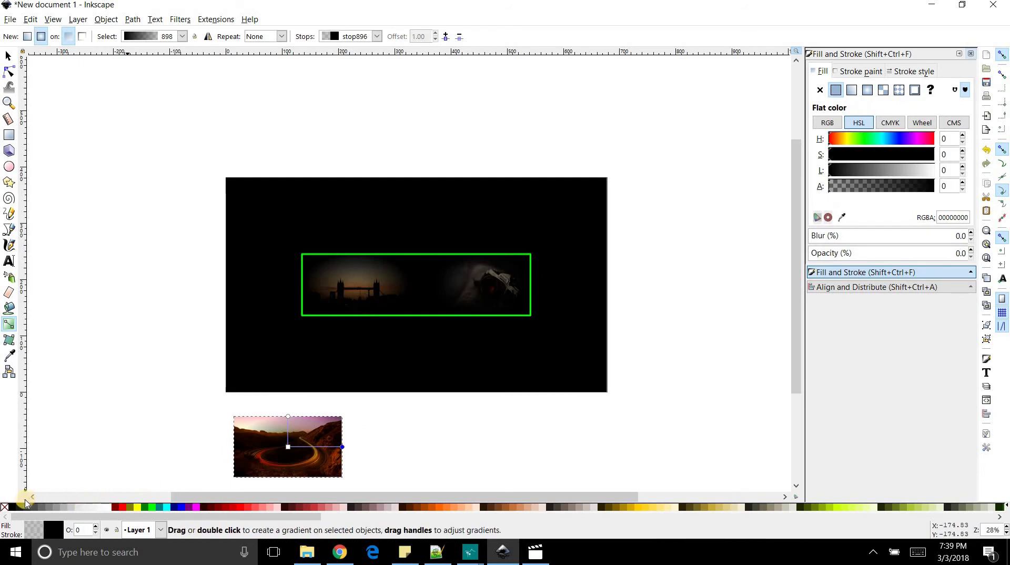
click(13, 507)
click(287, 447)
click(108, 507)
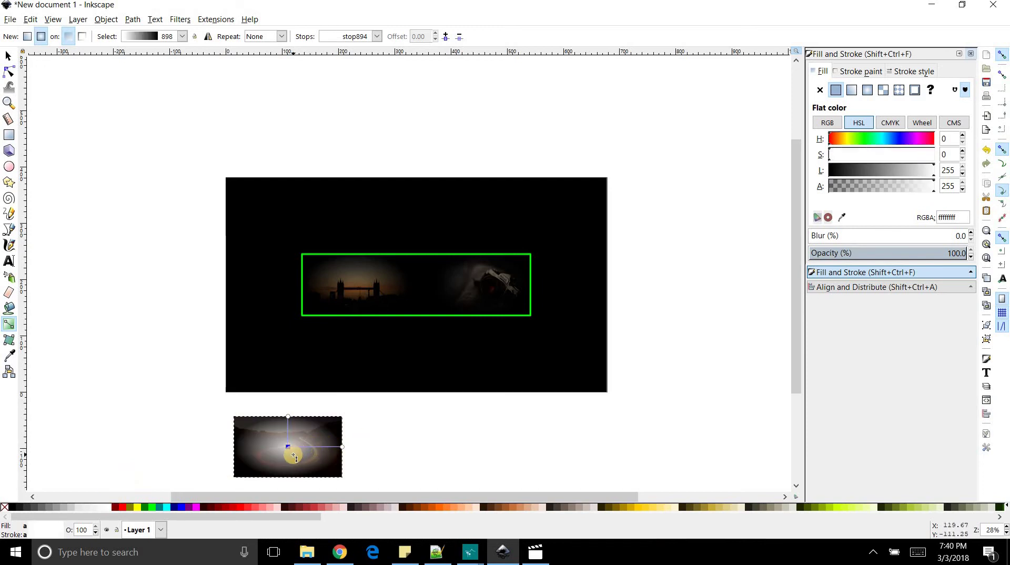
Step: Move the glow's centre down onto the road curve and narrow it horizontally
key(plus)
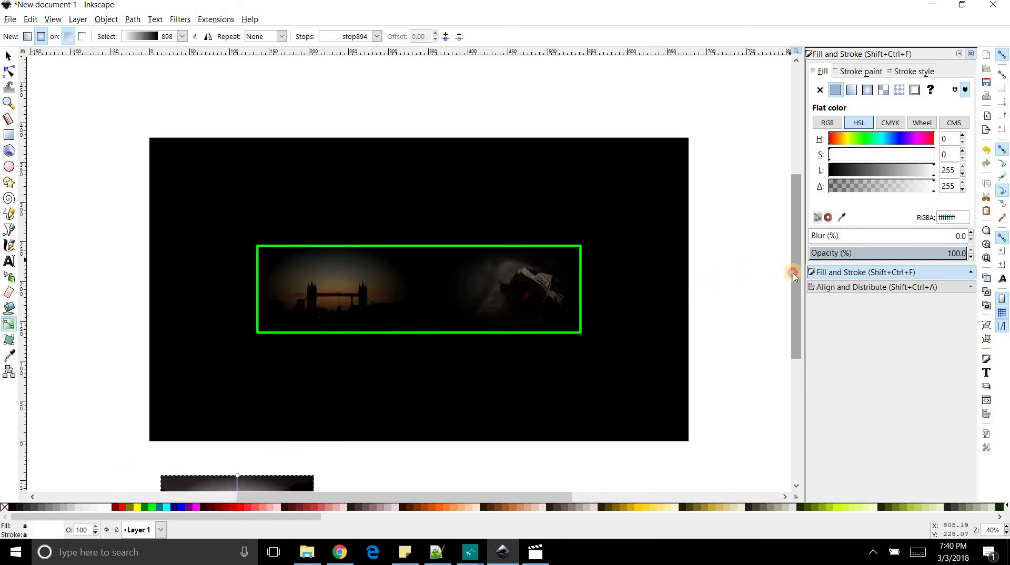
drag(795, 293, 137, 388)
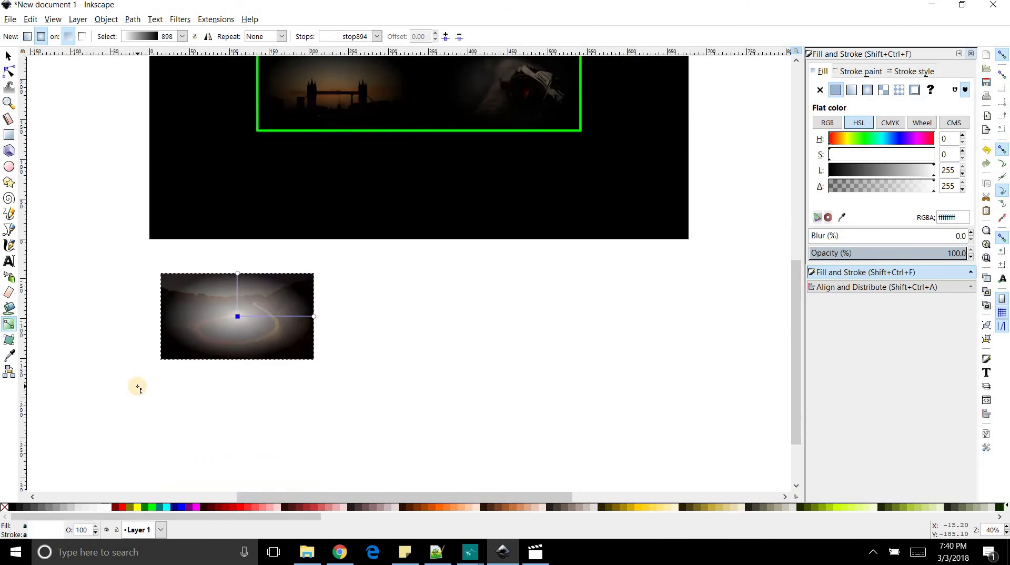
key(plus)
key(plus)
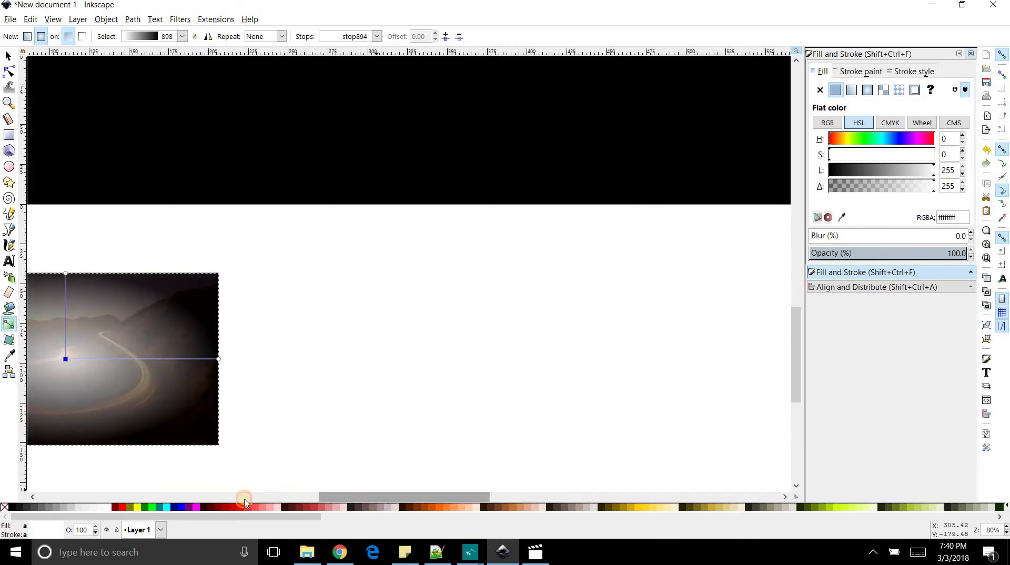
click(240, 496)
drag(263, 500, 329, 502)
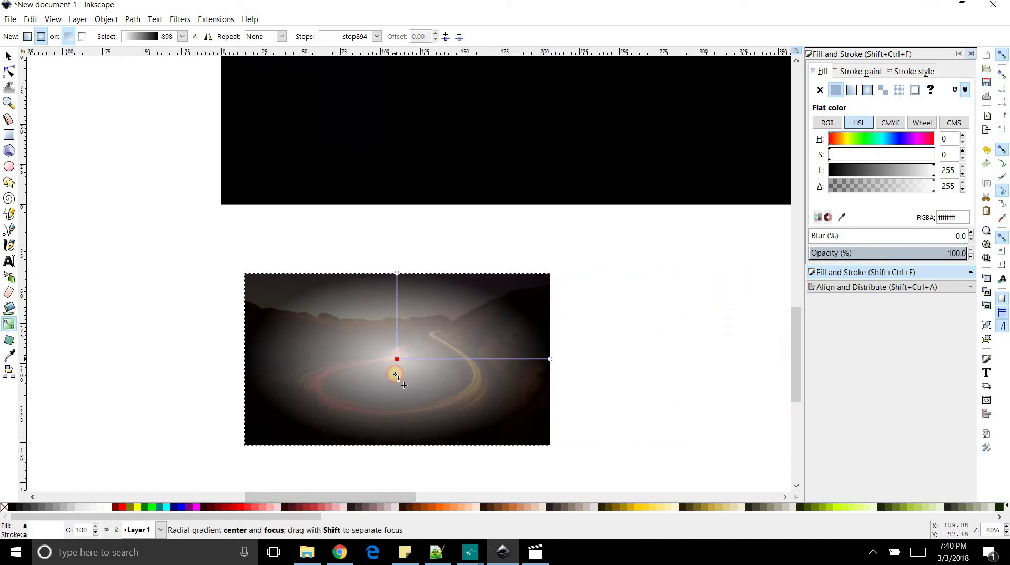
drag(397, 359, 396, 379)
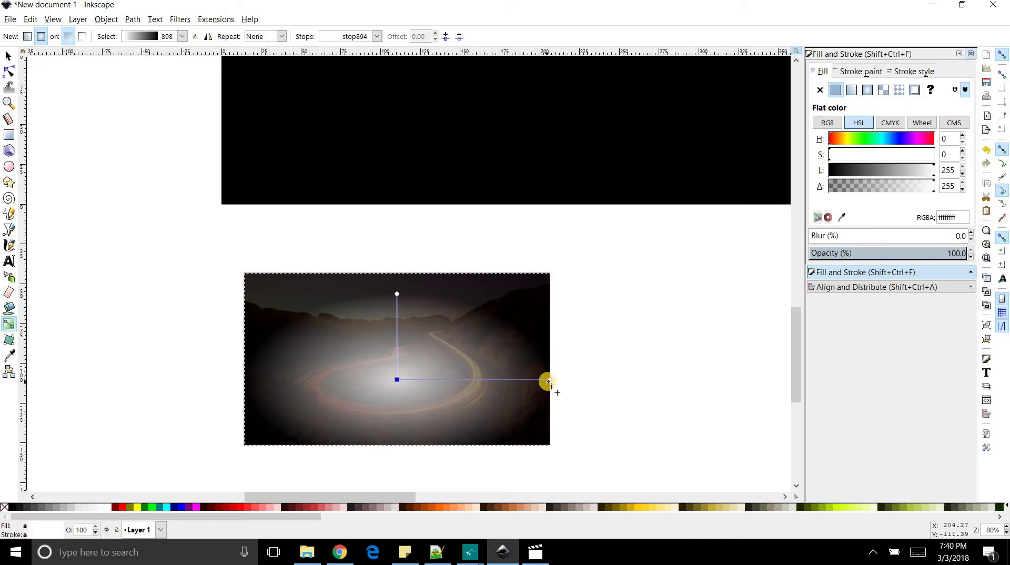
drag(548, 382, 526, 382)
click(527, 383)
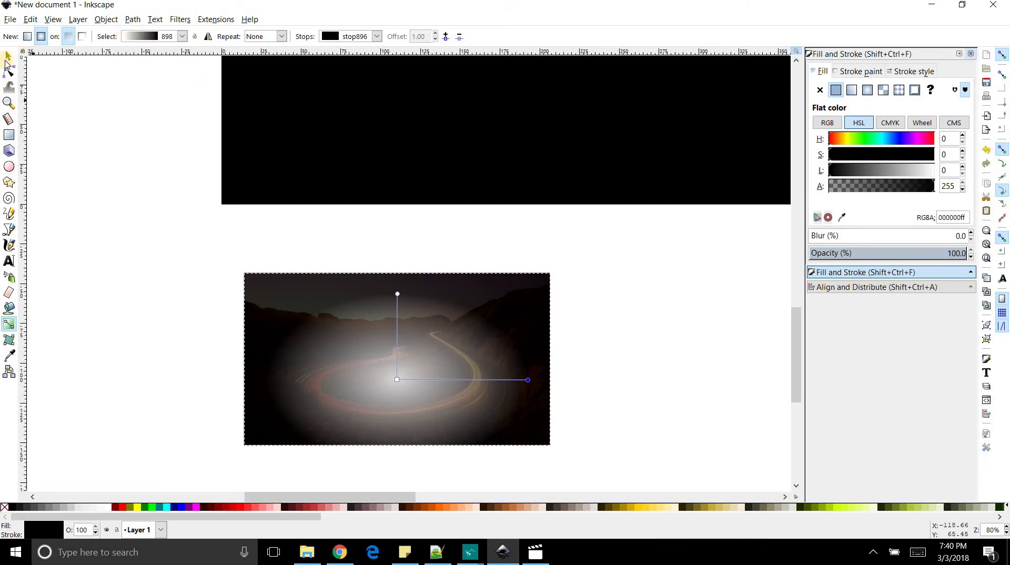
Step: Mask the road photo with the gradient rectangle
click(7, 56)
drag(216, 239, 588, 479)
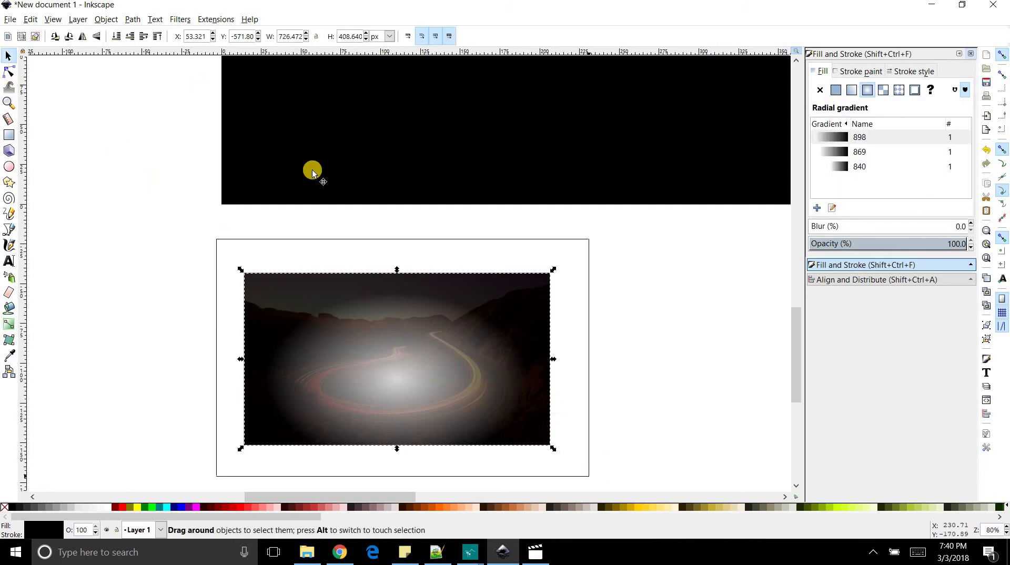
click(116, 22)
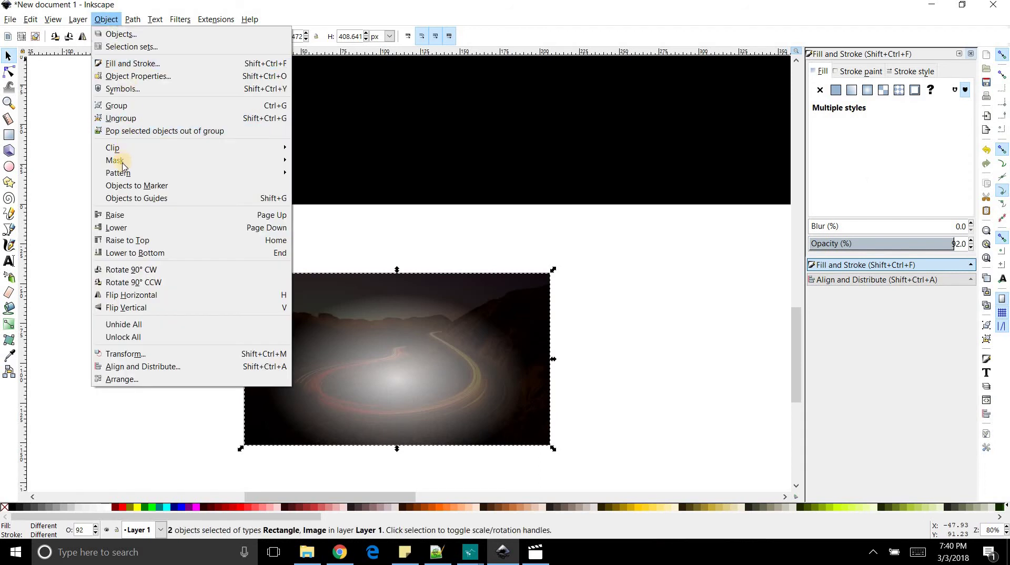
mouse_move(223, 169)
click(310, 163)
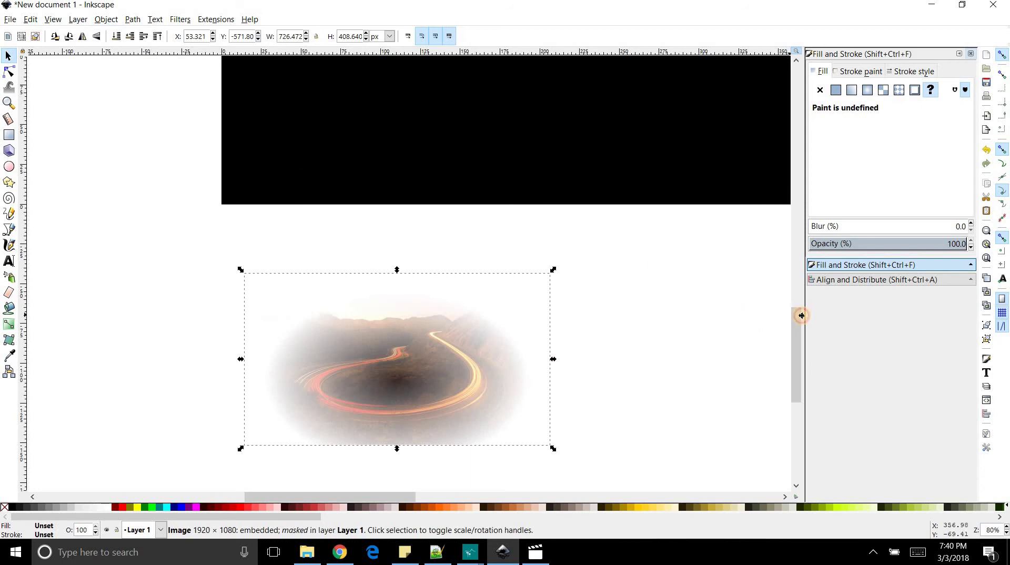
Step: Move the masked road photo into the green frame's centre, between the bridge and camera photos
scroll(799, 325, down, 2)
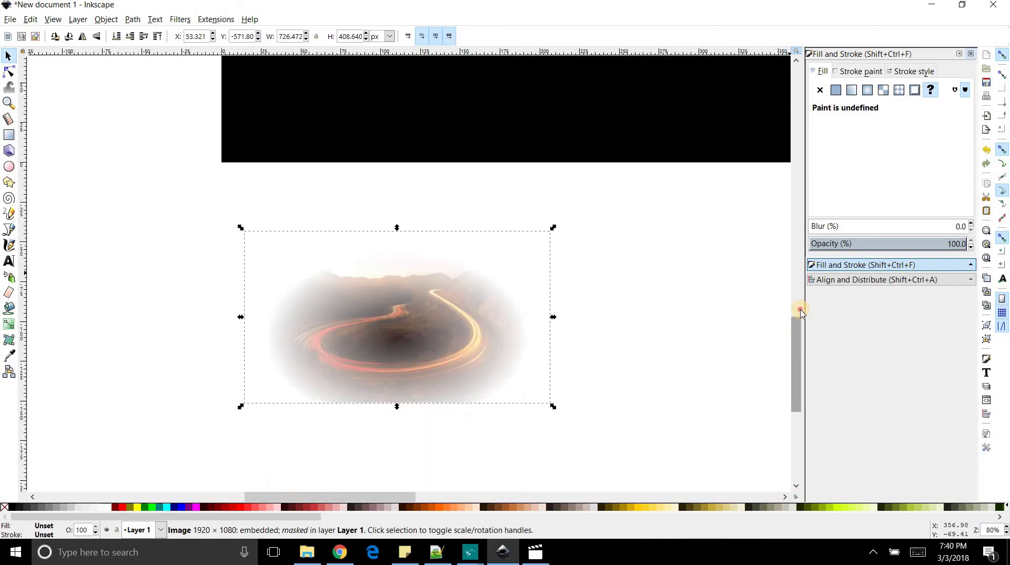
drag(800, 311, 805, 277)
key(minus)
key(minus)
drag(439, 427, 624, 191)
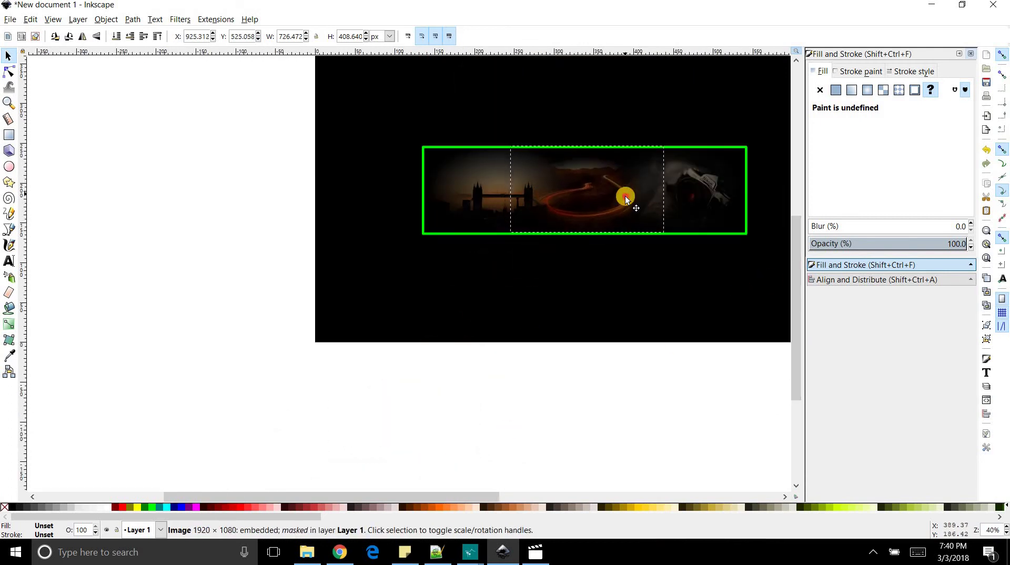
drag(625, 196, 629, 195)
Step: Nudge the light-trail road photo right between the bridge and camera photos, and lower it one level
key(minus)
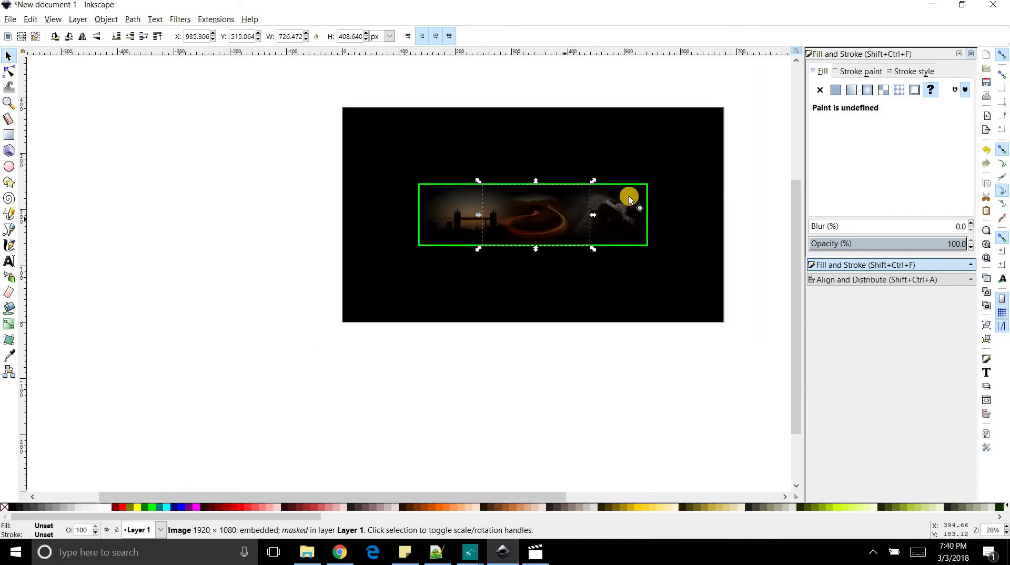
key(plus)
key(plus)
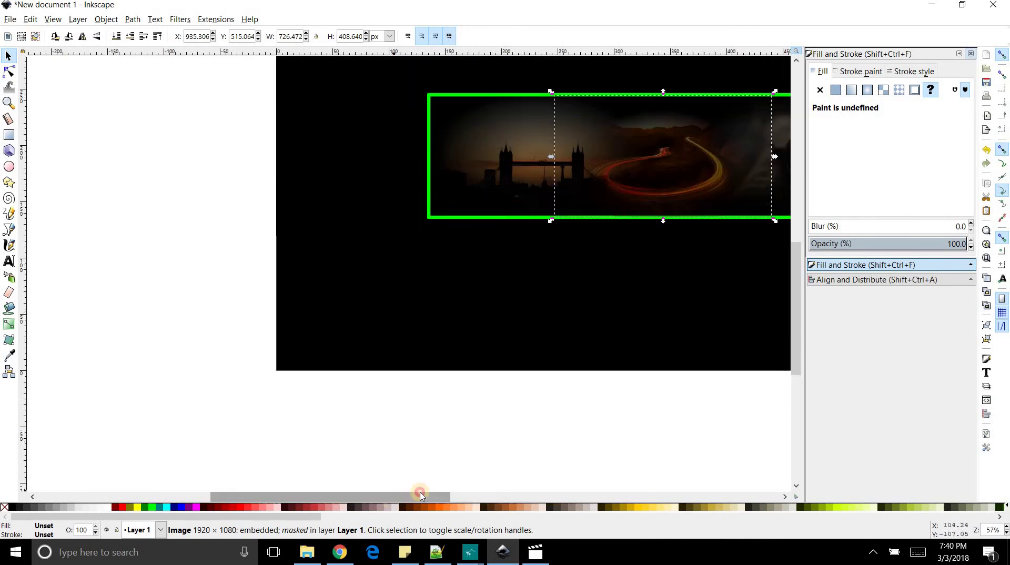
drag(441, 493, 521, 493)
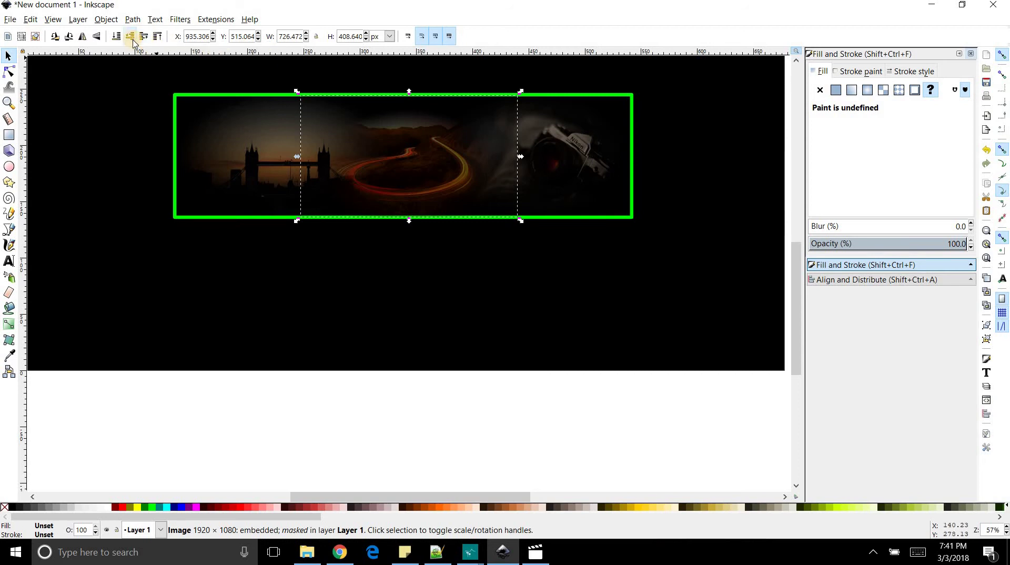
click(132, 39)
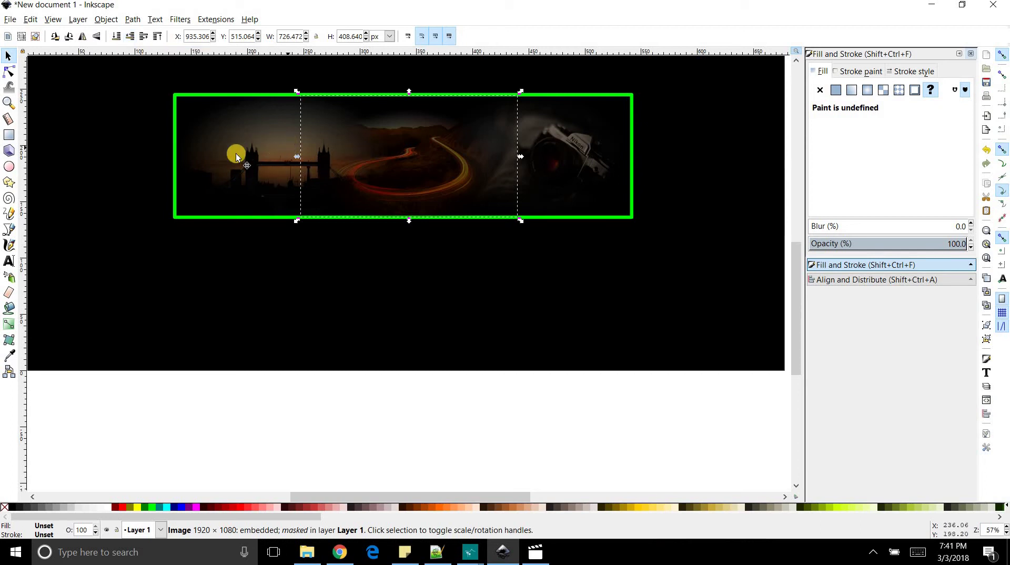
key(minus)
key(minus)
key(minus)
click(597, 245)
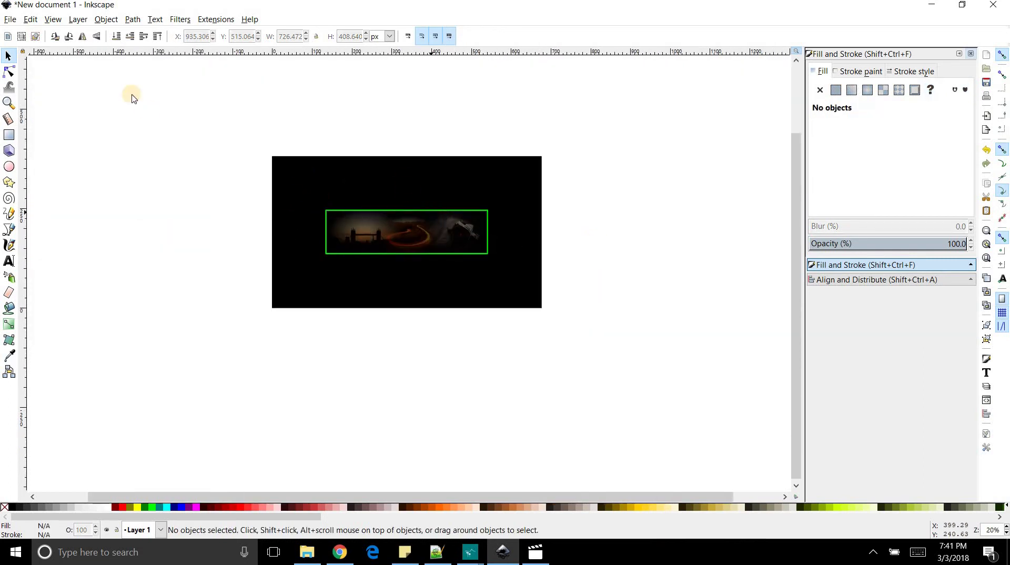
Step: Import image4.jpg, the starry sky photo, and drag it onto the page
click(10, 22)
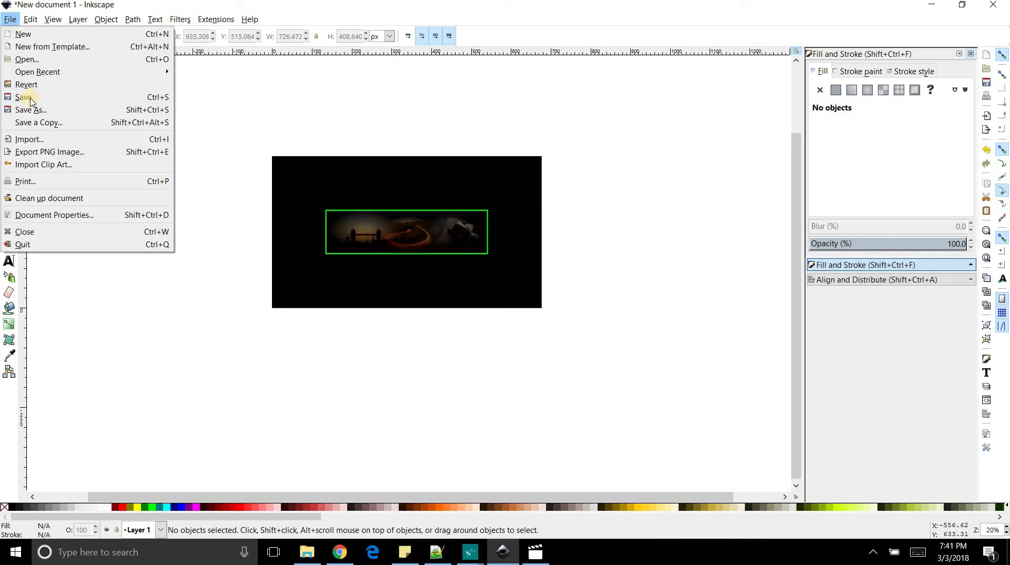
click(31, 140)
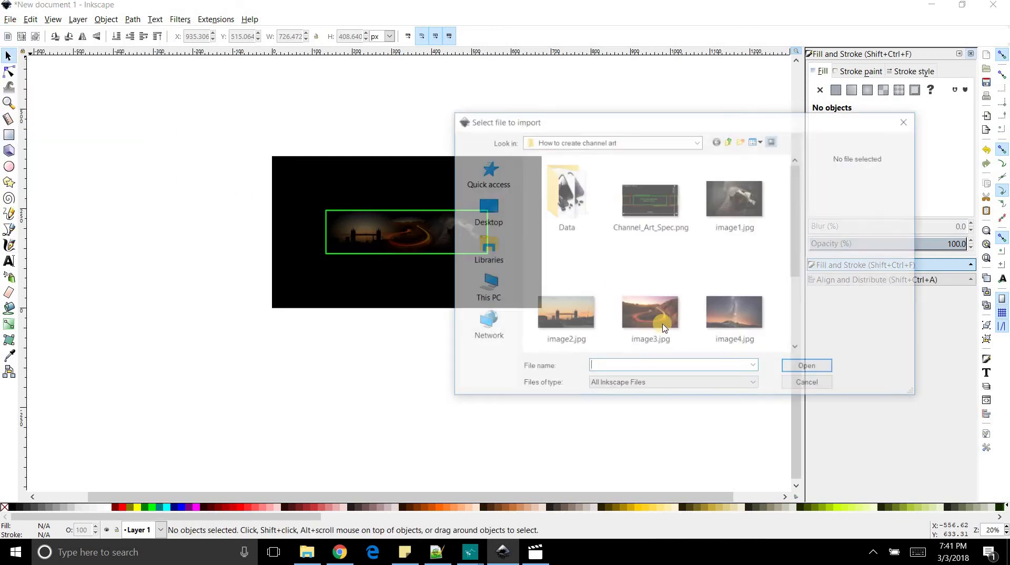
double_click(748, 330)
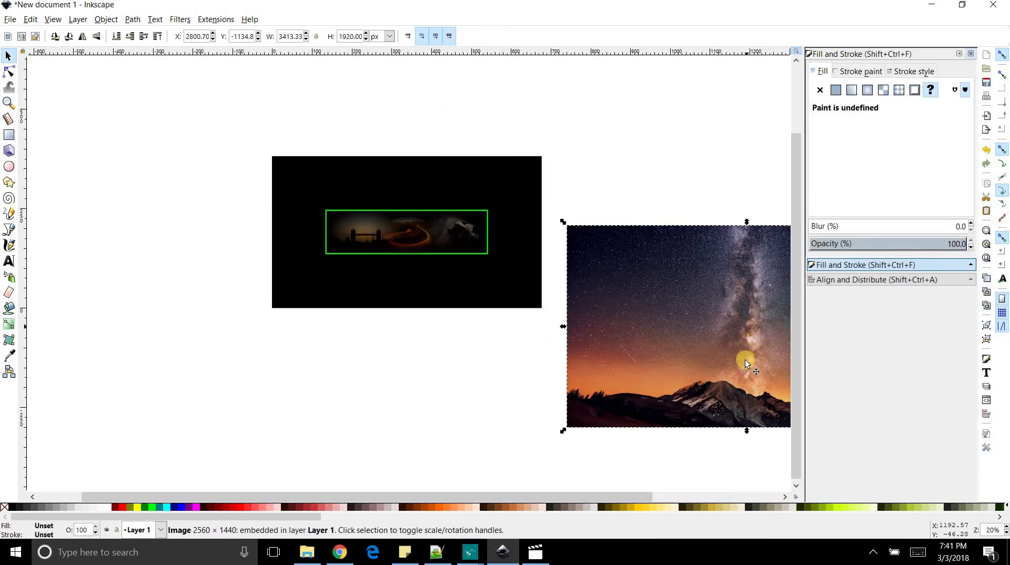
drag(746, 360, 438, 332)
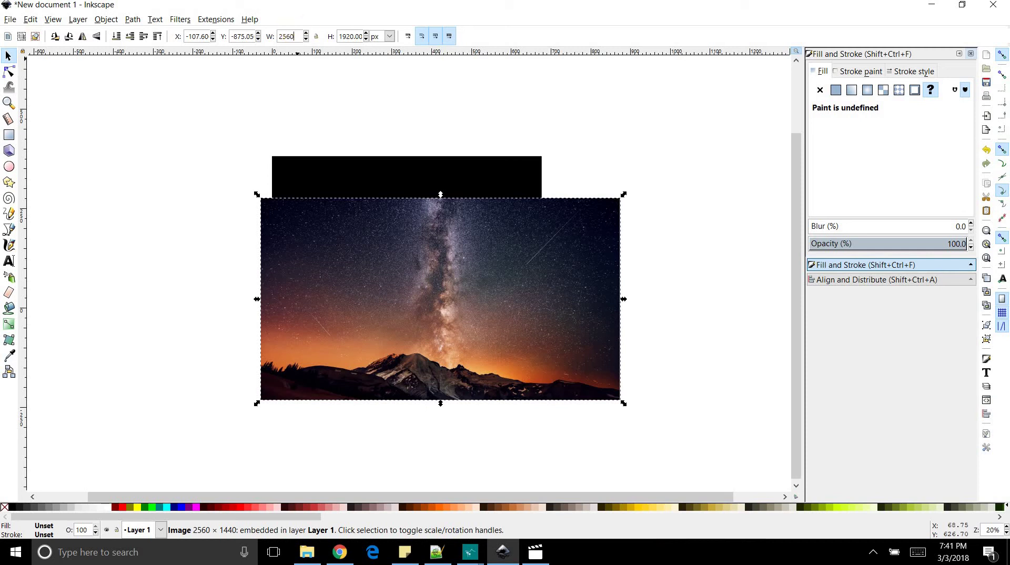
Step: Make the sky photo 1440 px high, snap it to the page corner, and lower it behind all photos
click(352, 35)
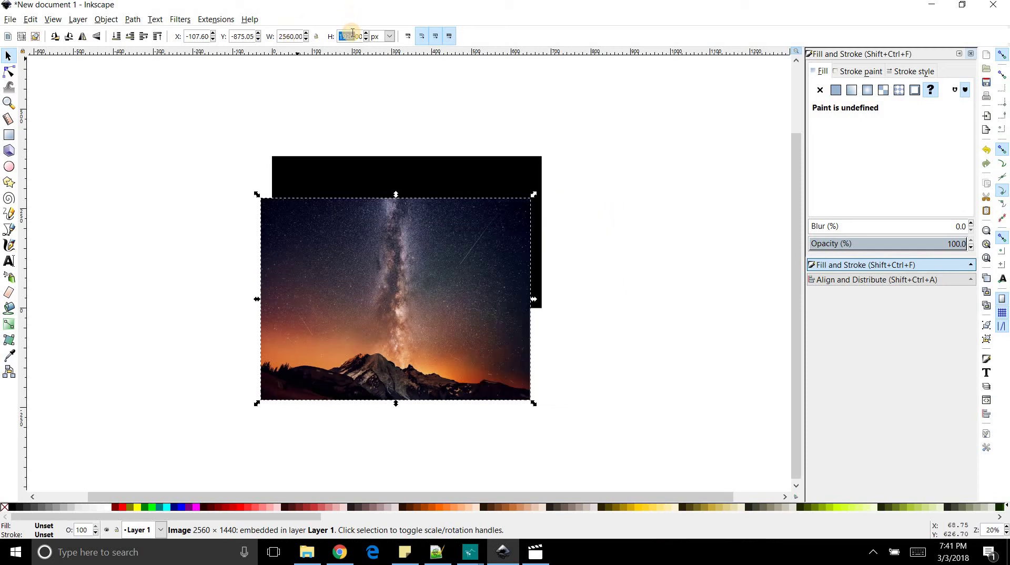
text(1440)
key(Return)
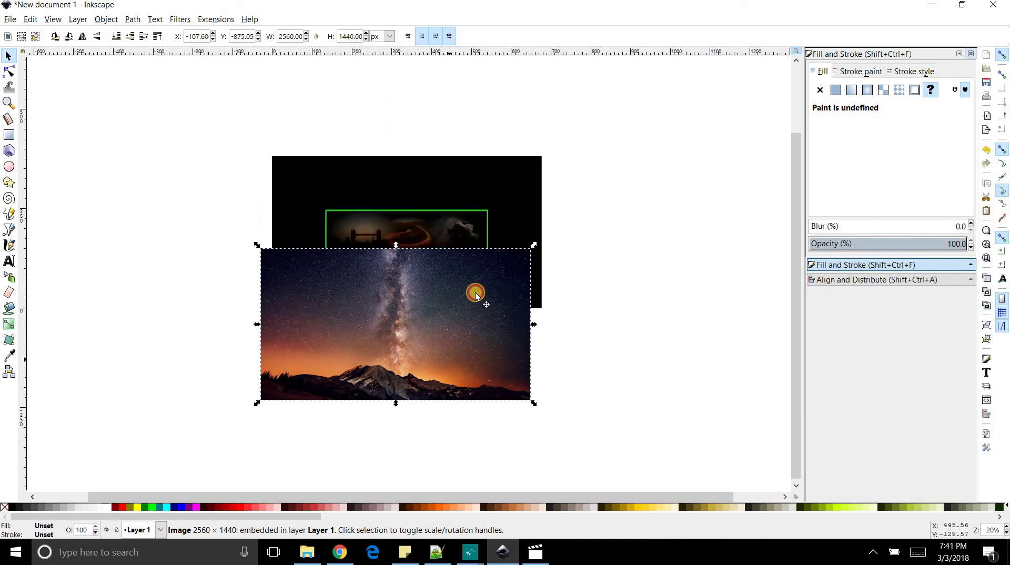
drag(475, 287, 458, 262)
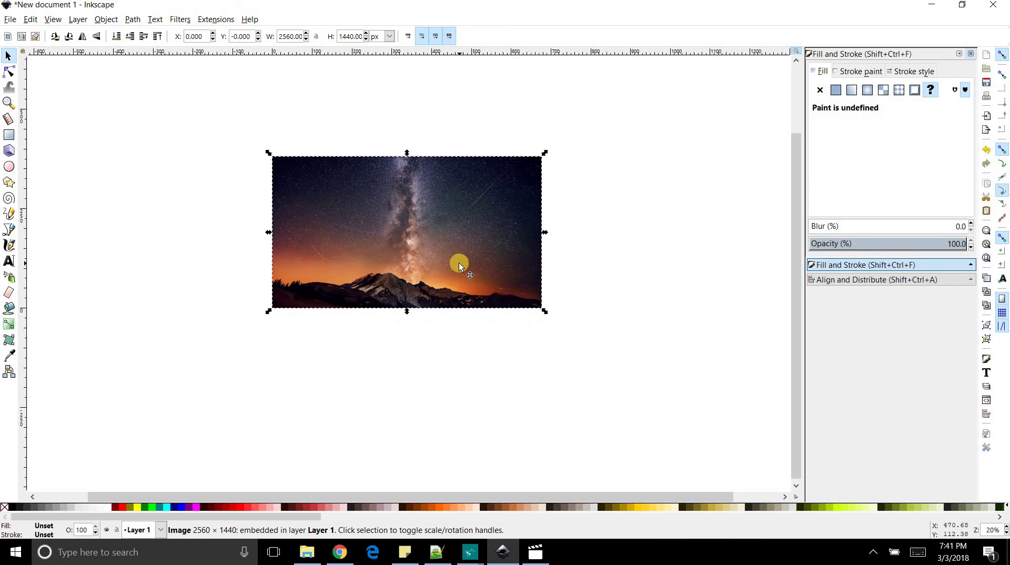
key(plus)
key(plus)
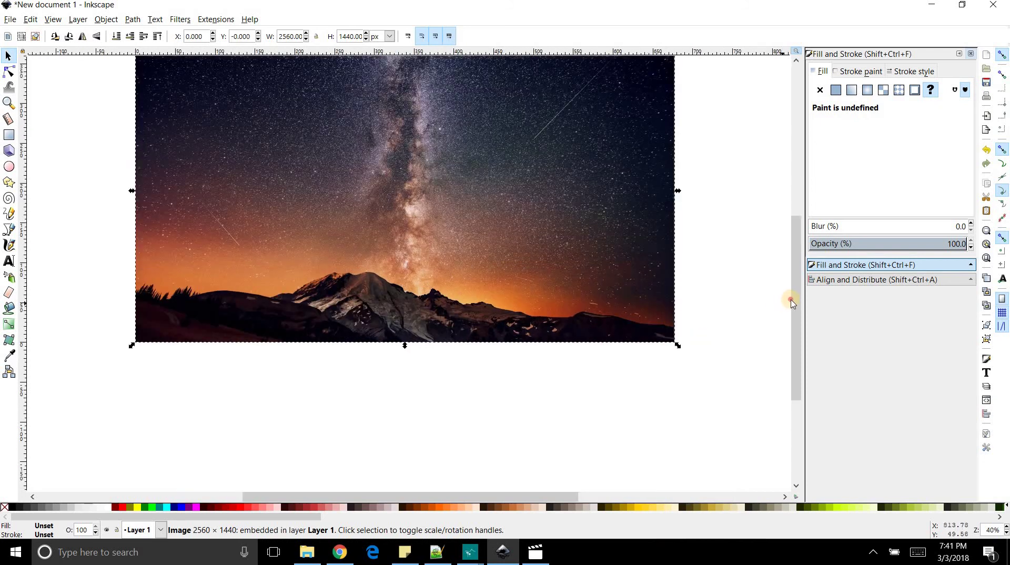
scroll(790, 282, up, 2)
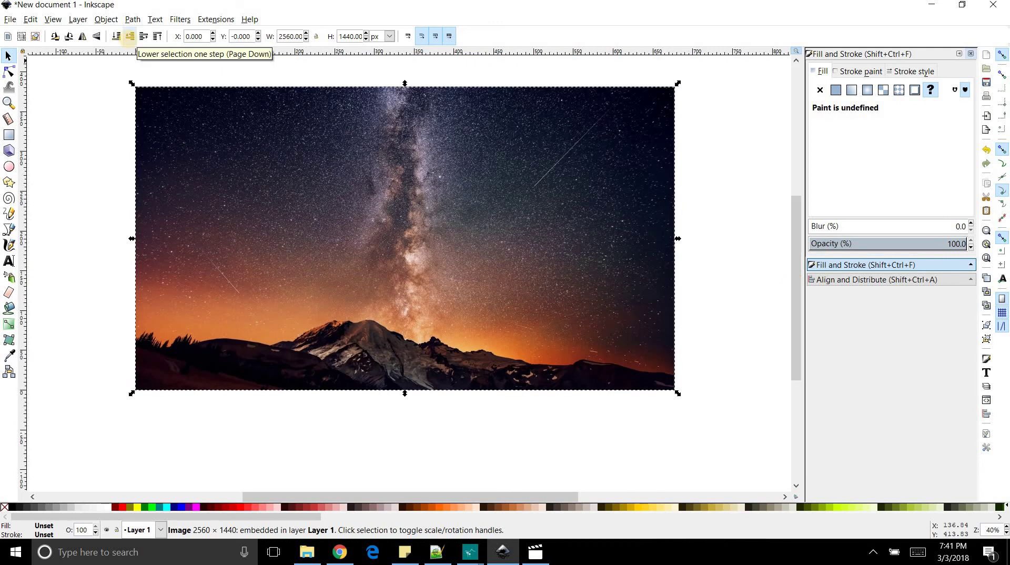
click(129, 38)
click(130, 38)
click(129, 38)
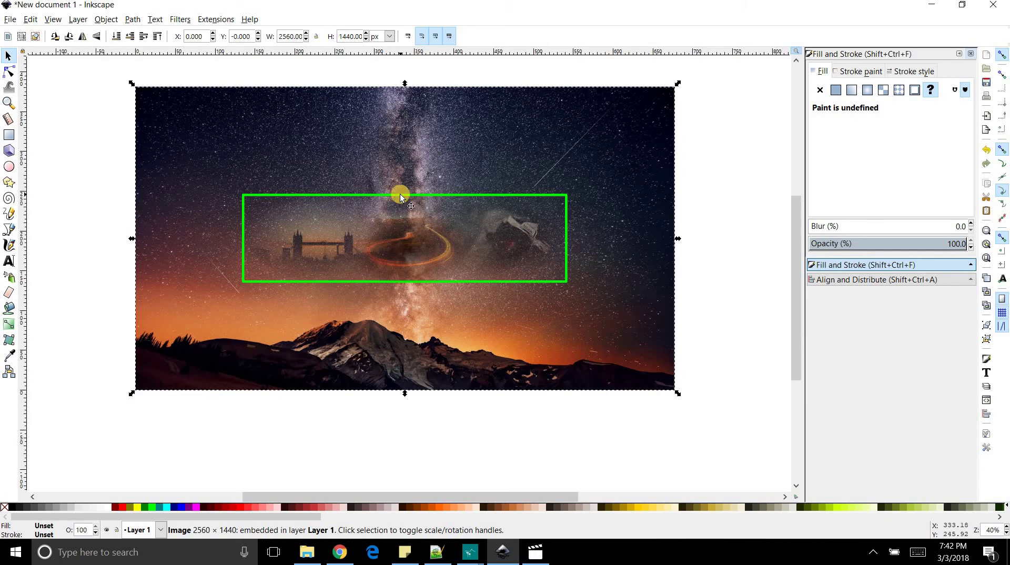
Step: Select the starry background and set its Fill and Stroke opacity to about 47
click(490, 139)
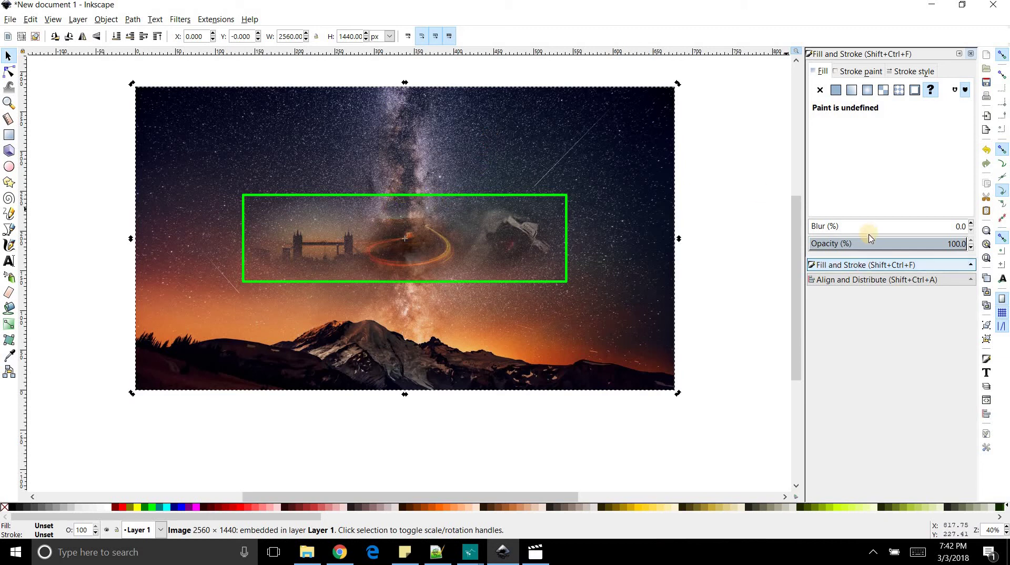
drag(872, 271, 873, 240)
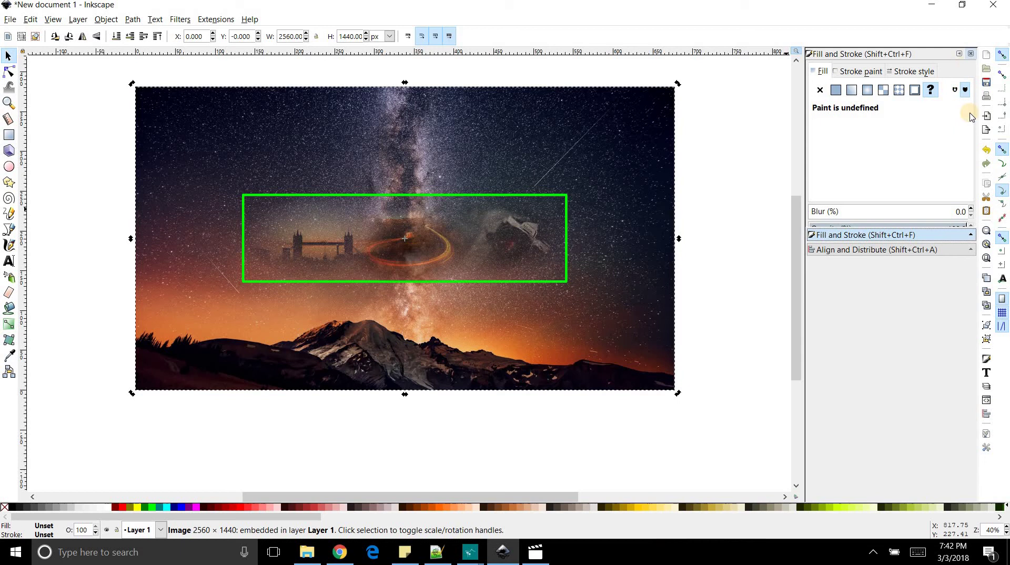
click(915, 227)
drag(910, 235, 899, 246)
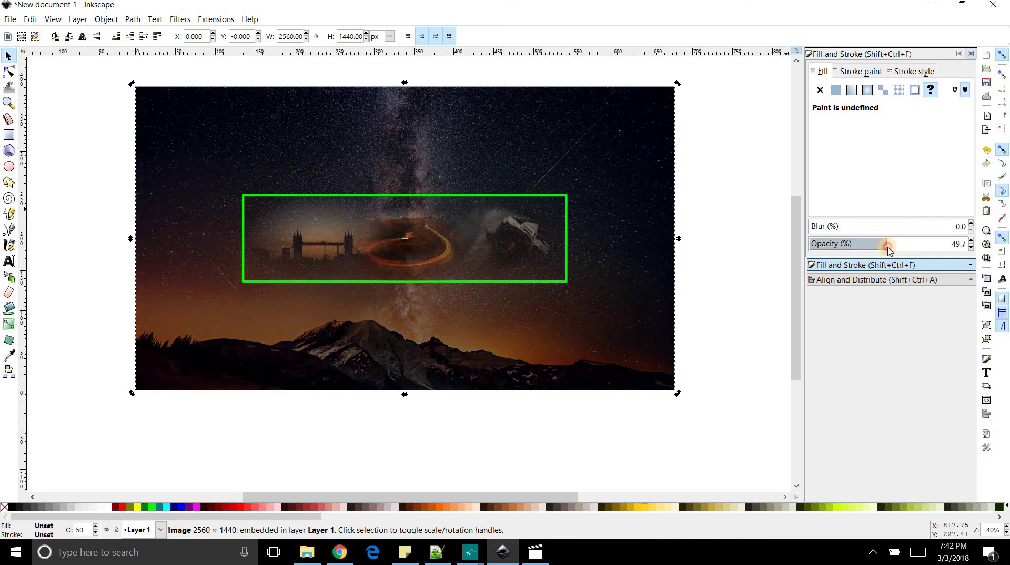
drag(873, 246, 883, 248)
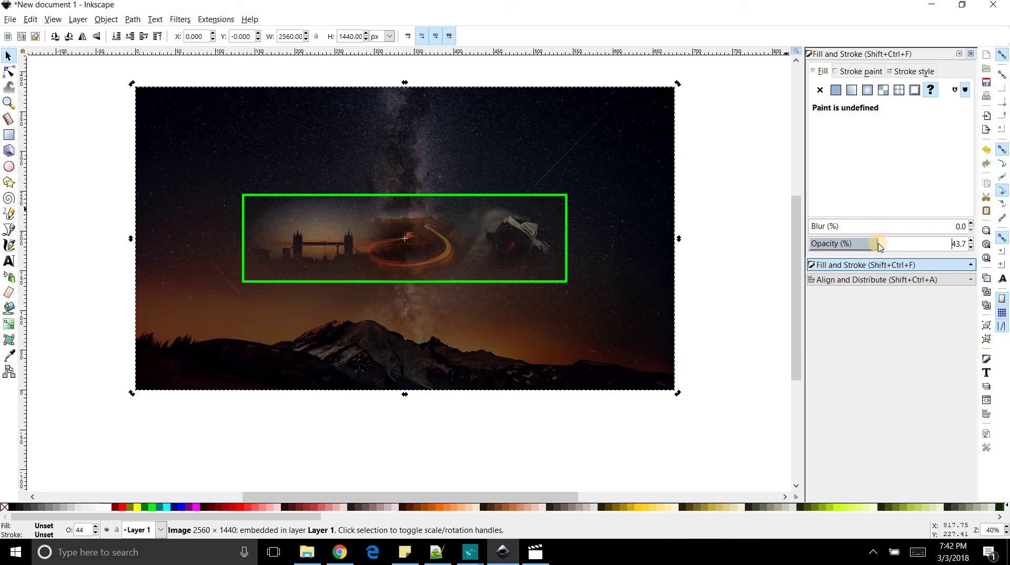
drag(876, 244, 871, 243)
drag(880, 243, 882, 244)
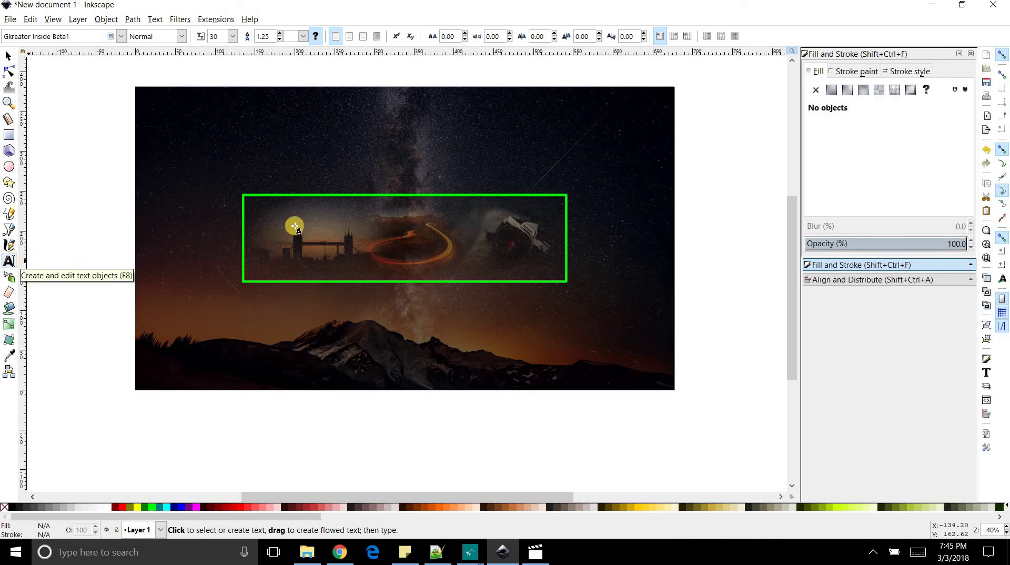
Step: Type the 'Dream photography' title text above the blended photos
click(375, 213)
text(Th)
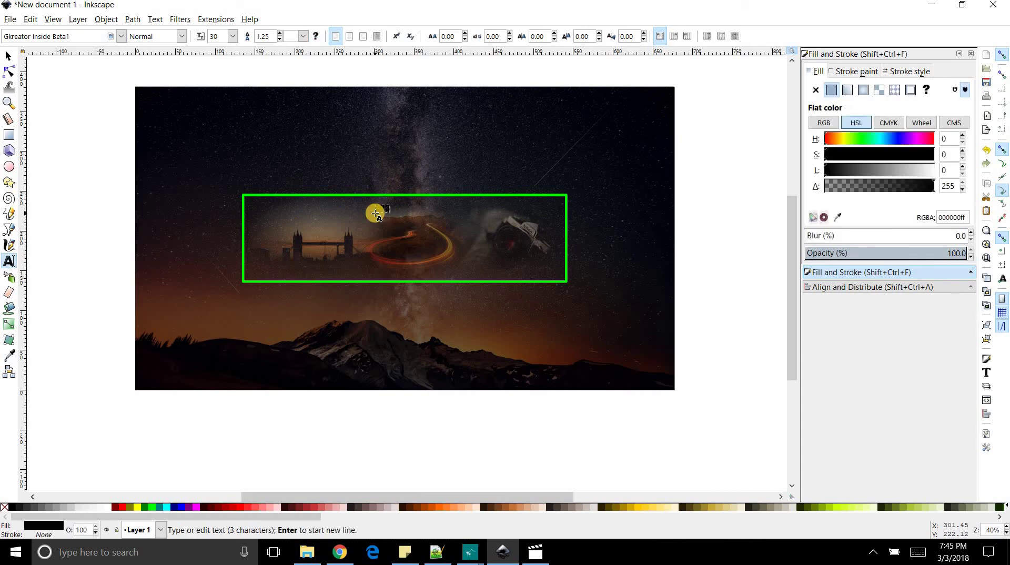
key(BackSpace)
key(BackSpace)
text(Th)
text(eam Photo)
text(y)
Step: Apply the Viner Hand ITC font to the title and make it white
click(155, 20)
click(158, 32)
drag(882, 109, 880, 148)
click(878, 97)
click(878, 98)
click(878, 98)
click(878, 98)
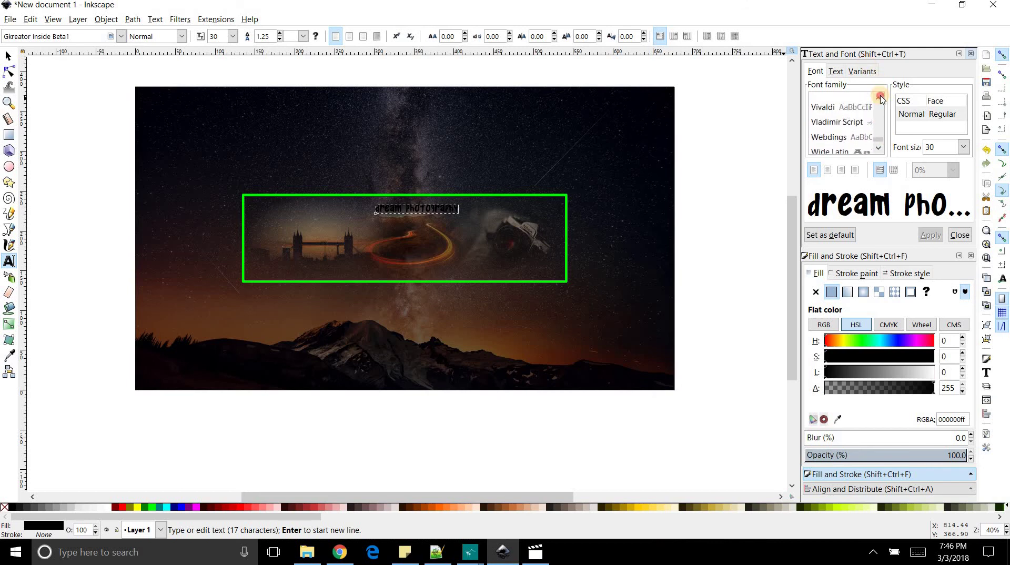
click(878, 97)
click(850, 105)
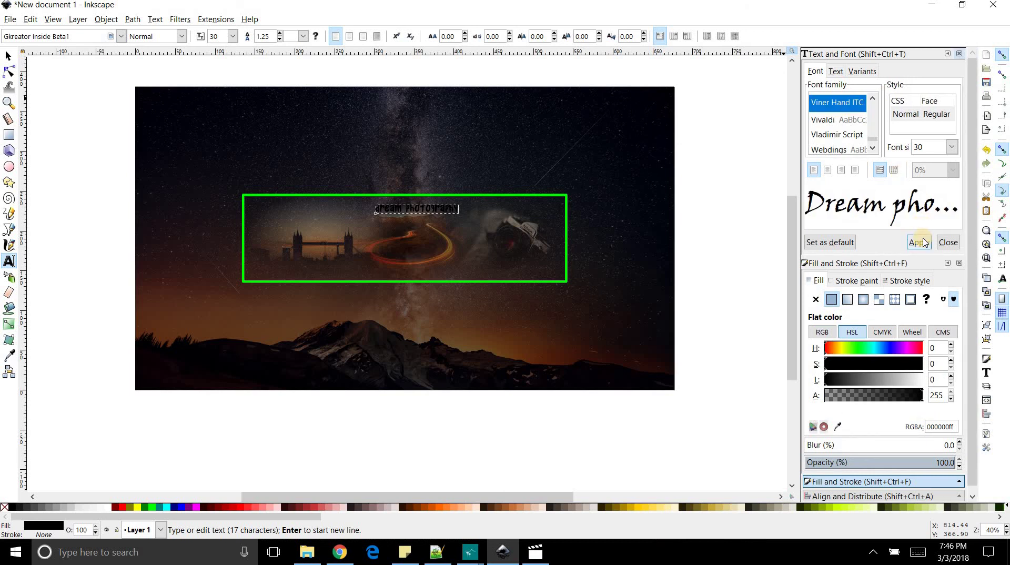
click(923, 241)
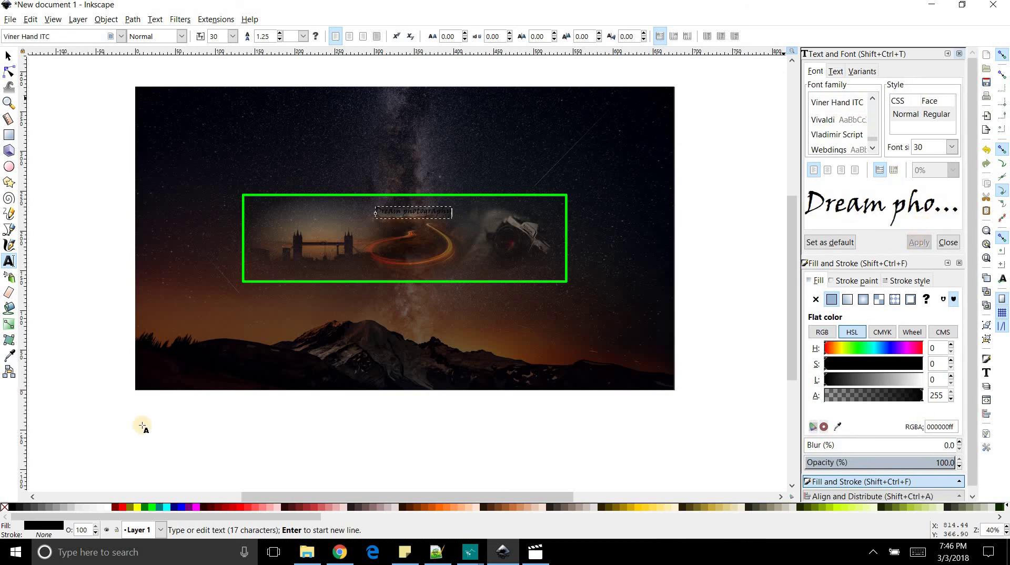
click(108, 508)
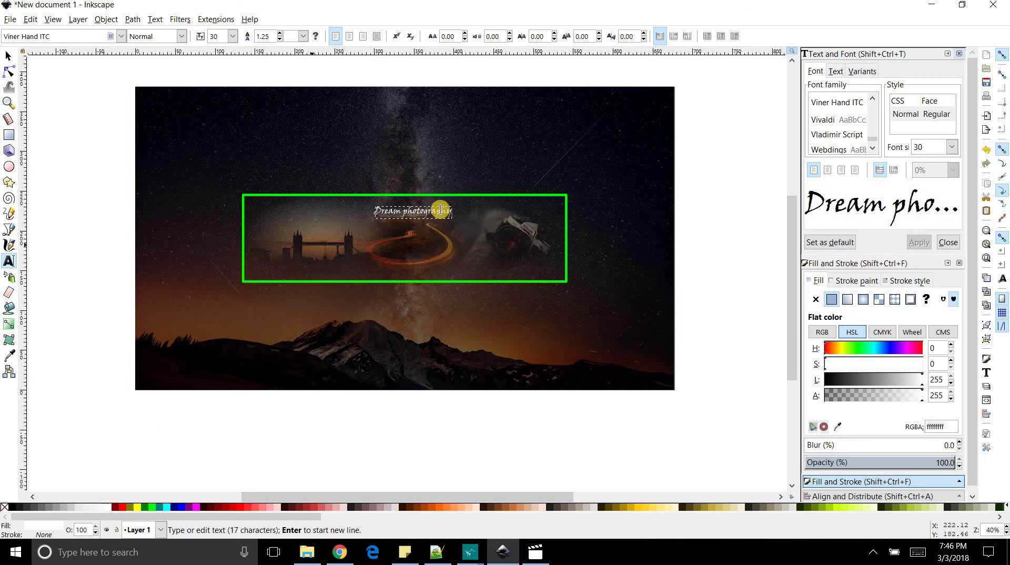
ctrl+scroll(440, 210, up, 2)
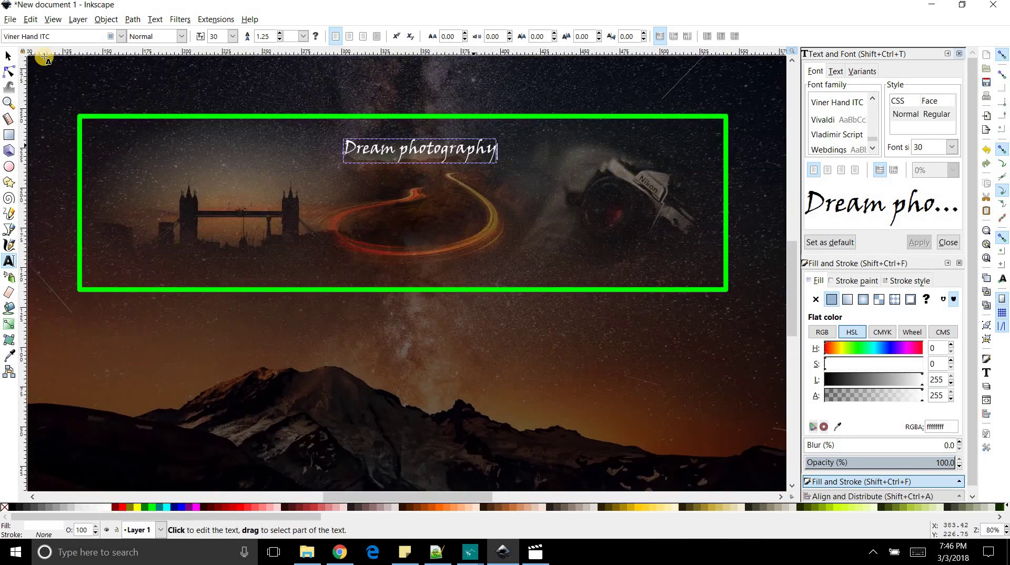
Step: Enlarge the Dream photography title by dragging its corner handle
click(7, 55)
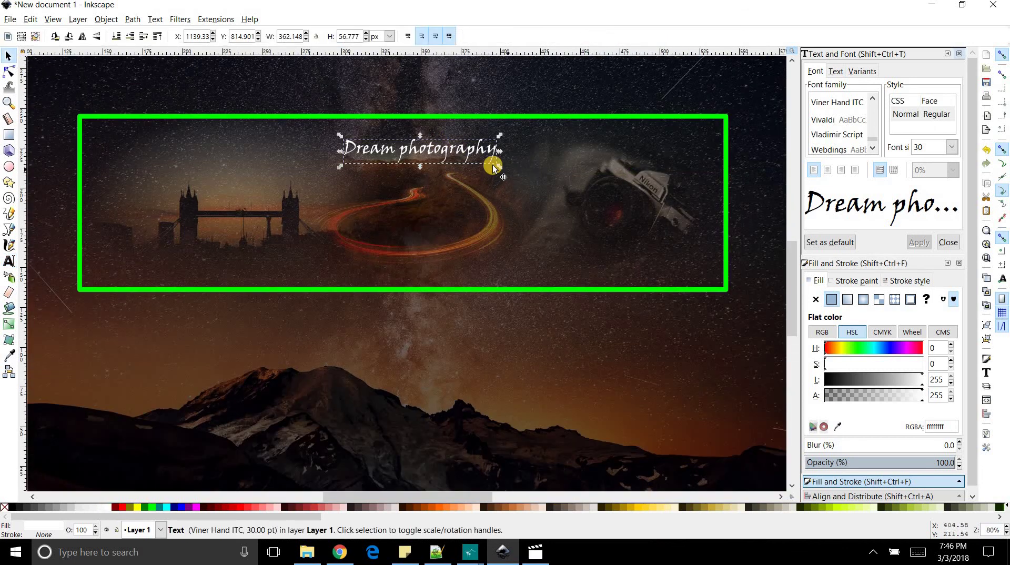
drag(506, 171, 566, 208)
drag(431, 158, 434, 185)
Step: Duplicate the title and retype the copy as 'Tutorials every Tuesday'
key(ctrl+d)
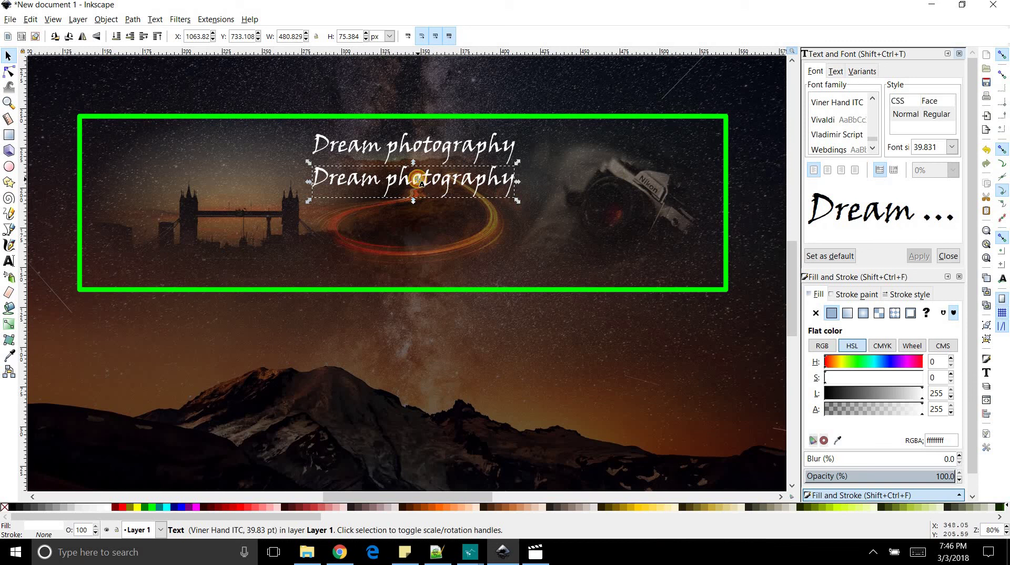
double_click(419, 181)
key(BackSpace)
key(BackSpace)
key(BackSpace)
key(BackSpace)
key(Delete)
key(Delete)
key(Delete)
key(Delete)
key(BackSpace)
key(BackSpace)
key(BackSpace)
key(BackSpace)
key(BackSpace)
key(BackSpace)
key(BackSpace)
key(BackSpace)
key(BackSpace)
text(Tutorial)
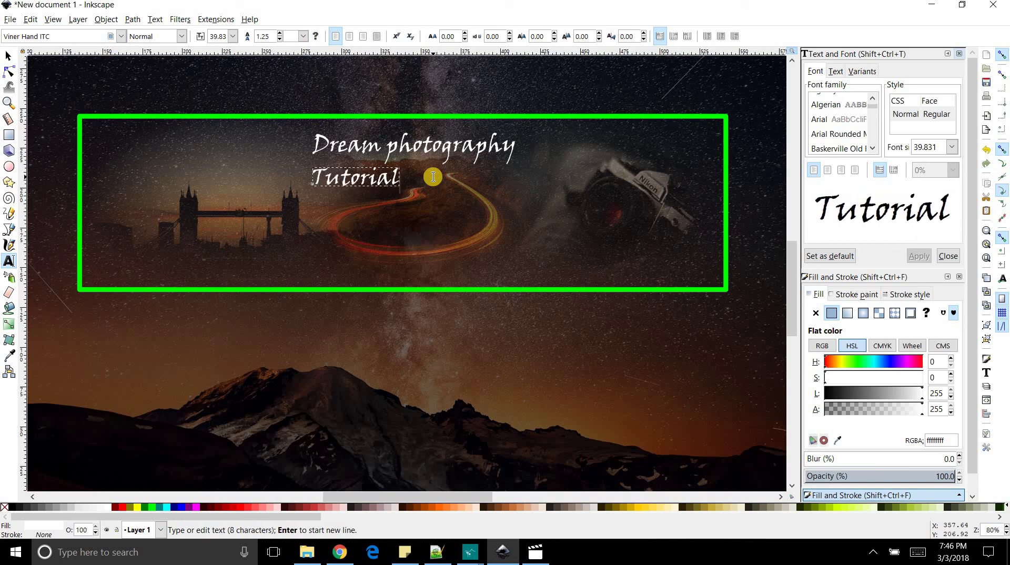
text(s ever)
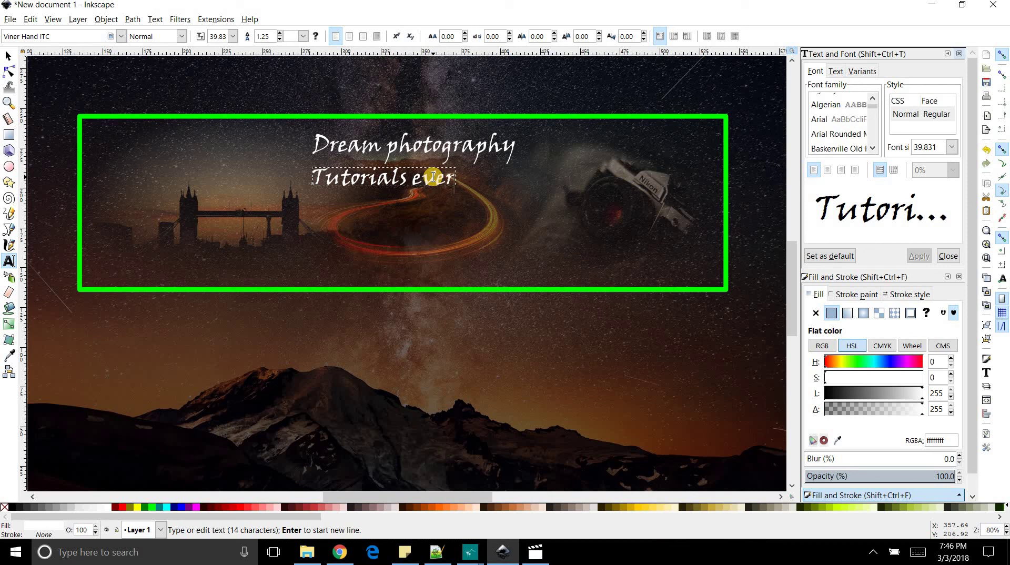
text(y Tuesday)
key(Escape)
Step: Add the tagline 'For those who love photography' beneath and scale it down to about 560 px wide
click(392, 138)
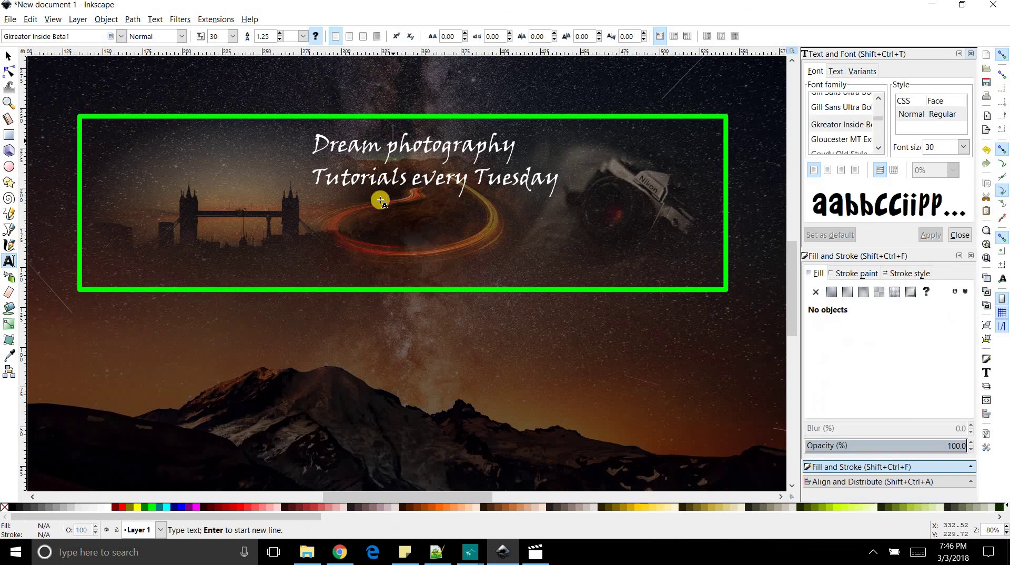
click(379, 243)
key(ctrl+v)
key(Delete)
key(Delete)
key(Delete)
key(Delete)
key(Delete)
key(Delete)
key(Delete)
key(Delete)
key(Delete)
key(Delete)
key(Delete)
key(Delete)
key(Delete)
key(Delete)
key(Delete)
key(Delete)
key(Delete)
text(For thi)
key(BackSpace)
text(ose who love p)
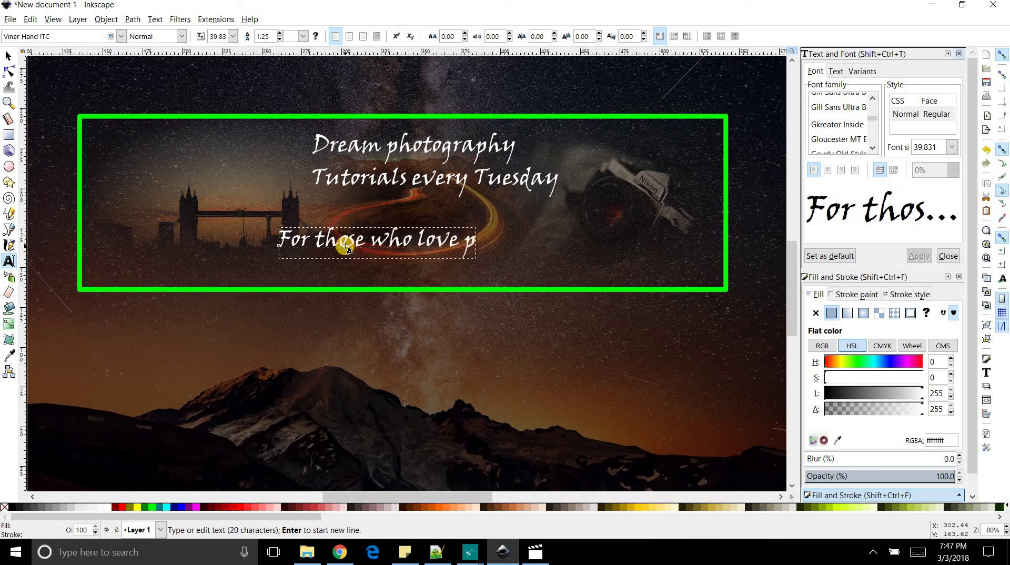
text(hotography)
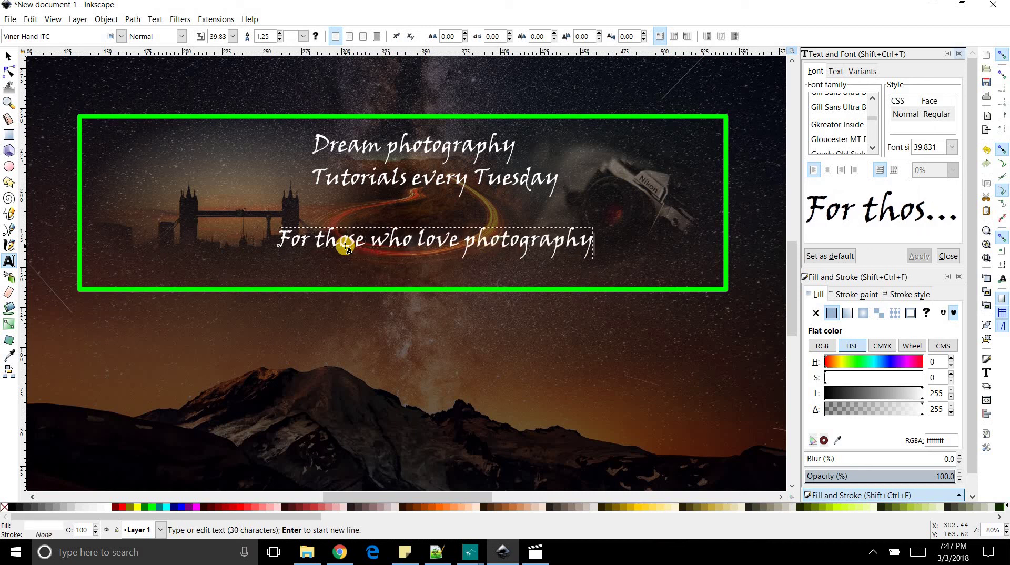
click(7, 55)
drag(596, 263, 581, 255)
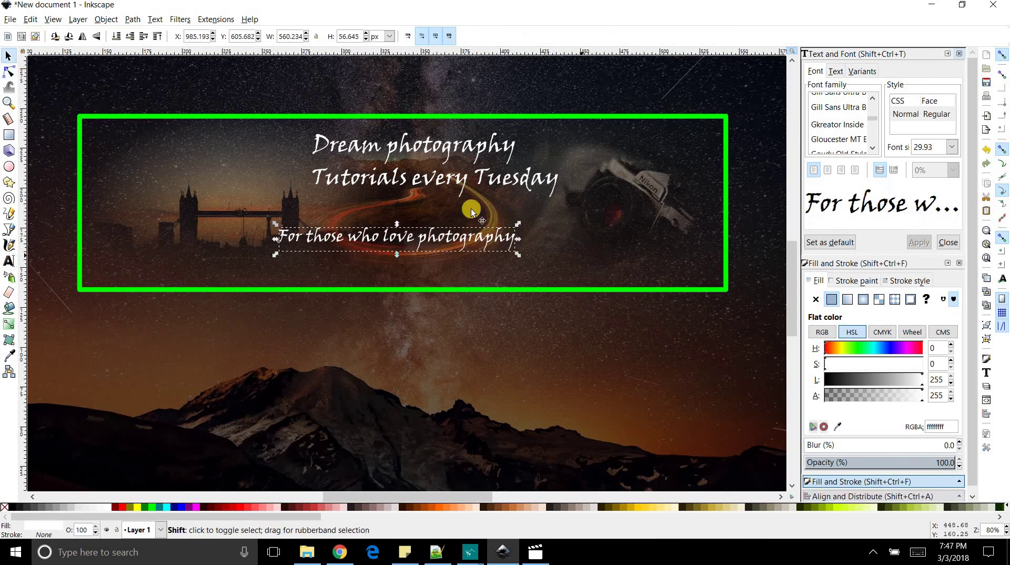
Step: Select the three text lines with the green frame and centre them on the vertical axis
scroll(444, 188, down, 2)
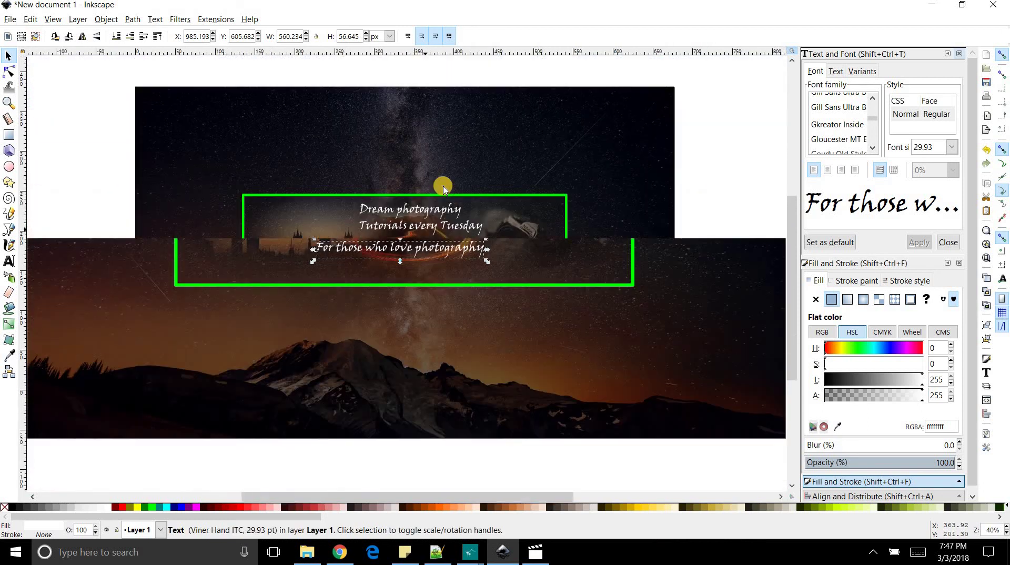
shift+click(406, 226)
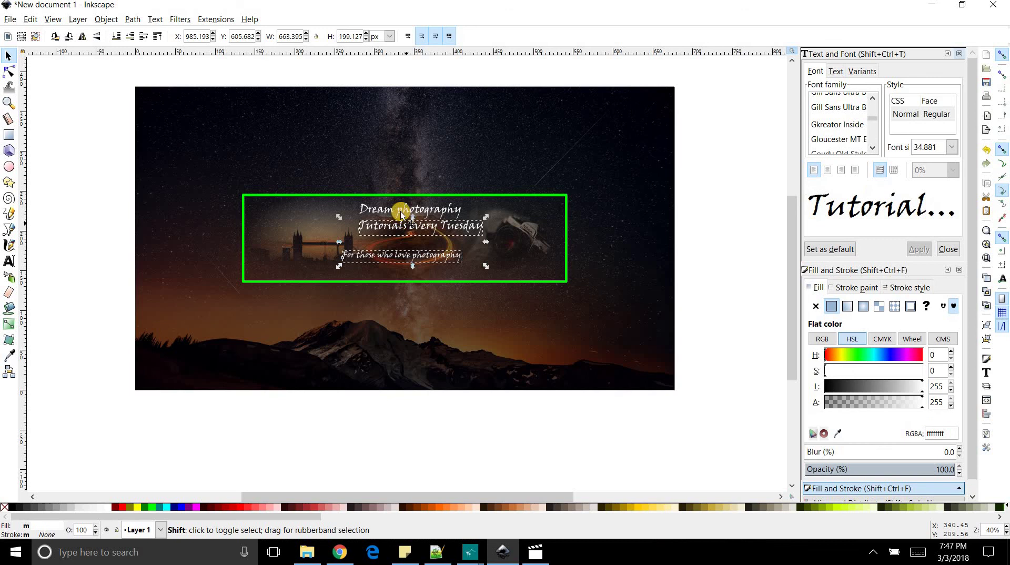
shift+click(402, 213)
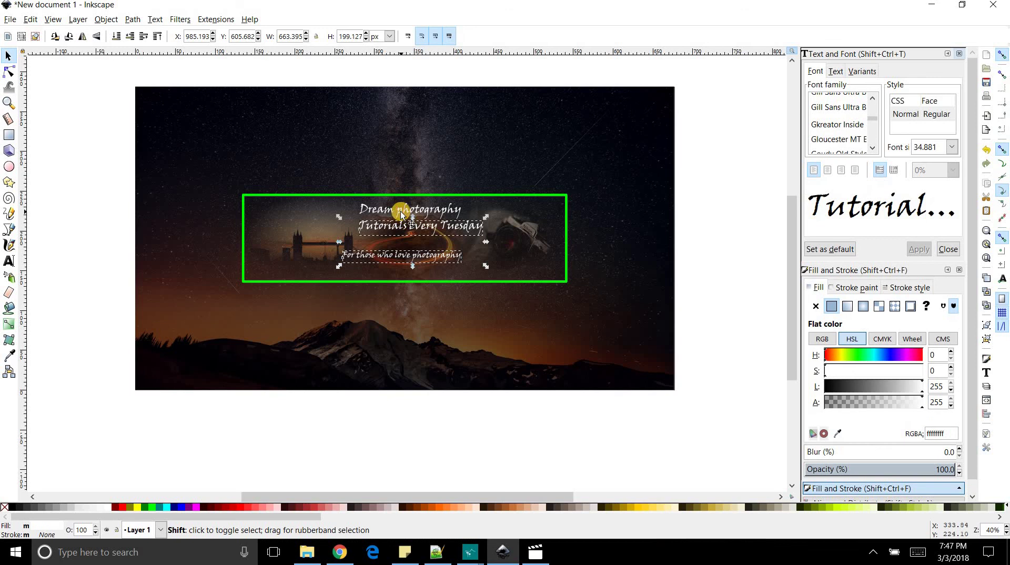
shift+click(566, 198)
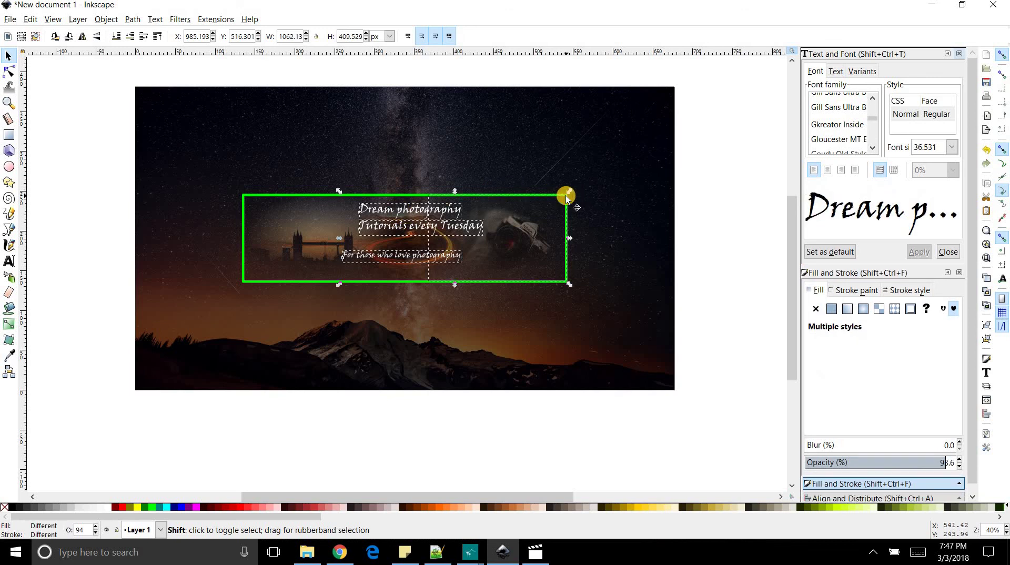
shift+click(566, 197)
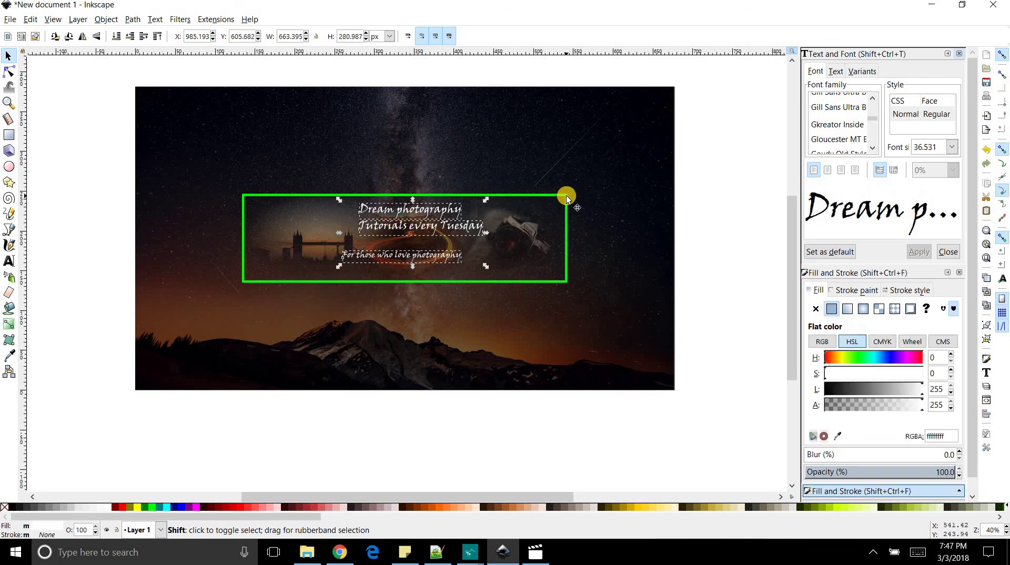
shift+click(560, 281)
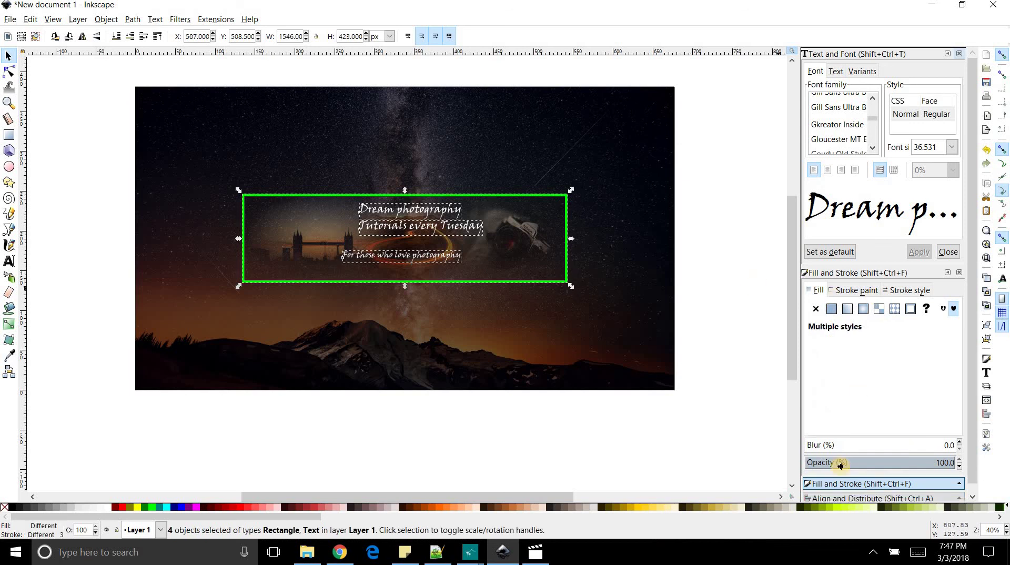
click(912, 503)
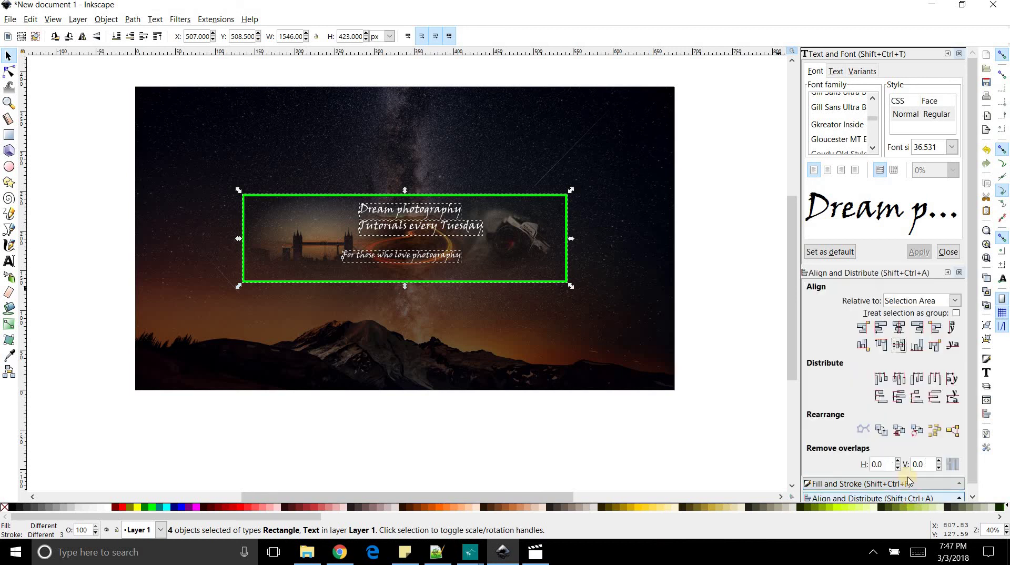
click(899, 328)
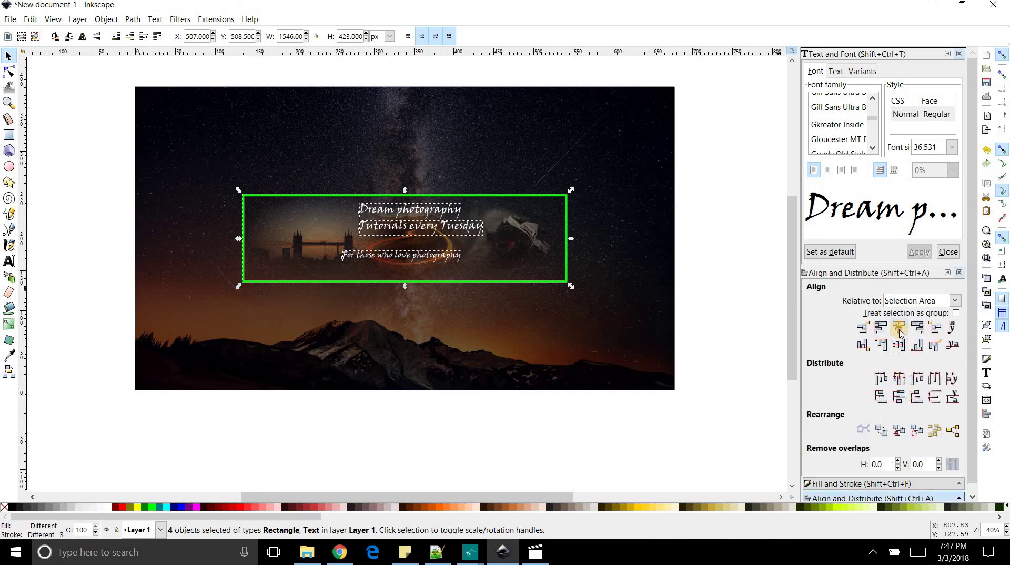
click(563, 194)
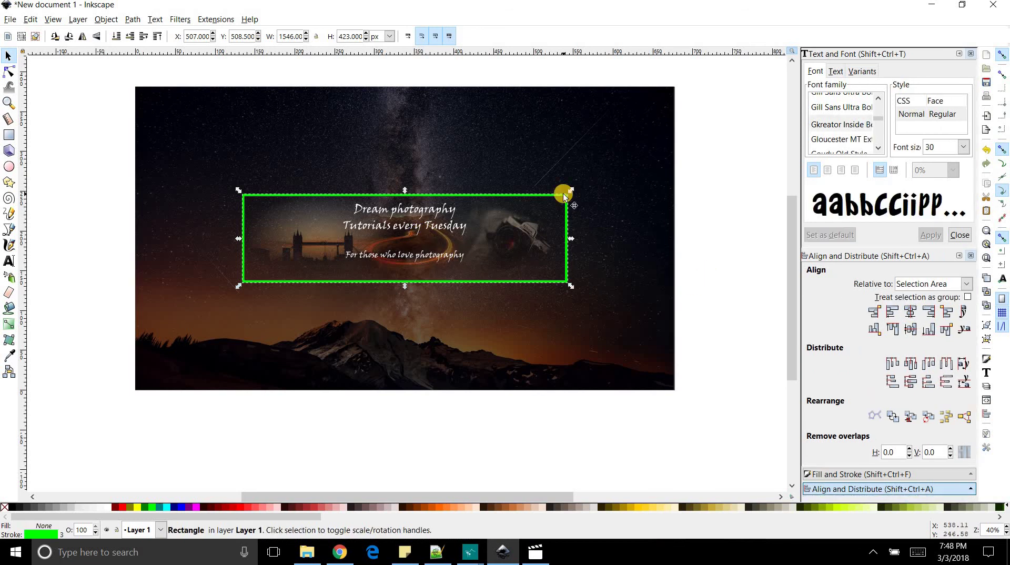
Step: Delete the green frame and bring up Export PNG Image, set to Drawing at 2620 × 1474 px
key(Delete)
click(10, 19)
click(31, 152)
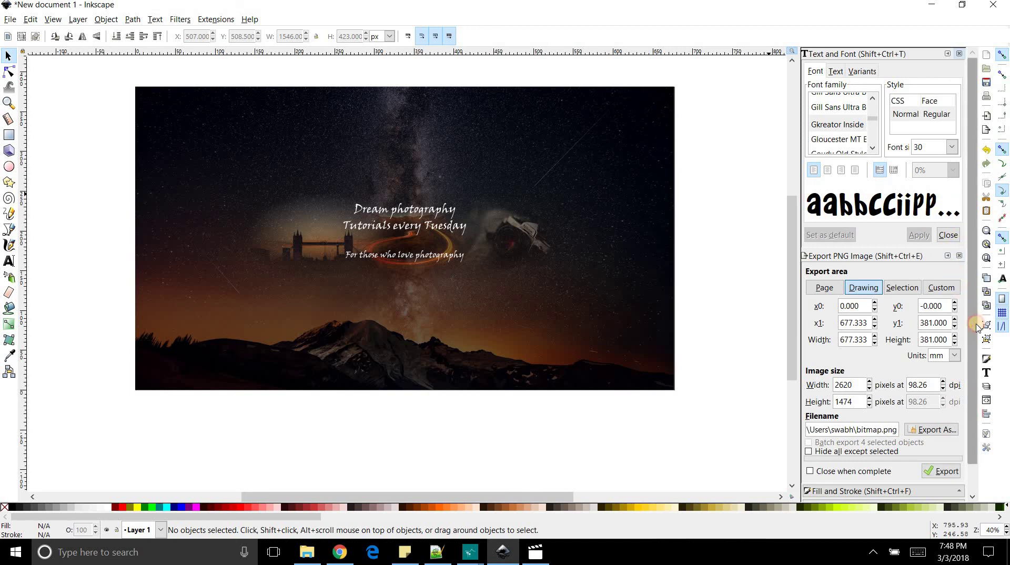
scroll(944, 376, down, 1)
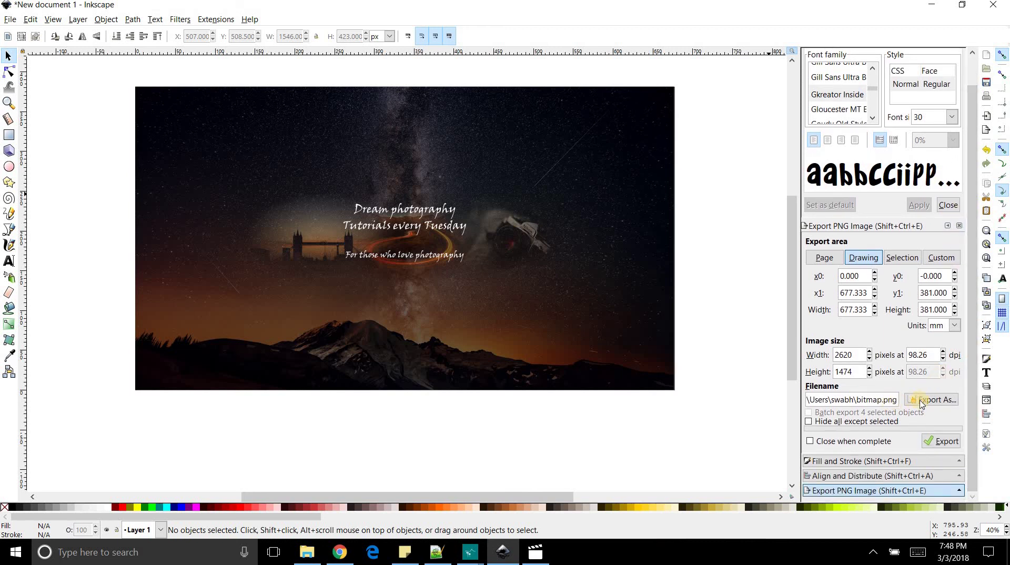